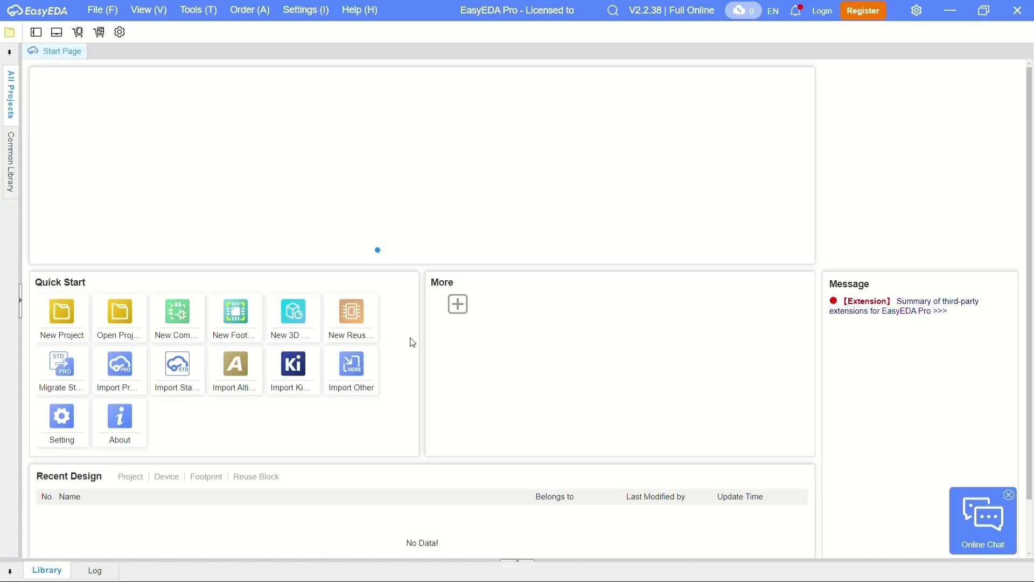
# - Create a new project named PCB ENCODER and open its schematic page P1
pyautogui.doubleClick(64, 315)
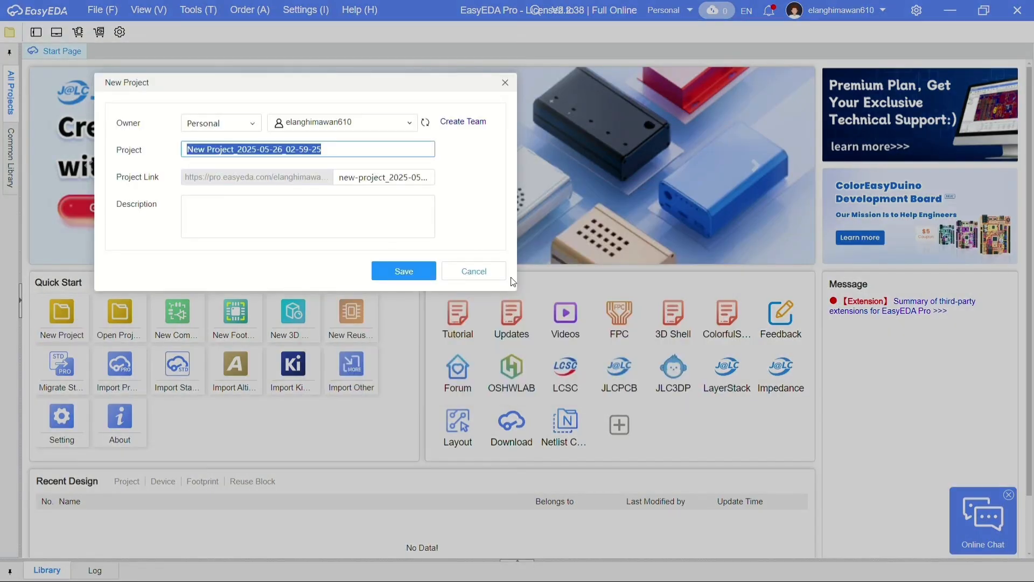
pyautogui.write('PCB ENCODER')
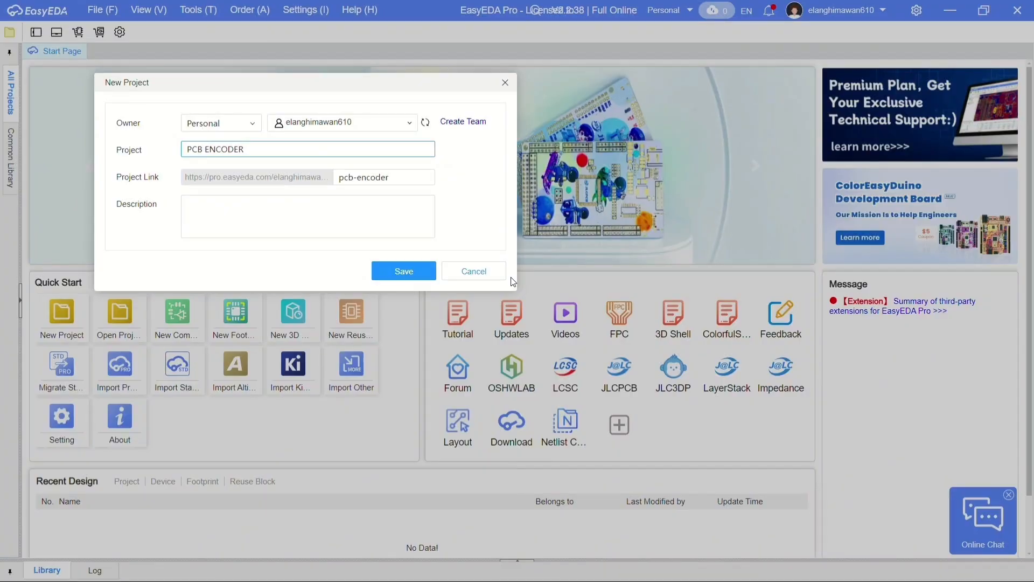
pyautogui.press('Return')
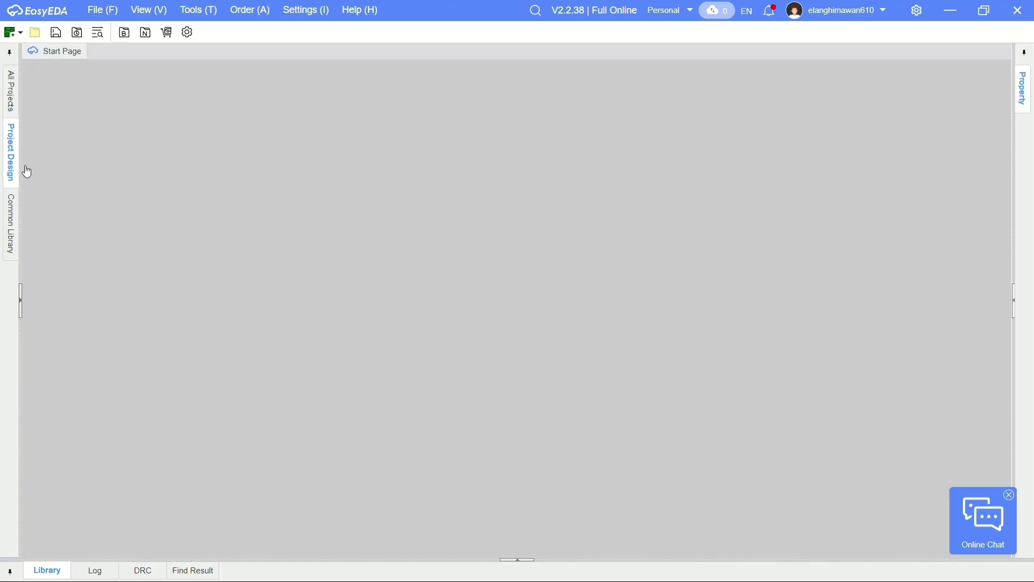
pyautogui.click(20, 298)
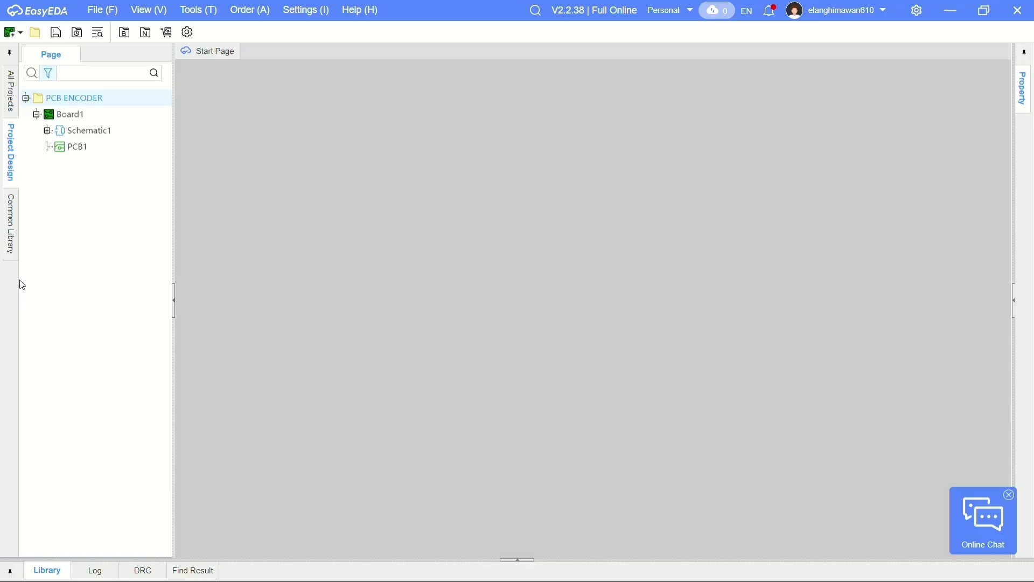
pyautogui.doubleClick(99, 130)
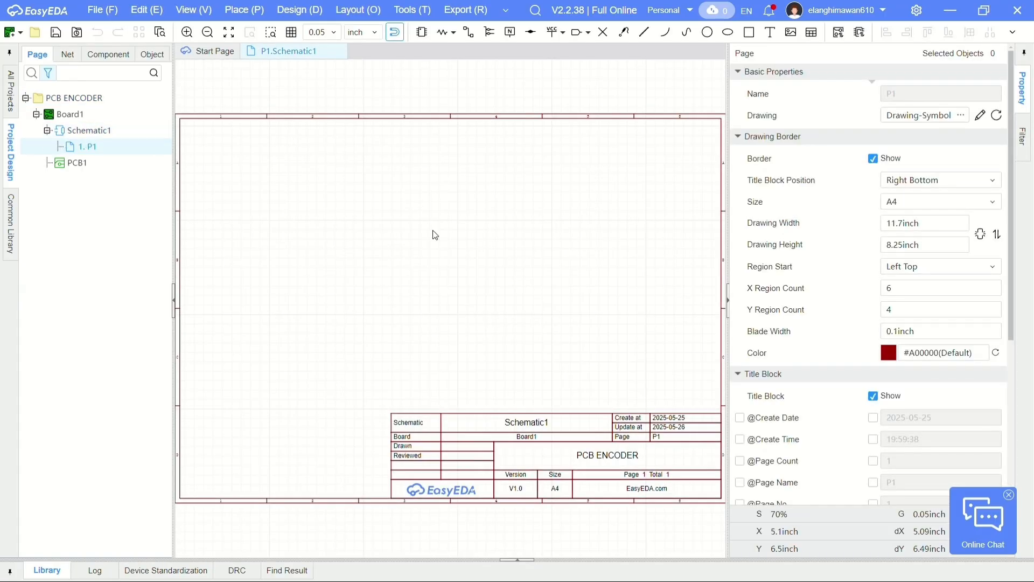
# - Search the device library for IDC_2X10P and place the IDC_2X10P_2.54_THT_V header in the lower-left area of the sheet
pyautogui.click(529, 558)
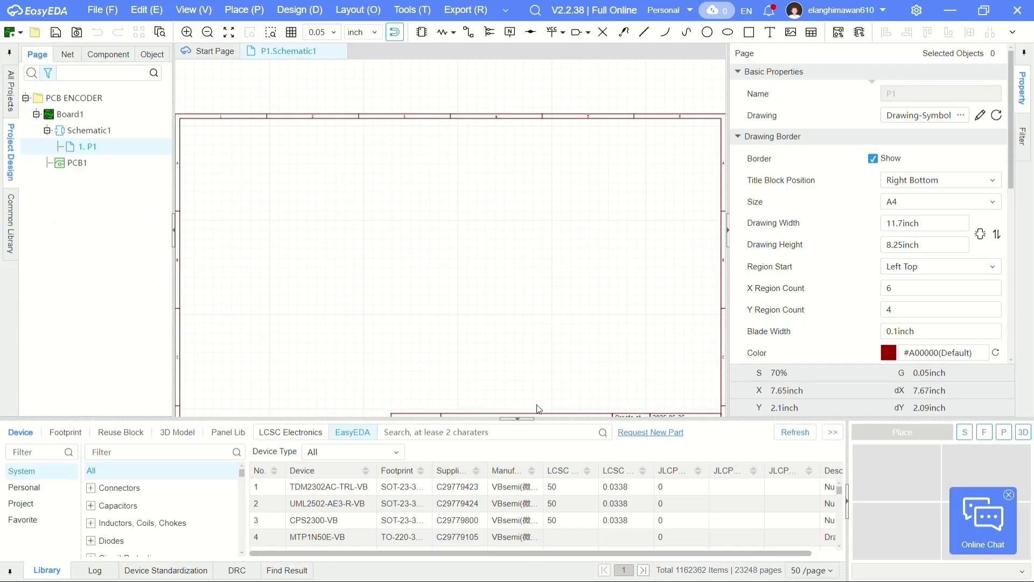
pyautogui.moveTo(884, 364); pyautogui.dragTo(969, 484)
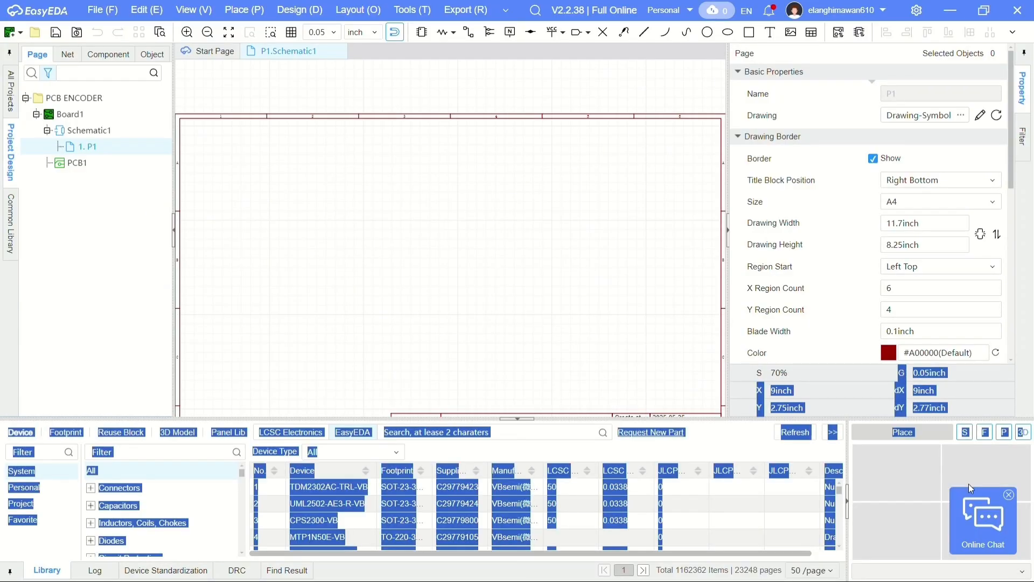
pyautogui.click(563, 429)
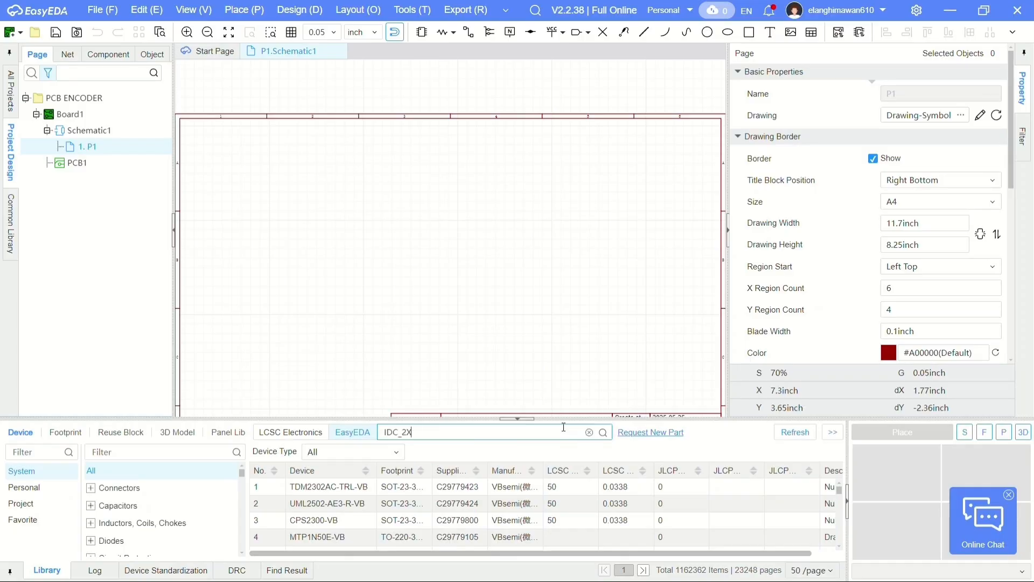
pyautogui.press('Return')
pyautogui.click(366, 488)
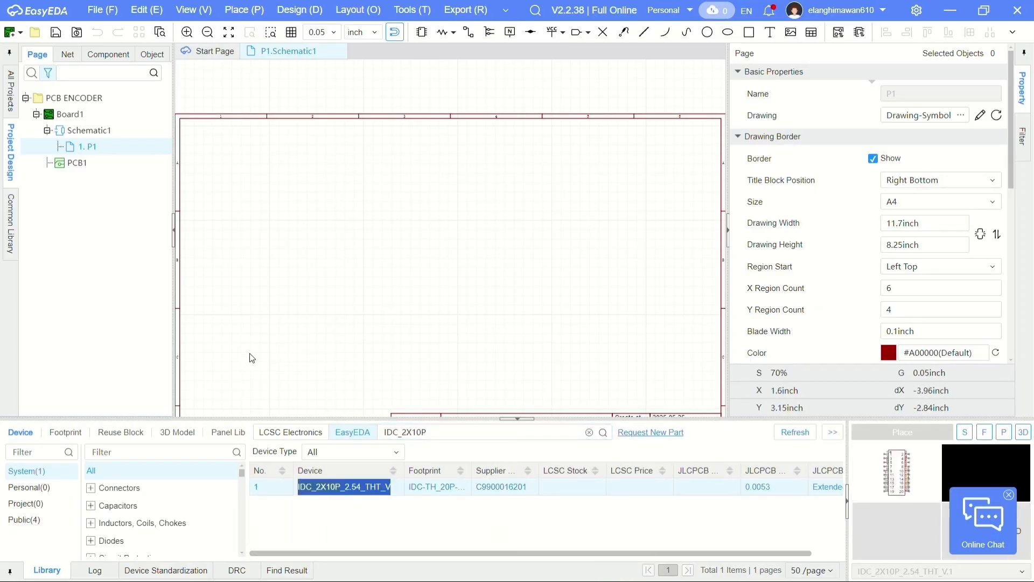
pyautogui.click(258, 339)
# - Search the device library for Res_1206 and place four 10kΩ resistors in a vertical column right of the header
pyautogui.click(589, 432)
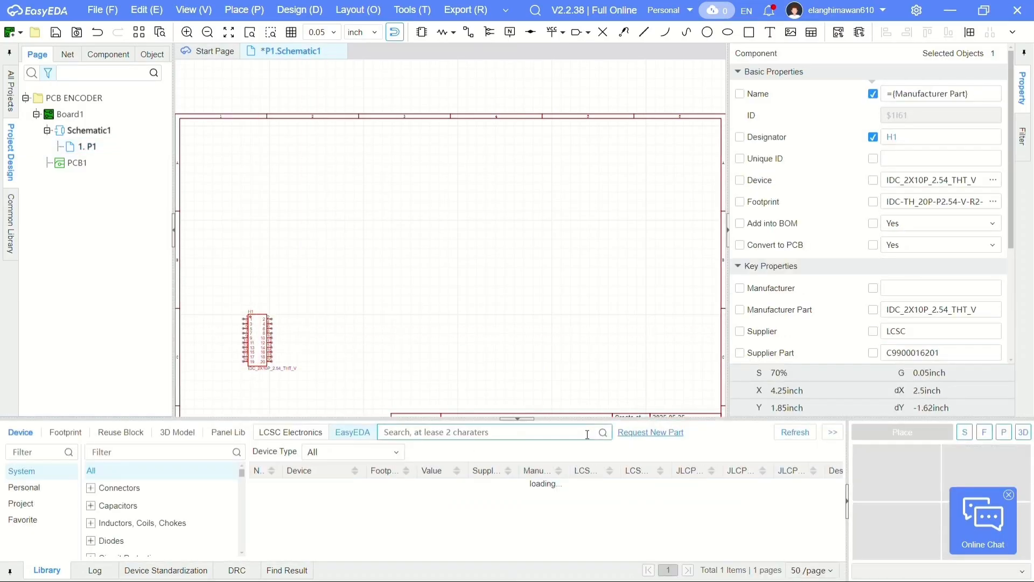
pyautogui.write('REs_1206')
pyautogui.press('Return')
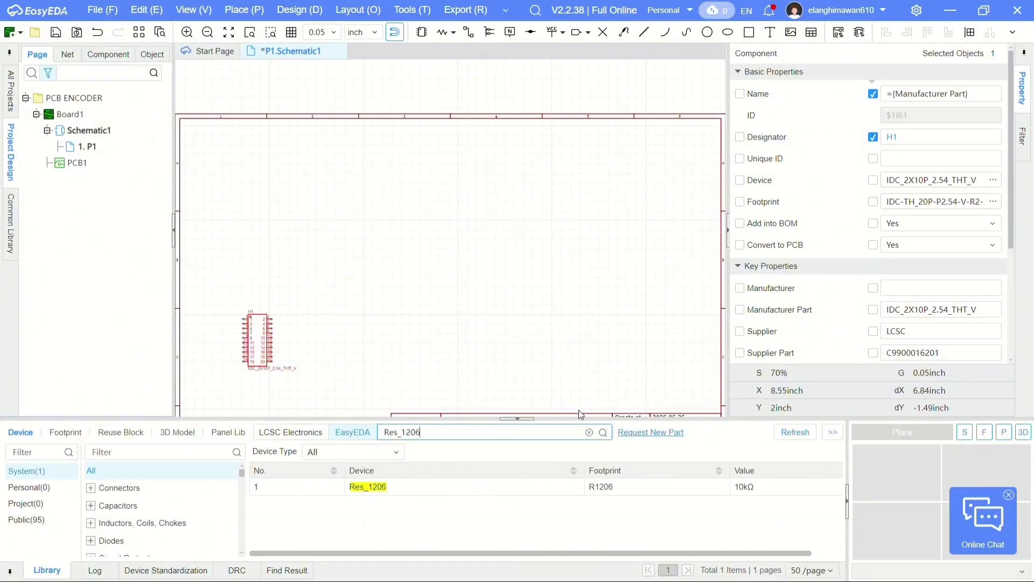
pyautogui.click(334, 488)
pyautogui.click(902, 432)
pyautogui.click(500, 313)
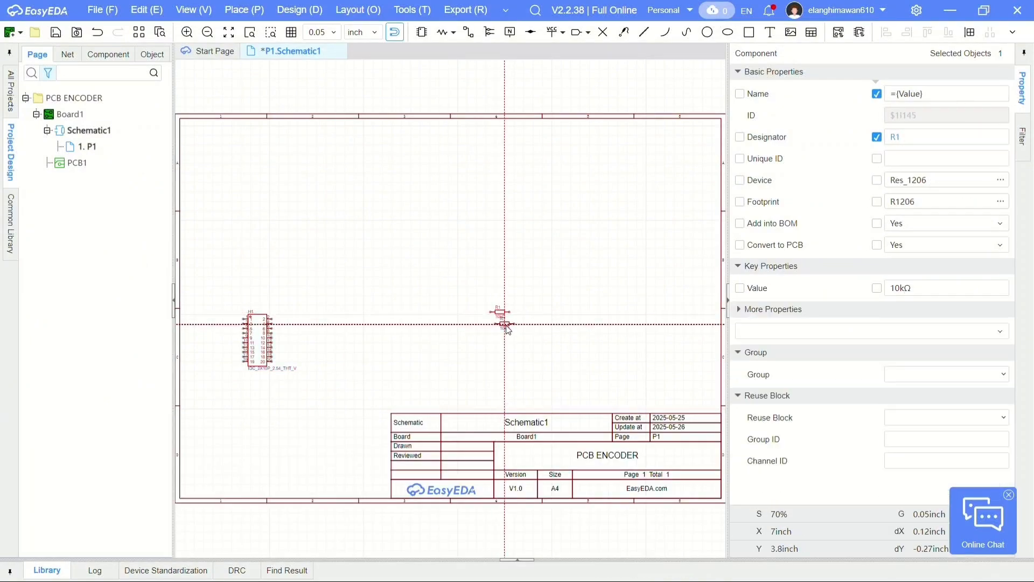
pyautogui.scroll(8, 505, 325)
pyautogui.click(475, 323)
pyautogui.click(475, 400)
pyautogui.click(476, 477)
pyautogui.rightClick(405, 297)
pyautogui.scroll(-8, 377, 284)
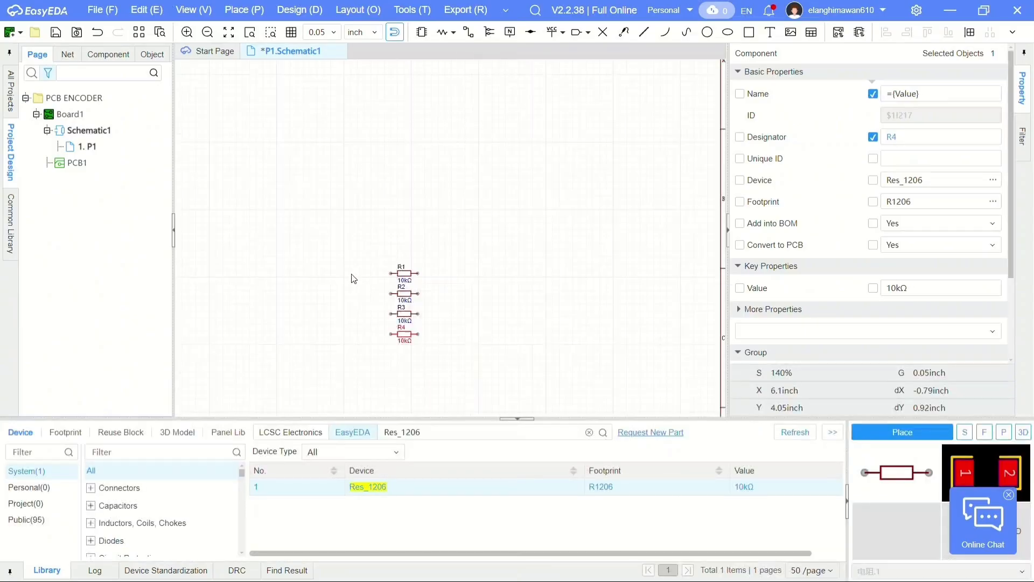
# - Search the device library for FCC1206B472 and pick the 4.7nF C1206 capacitor for placement
pyautogui.moveTo(354, 256); pyautogui.dragTo(500, 277, button='right')
pyautogui.click(589, 432)
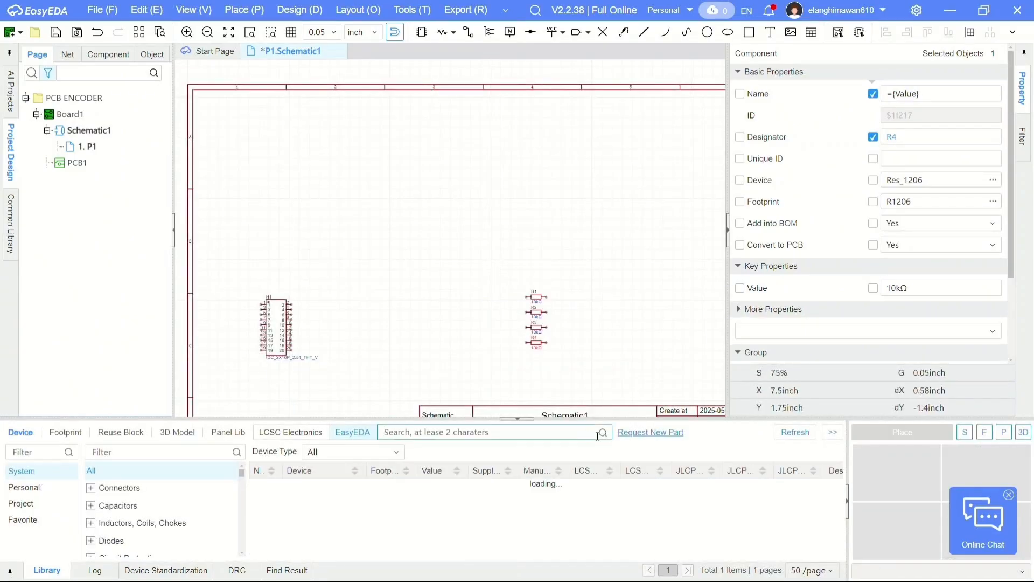
pyautogui.write('FC1206B472')
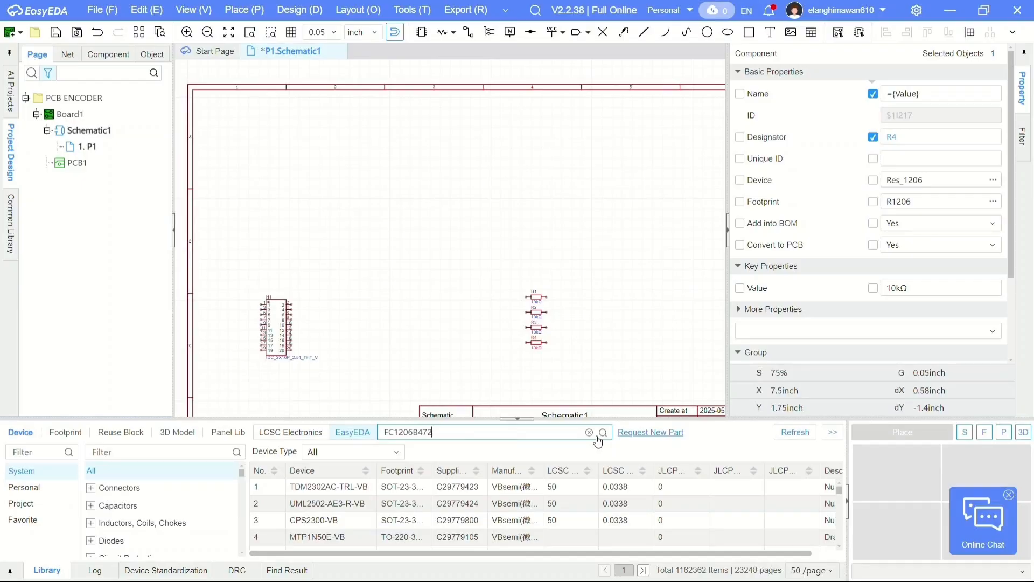
pyautogui.click(598, 436)
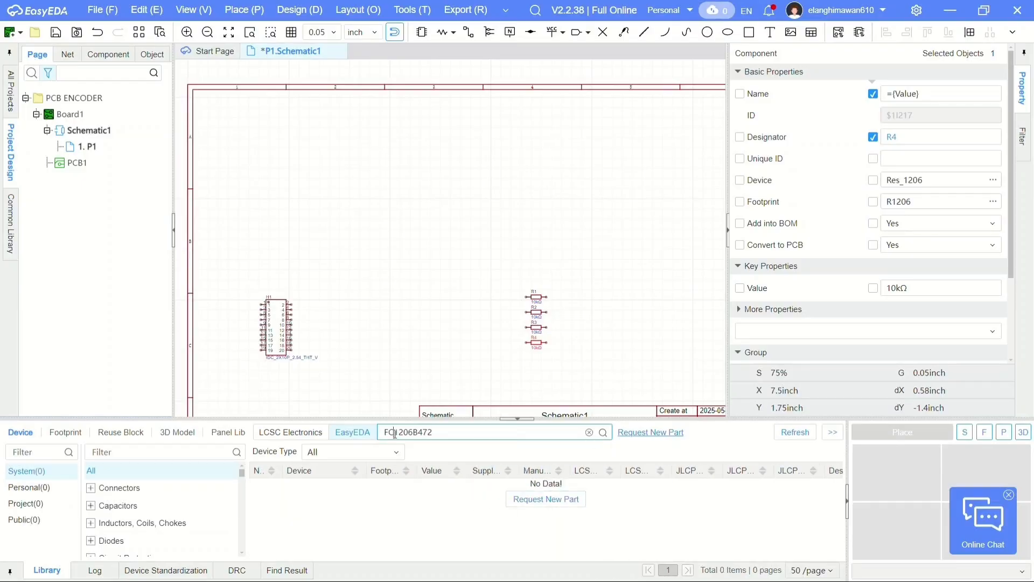
pyautogui.press('Return')
pyautogui.doubleClick(359, 491)
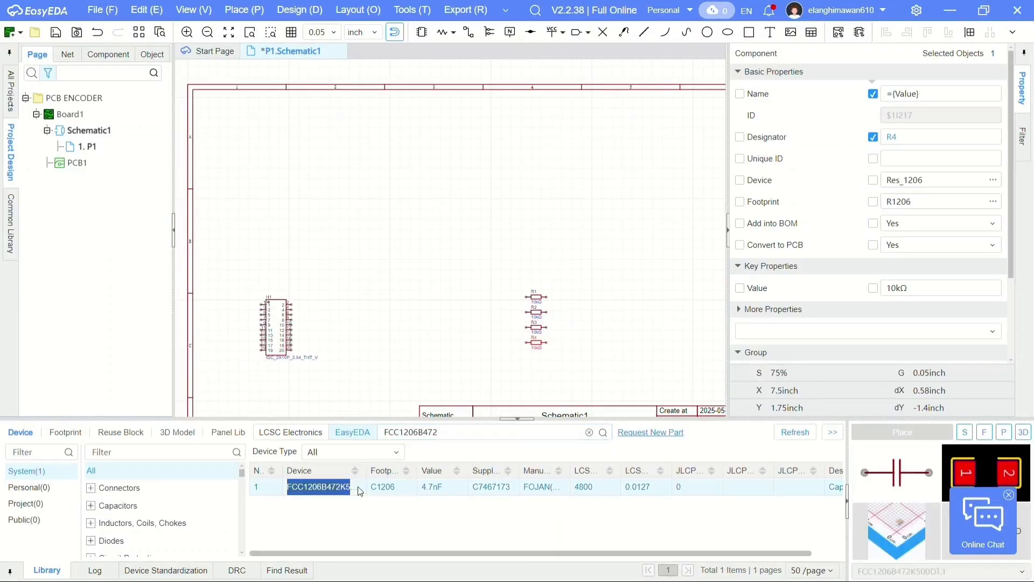
# - Rotate the 4.7nF capacitor upright and place ten of them in a horizontal row above the resistors
pyautogui.scroll(3, 440, 275)
pyautogui.press('space')
pyautogui.click(363, 307)
pyautogui.click(431, 307)
pyautogui.click(499, 307)
pyautogui.click(565, 307)
pyautogui.click(298, 337)
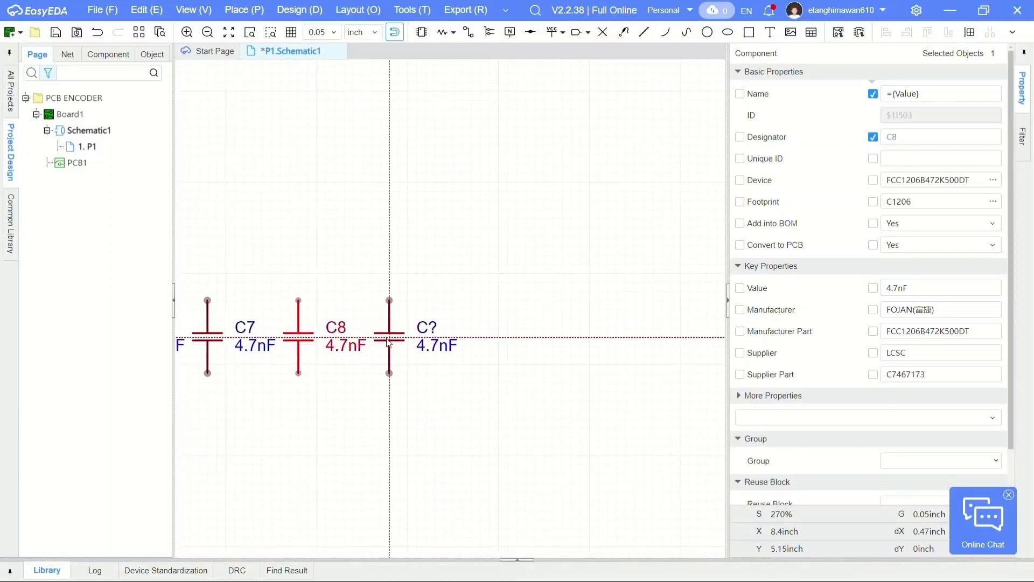
pyautogui.press('Escape')
# - Place one more 10kΩ resistor between the header and the resistor column, and an LED_0805 beside it
pyautogui.scroll(-8, 646, 331)
pyautogui.scroll(6, 486, 337)
pyautogui.click(589, 432)
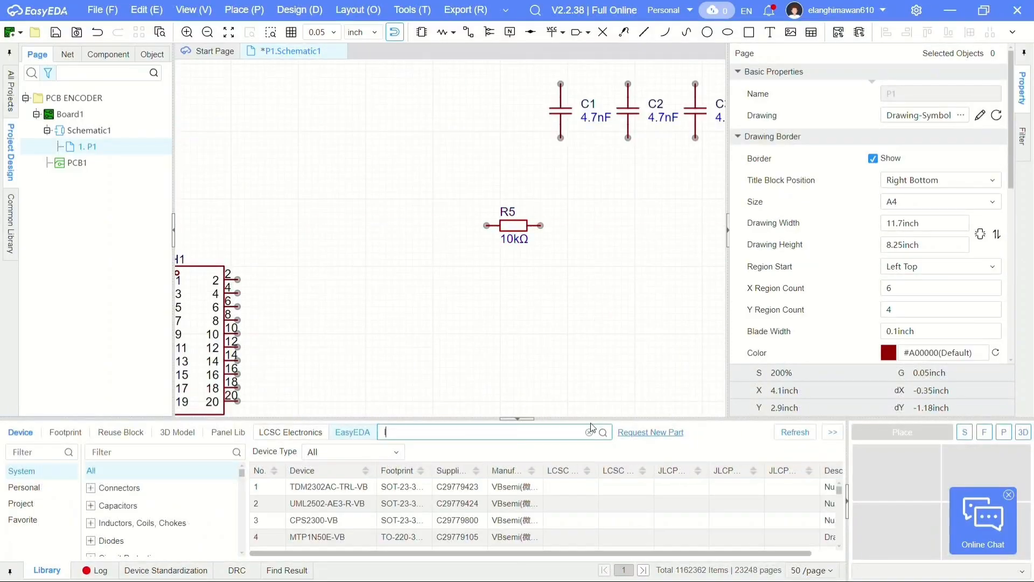
pyautogui.write('led_0805')
pyautogui.press('Return')
pyautogui.click(416, 489)
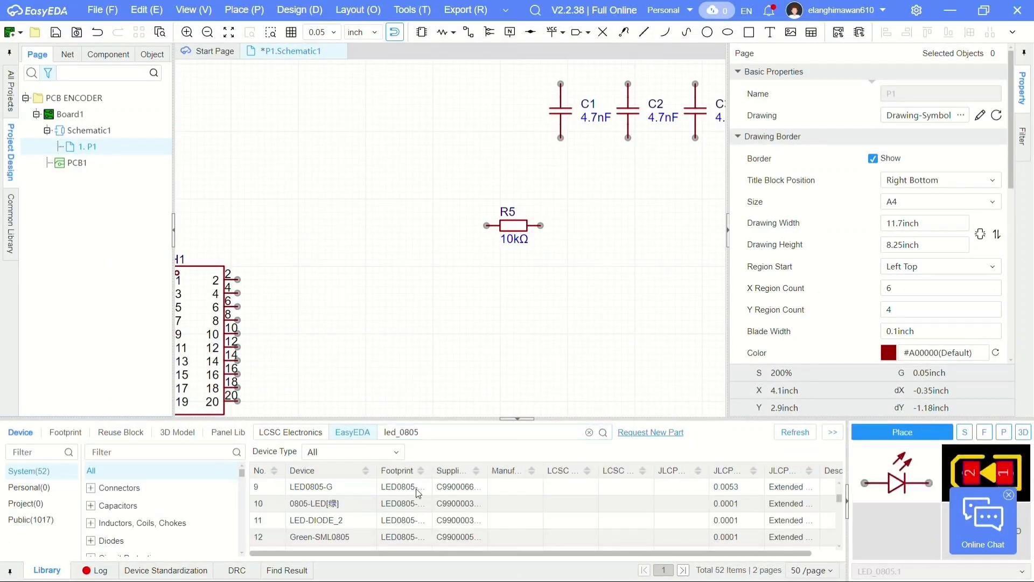
pyautogui.doubleClick(422, 487)
pyautogui.click(600, 226)
pyautogui.press('Escape')
pyautogui.scroll(-3, 409, 328)
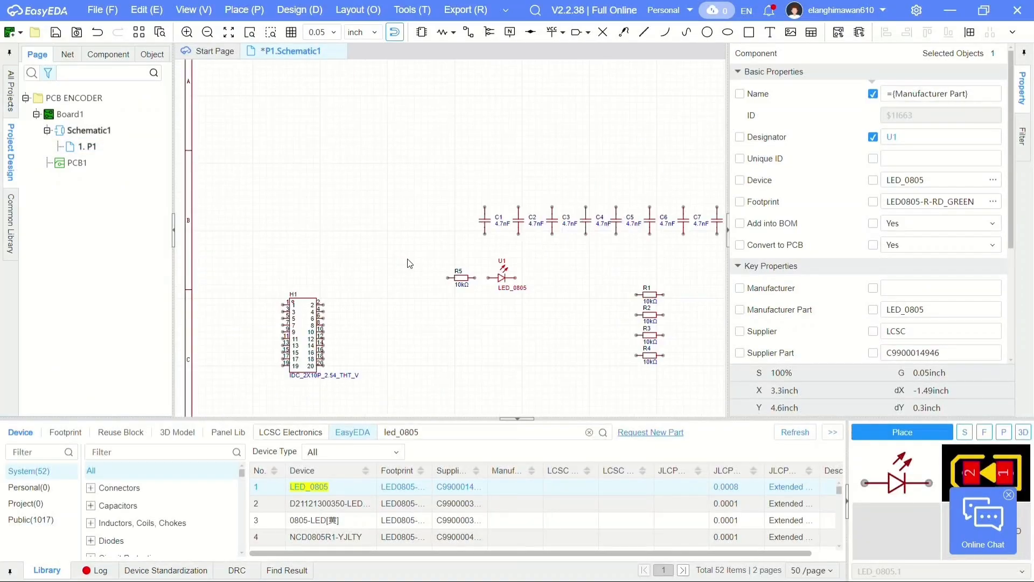
# - Search the device library for XH2.54_4P and pick the XH2.54_4P_直插 connector for placement
pyautogui.moveTo(374, 140); pyautogui.dragTo(426, 236, button='right')
pyautogui.click(589, 432)
pyautogui.write('XH')
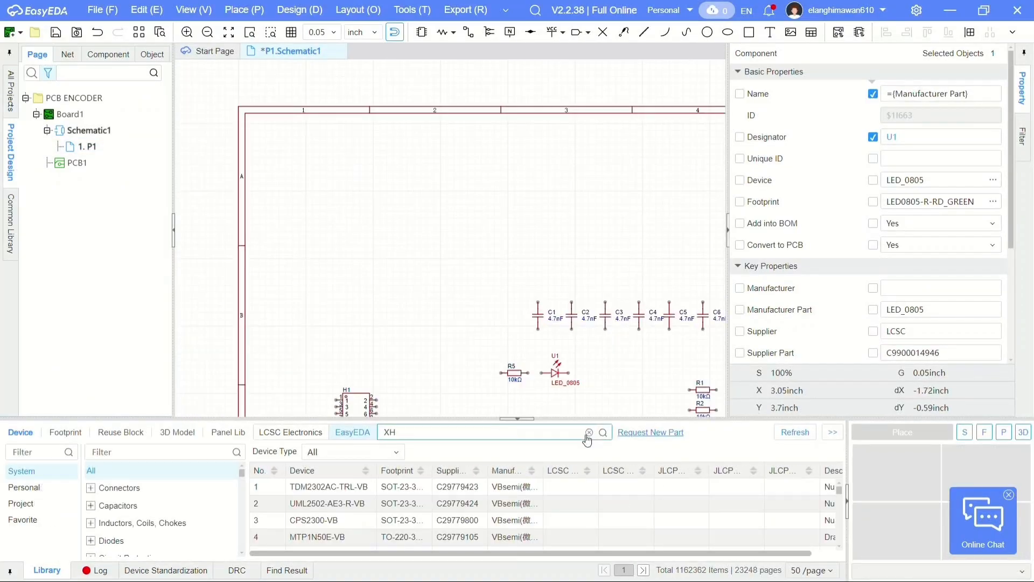
pyautogui.write('2.54_')
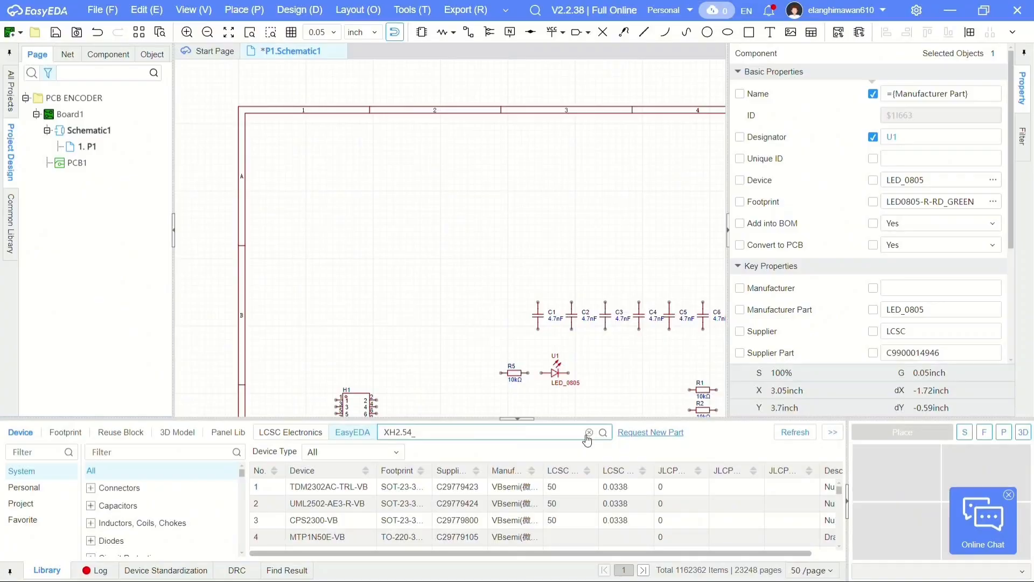
pyautogui.write('4P')
pyautogui.press('Return')
pyautogui.click(361, 487)
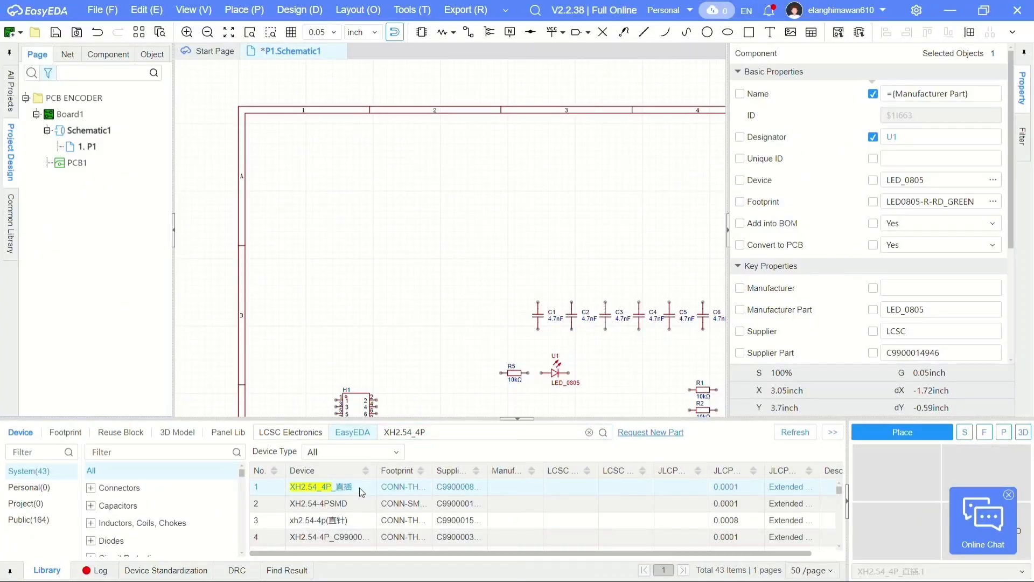
pyautogui.doubleClick(360, 489)
# - Place six XH2.54_4P_直插 connectors as three pairs in two rows, starting at the sheet's upper-left corner
pyautogui.scroll(3, 302, 158)
pyautogui.moveTo(301, 158); pyautogui.dragTo(340, 199, button='right')
pyautogui.scroll(-2, 340, 200)
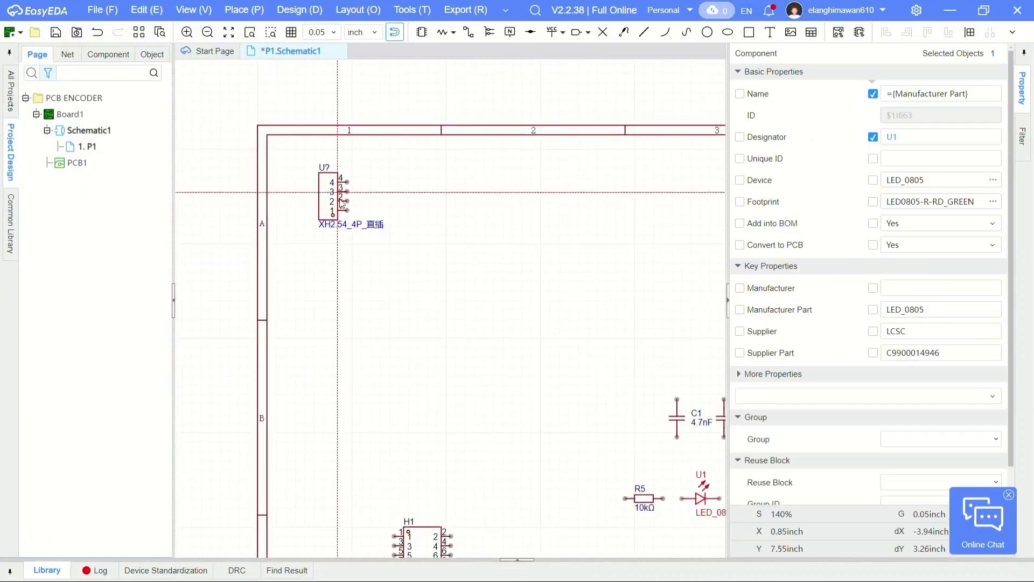
pyautogui.click(348, 208)
pyautogui.click(348, 298)
pyautogui.scroll(1, 488, 209)
pyautogui.moveTo(489, 209); pyautogui.dragTo(406, 207, button='right')
pyautogui.click(406, 206)
pyautogui.click(406, 335)
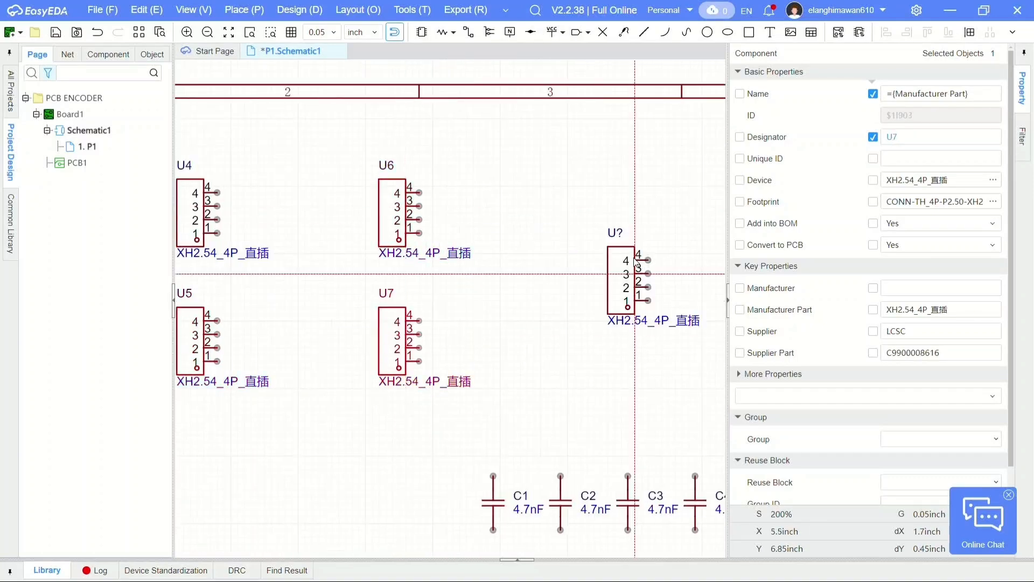
# - Place four more XH2.54_4P_直插 connectors to complete two rows of five
pyautogui.click(614, 206)
pyautogui.click(614, 334)
pyautogui.scroll(-1, 614, 334)
pyautogui.moveTo(615, 334); pyautogui.dragTo(332, 326, button='right')
pyautogui.scroll(1, 331, 326)
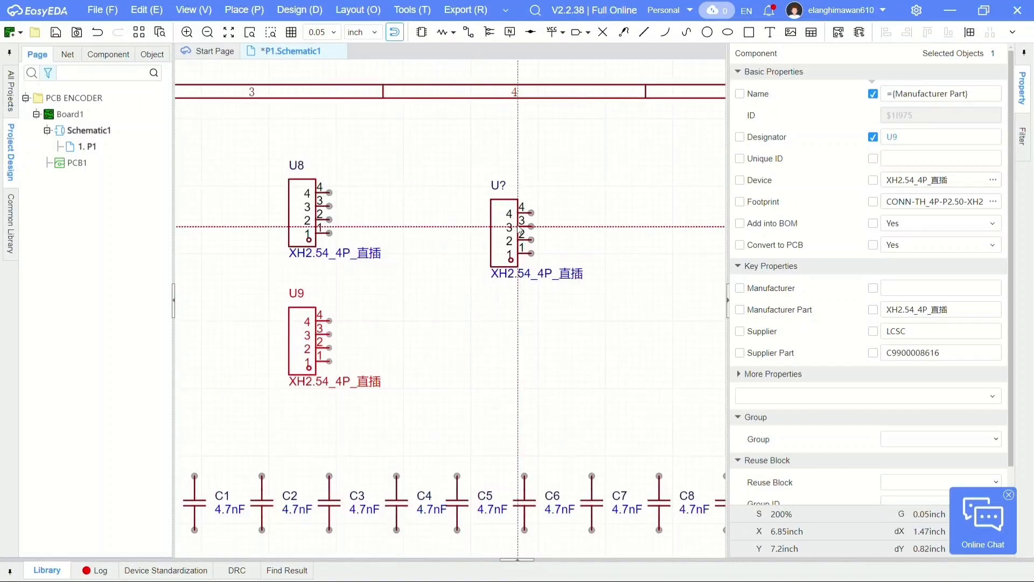
pyautogui.click(516, 212)
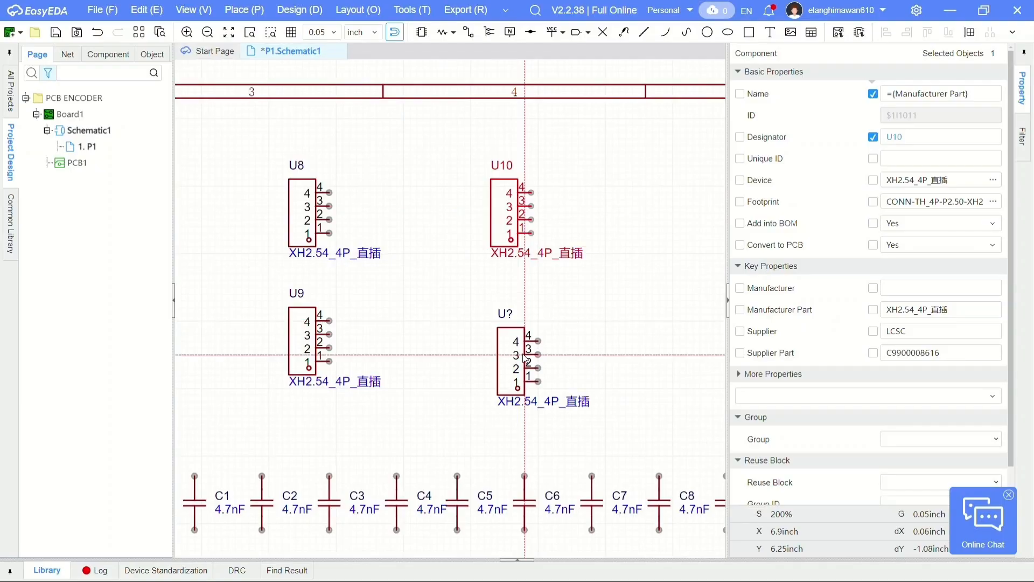
pyautogui.click(520, 337)
pyautogui.rightClick(520, 337)
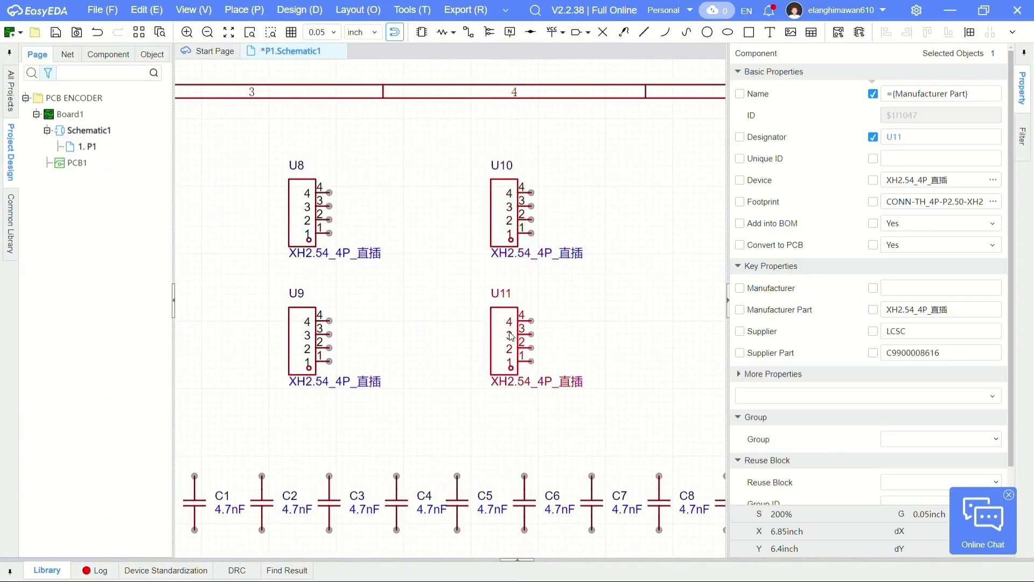
# - Wire the upper pins of capacitors C1 through C10 together with one horizontal wire
pyautogui.scroll(-1, 478, 322)
pyautogui.moveTo(445, 310); pyautogui.dragTo(688, 242, button='right')
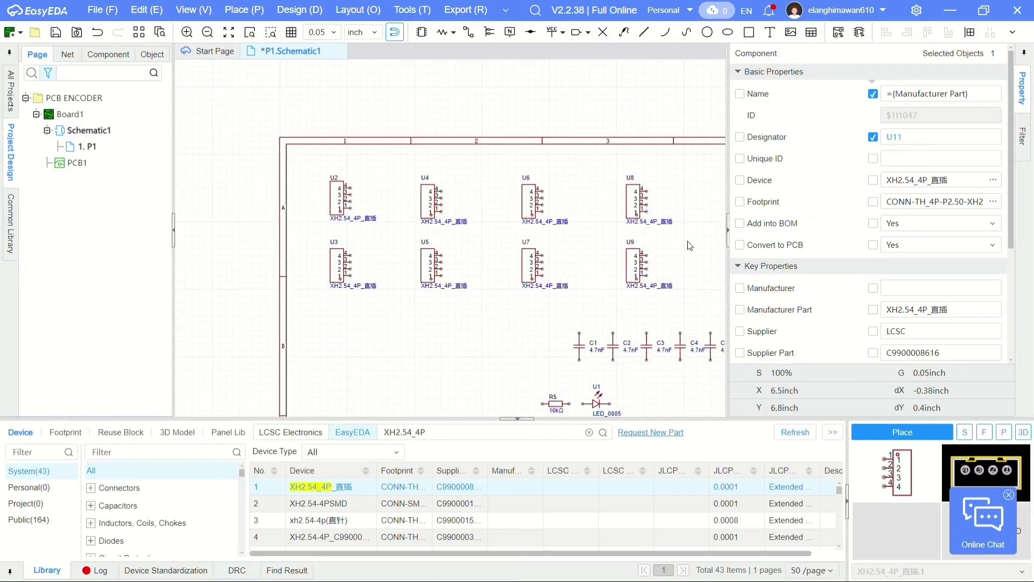
pyautogui.click(518, 420)
pyautogui.moveTo(528, 374); pyautogui.dragTo(290, 323, button='right')
pyautogui.scroll(1, 446, 321)
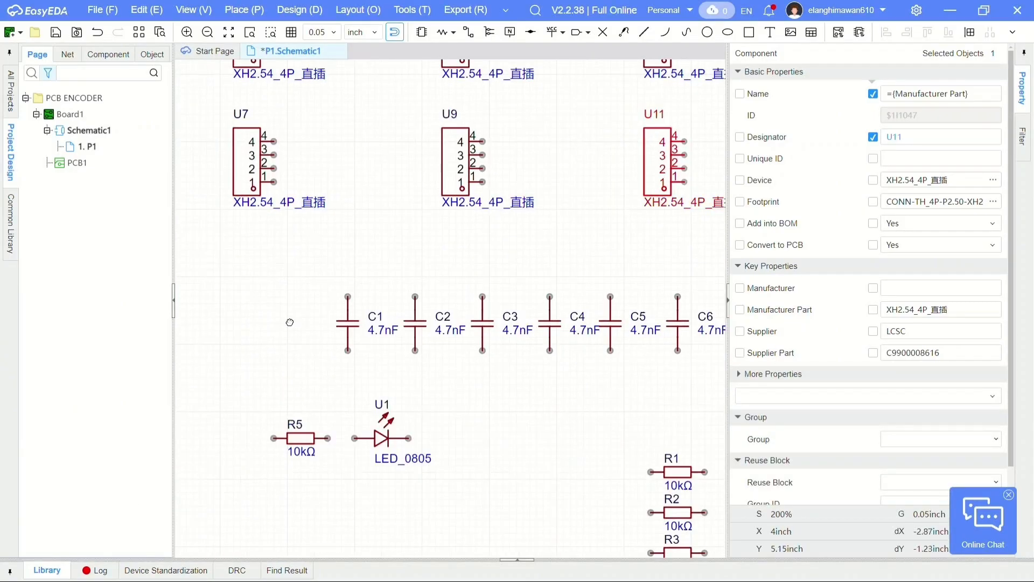
pyautogui.click(349, 298)
pyautogui.scroll(-1, 572, 297)
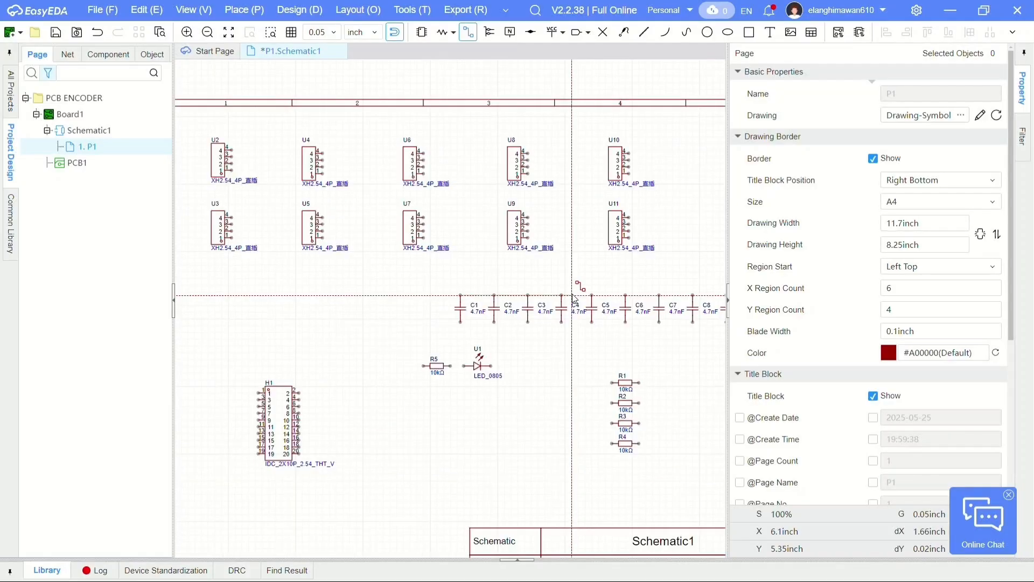
pyautogui.moveTo(584, 298); pyautogui.dragTo(394, 311, button='right')
pyautogui.scroll(2, 487, 308)
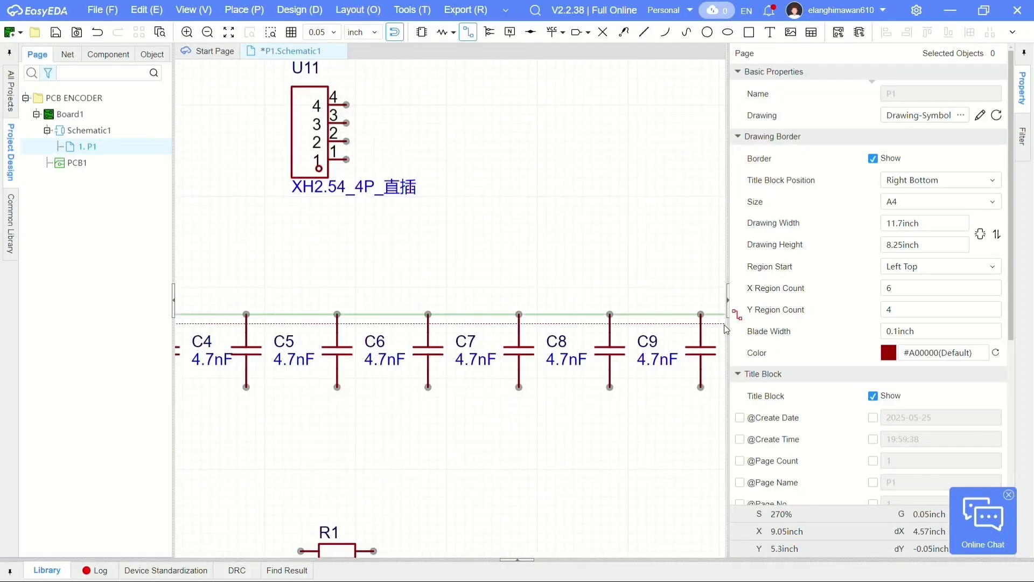
pyautogui.click(701, 314)
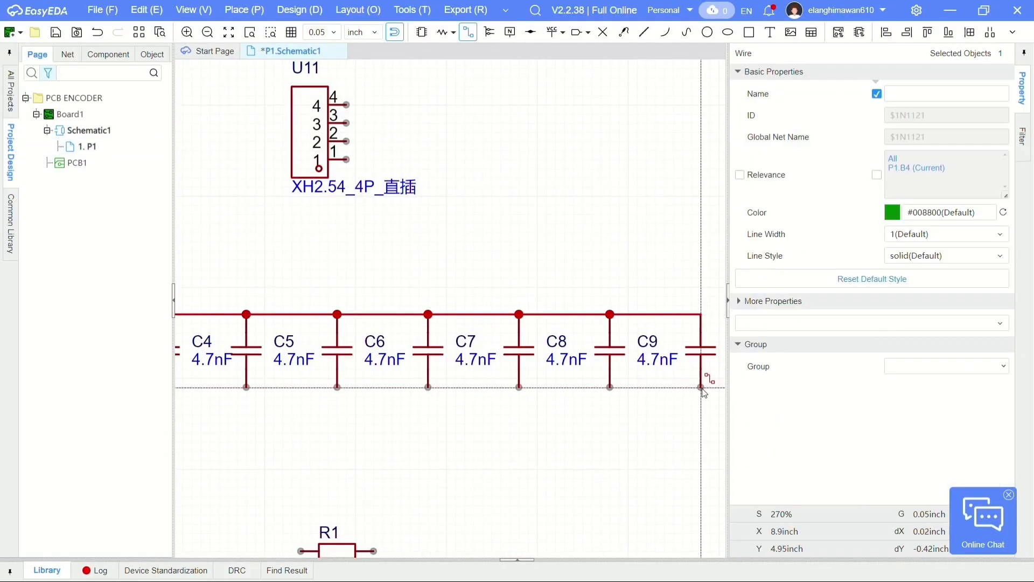
# - Wire the lower pins of capacitors C1 through C10 together with one horizontal wire
pyautogui.scroll(-1, 389, 389)
pyautogui.scroll(-1, 386, 386)
pyautogui.moveTo(387, 386); pyautogui.dragTo(431, 380, button='right')
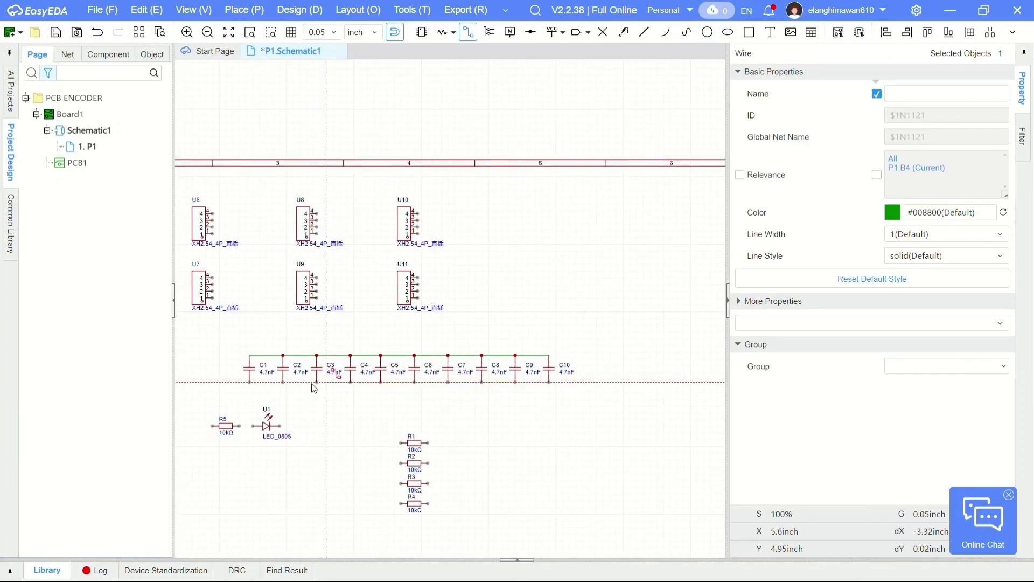
pyautogui.scroll(2, 244, 380)
pyautogui.scroll(1, 244, 380)
pyautogui.click(262, 388)
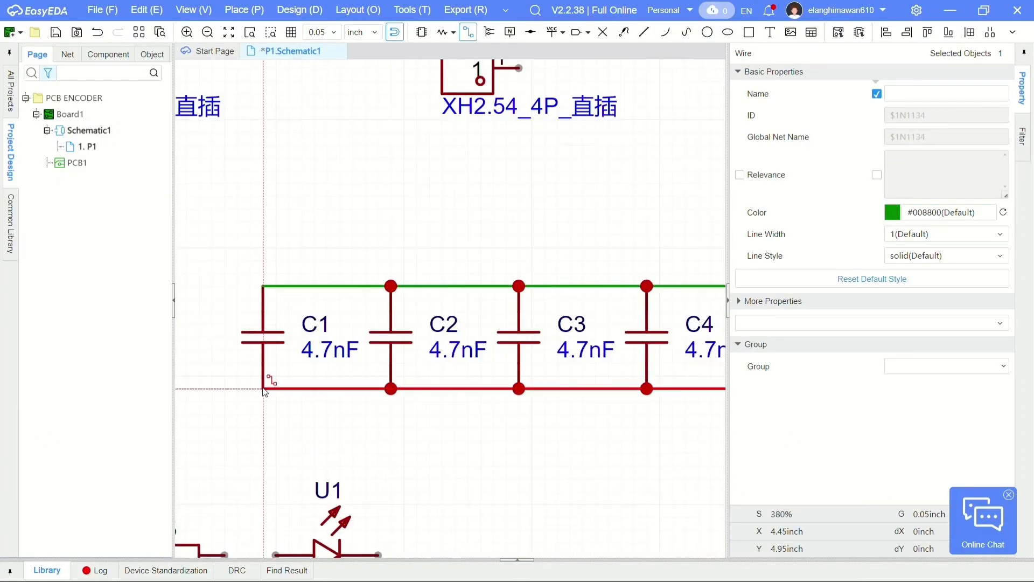
pyautogui.moveTo(290, 300); pyautogui.dragTo(483, 300, button='right')
pyautogui.rightClick(365, 243)
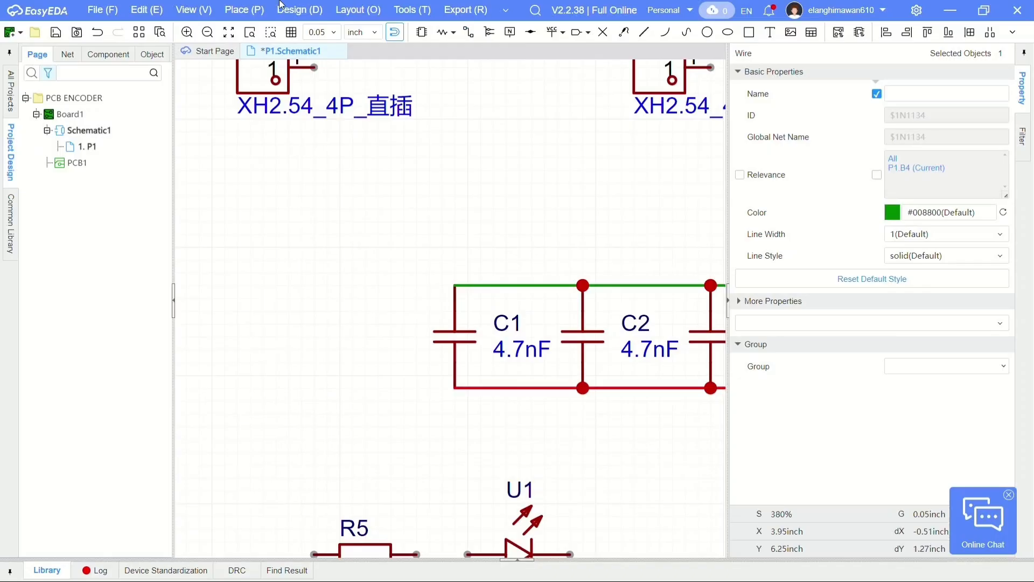
# - Attach a +5V net flag to the capacitors' upper wire at C1
pyautogui.click(245, 10)
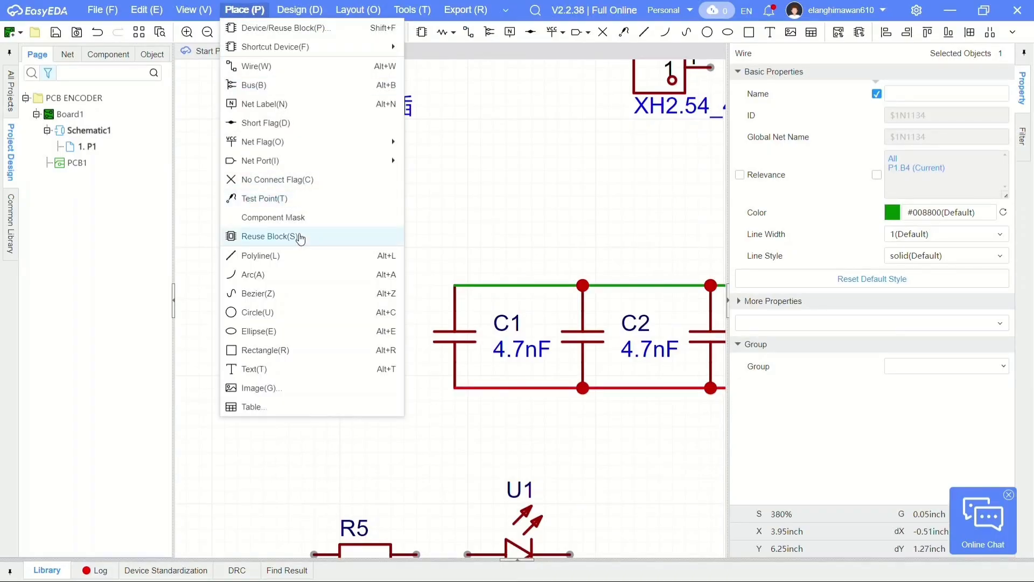
pyautogui.moveTo(377, 142)
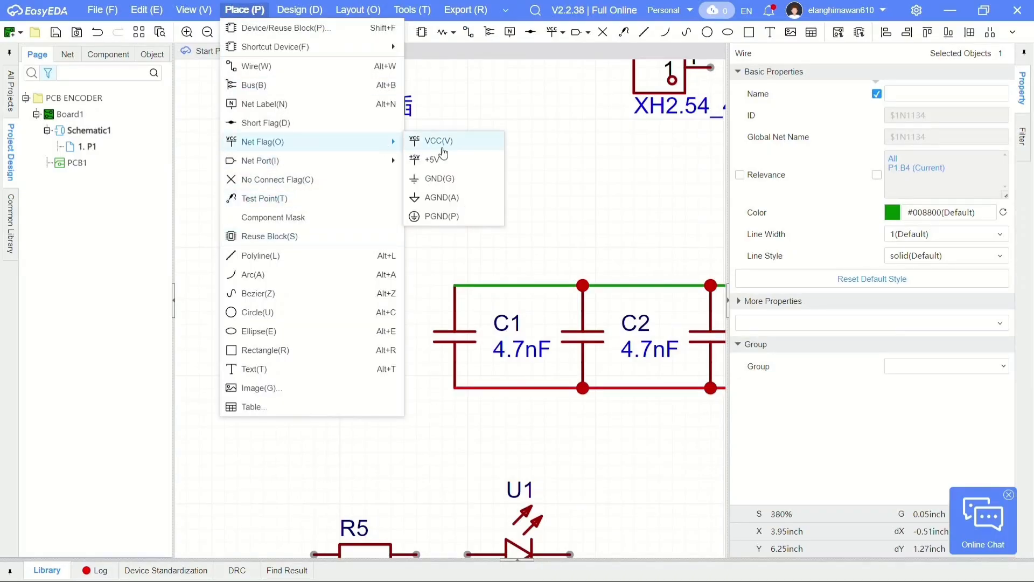
pyautogui.click(441, 147)
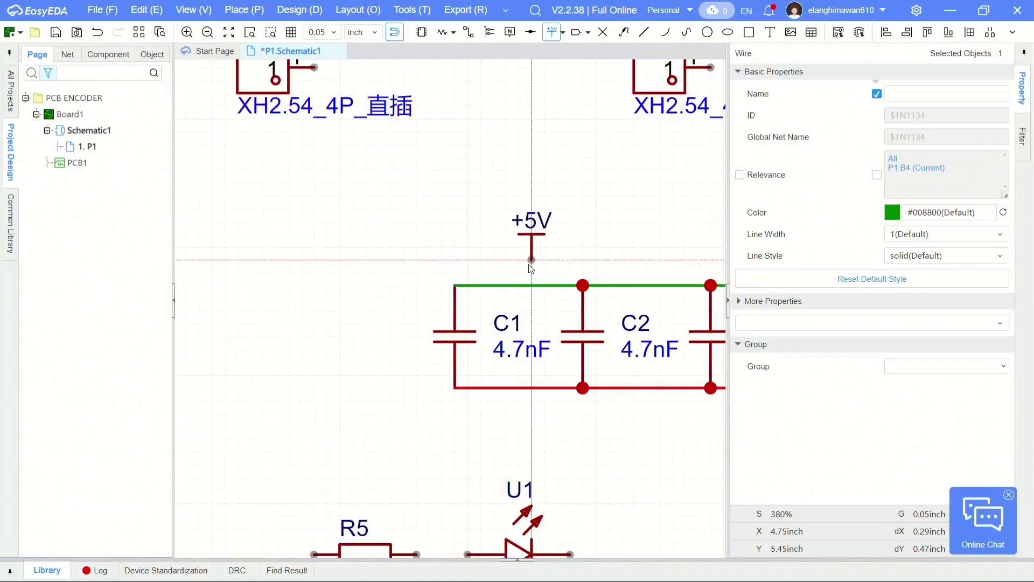
pyautogui.click(455, 286)
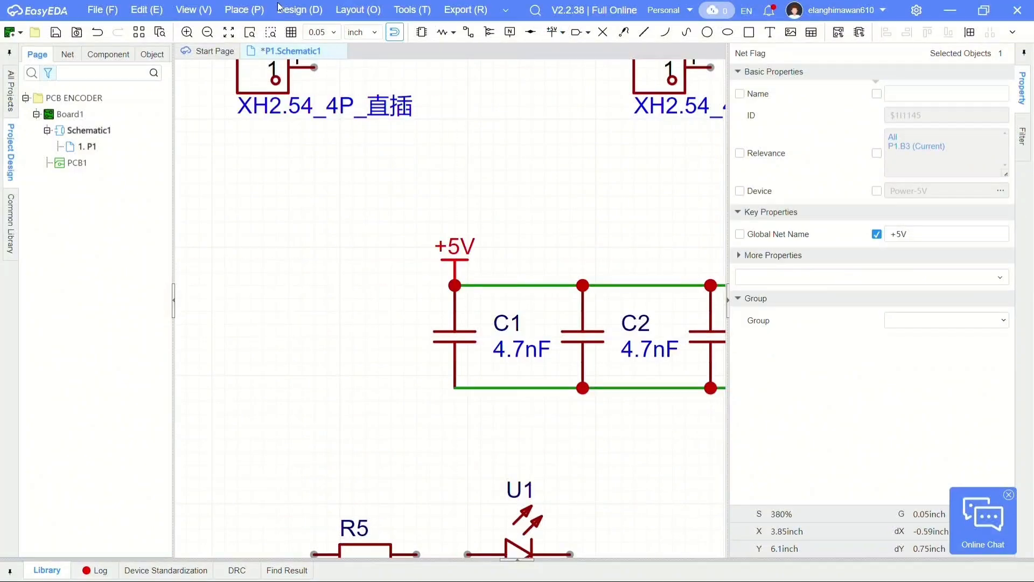
# - Attach a GND net flag to the capacitors' lower wire at C1 and end the placement
pyautogui.click(245, 10)
pyautogui.moveTo(377, 161)
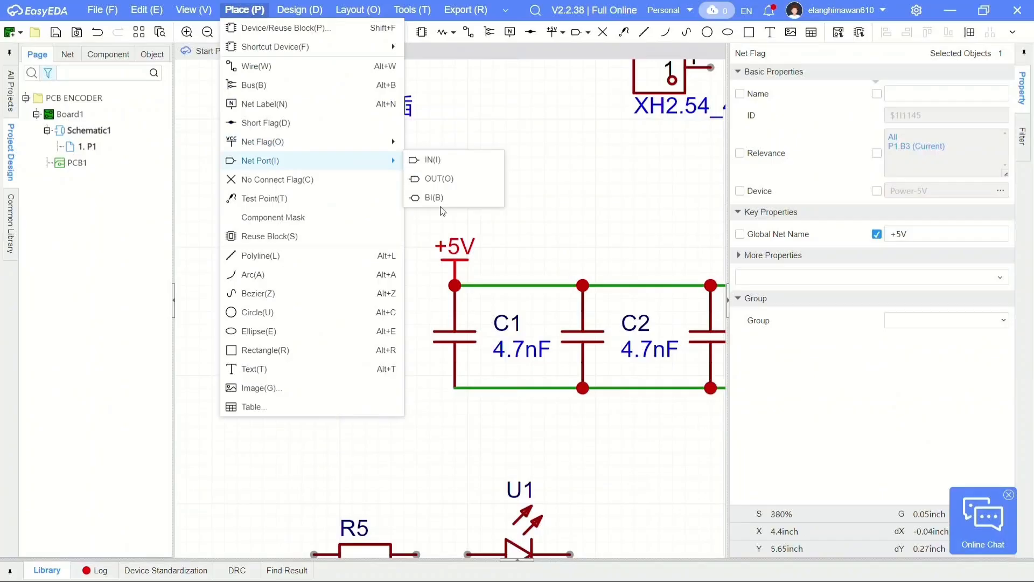
pyautogui.moveTo(377, 143)
pyautogui.click(436, 183)
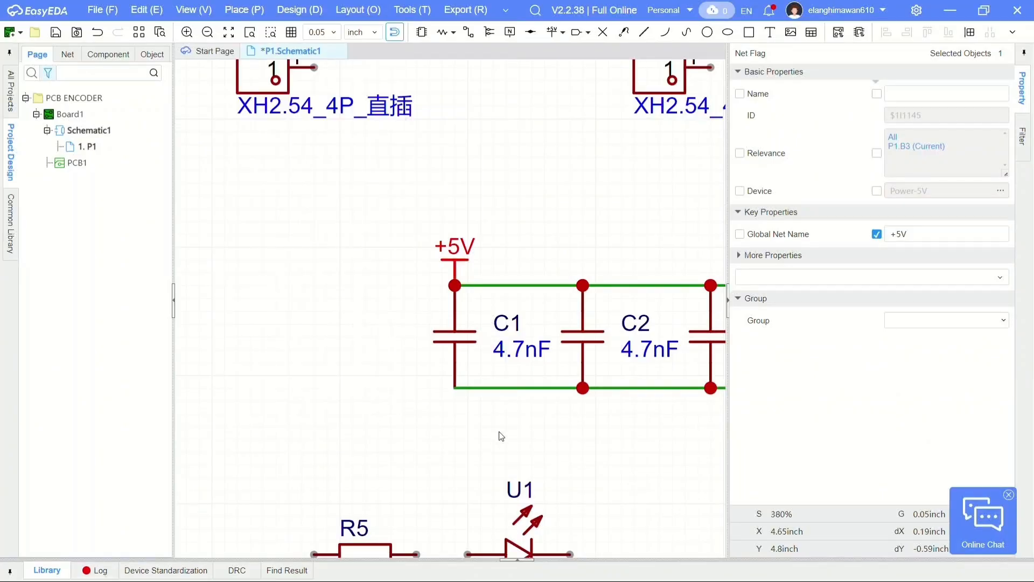
pyautogui.click(455, 402)
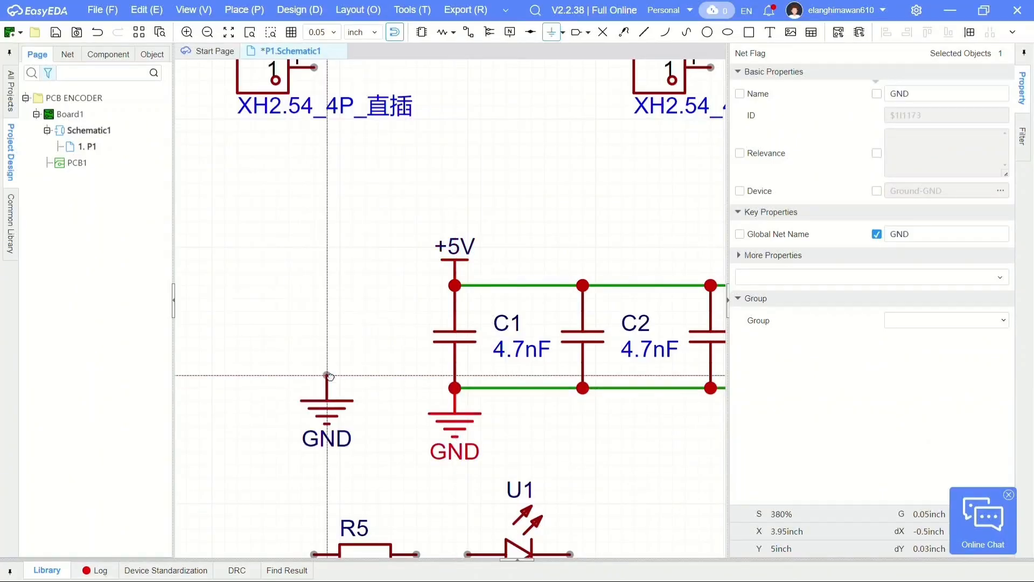
pyautogui.moveTo(323, 411); pyautogui.dragTo(422, 231, button='right')
pyautogui.press('Escape')
# - Attach a +5V flag to R5 and a GND flag to LED U1, and tie the left pins of R1 to R4 to +5V
pyautogui.scroll(2, 407, 161)
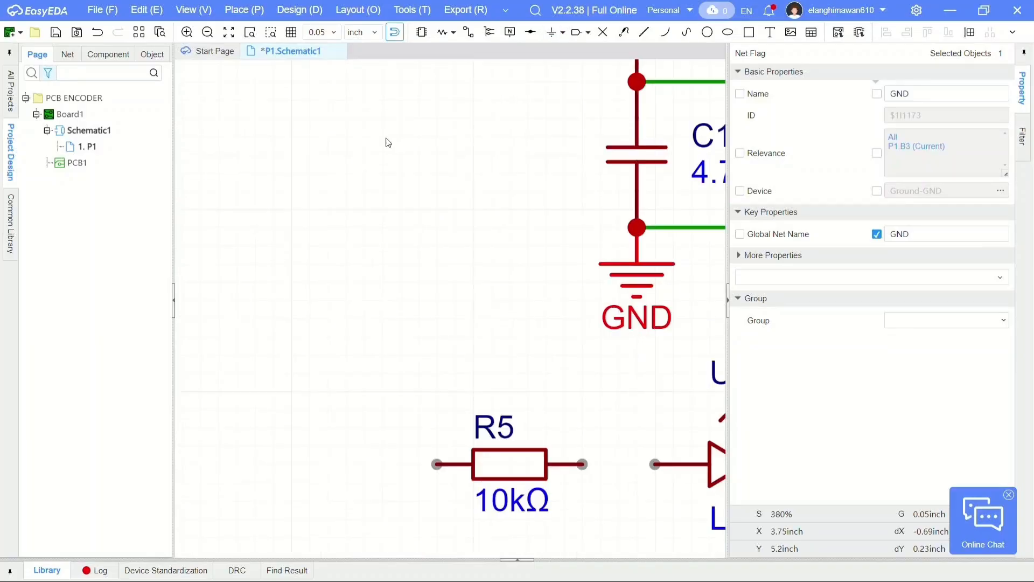
pyautogui.scroll(-4, 351, 127)
pyautogui.click(243, 9)
pyautogui.moveTo(312, 140)
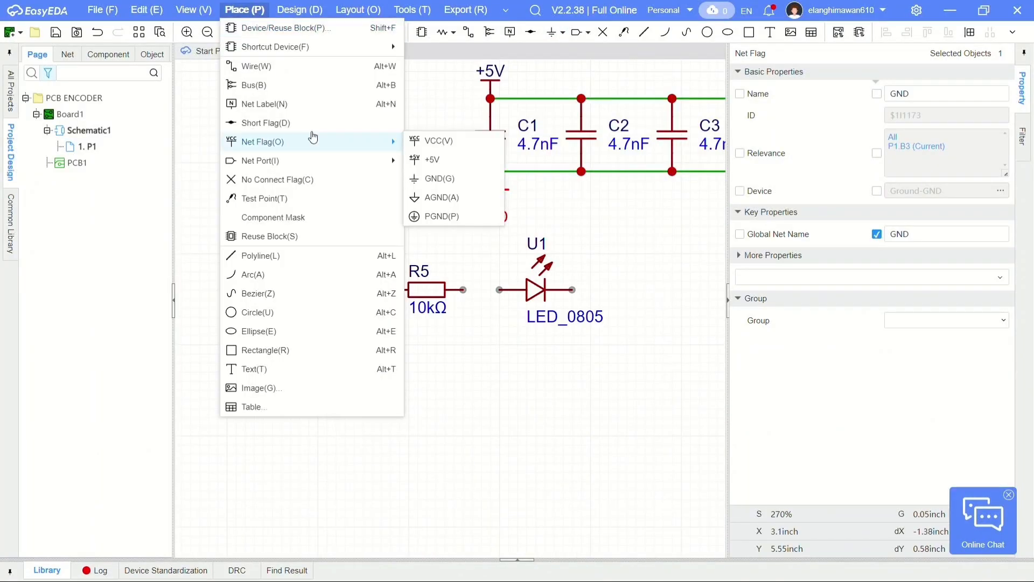
pyautogui.click(433, 160)
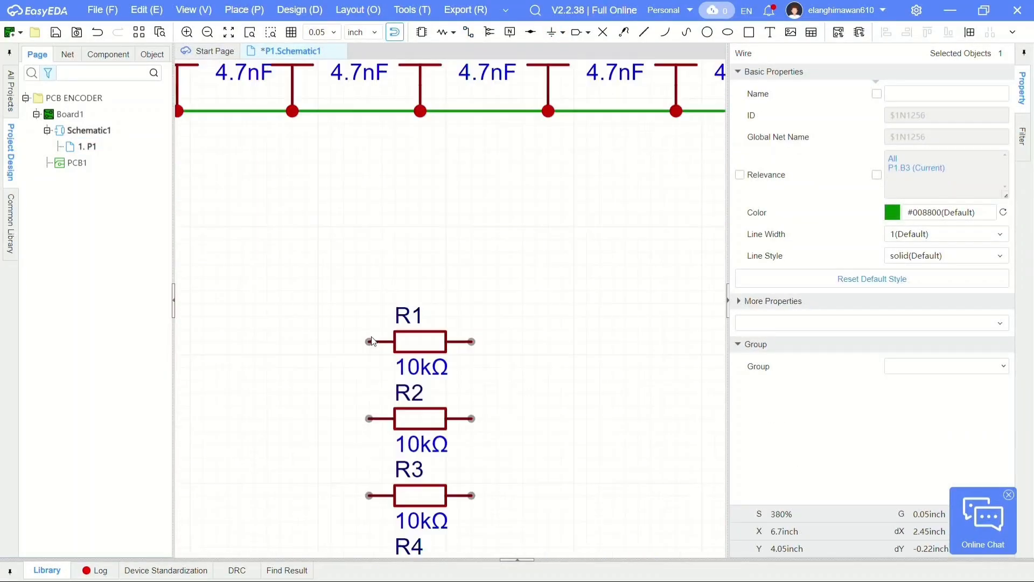
pyautogui.scroll(-3, 332, 205)
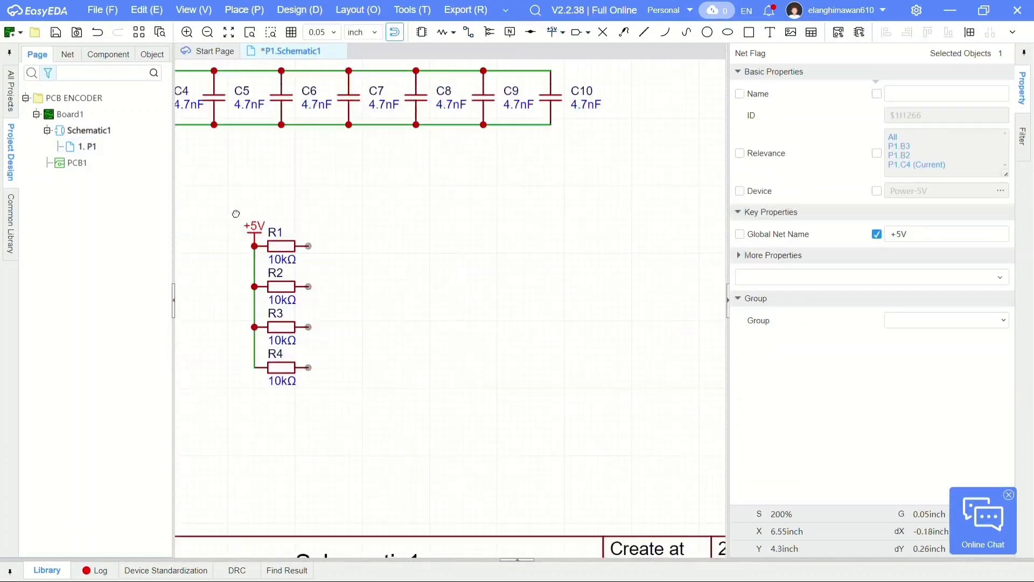
# - Place four input net ports facing the resistors, one on the right pin of each of R1 to R4
pyautogui.click(245, 10)
pyautogui.moveTo(377, 161)
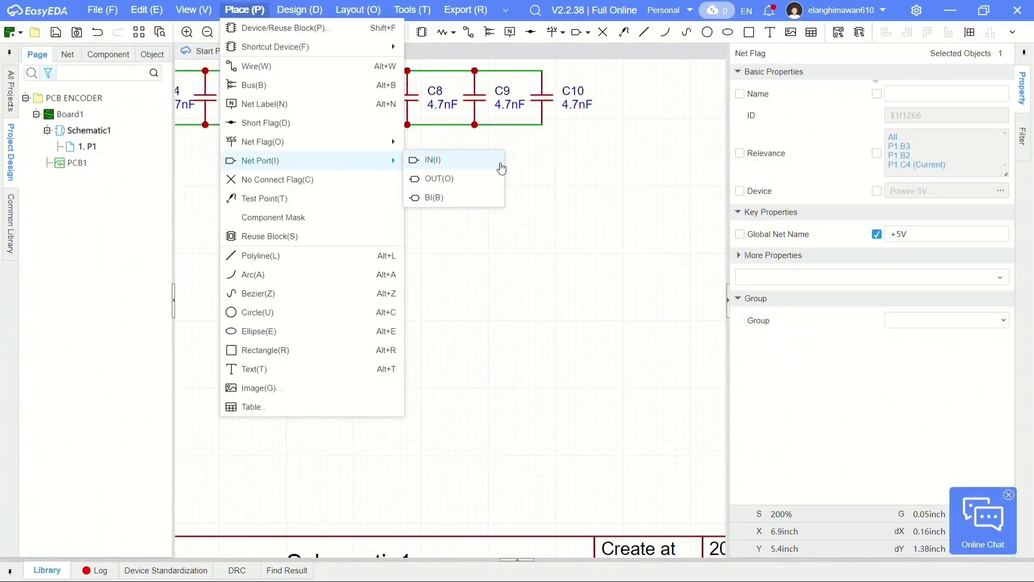
pyautogui.click(479, 165)
pyautogui.press('space')
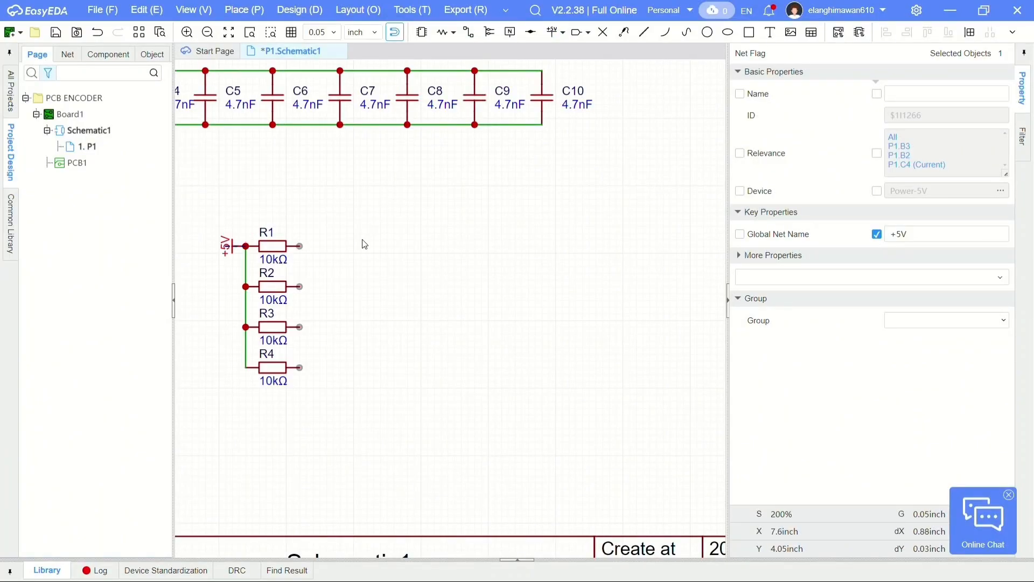
pyautogui.press('space')
pyautogui.press('space')
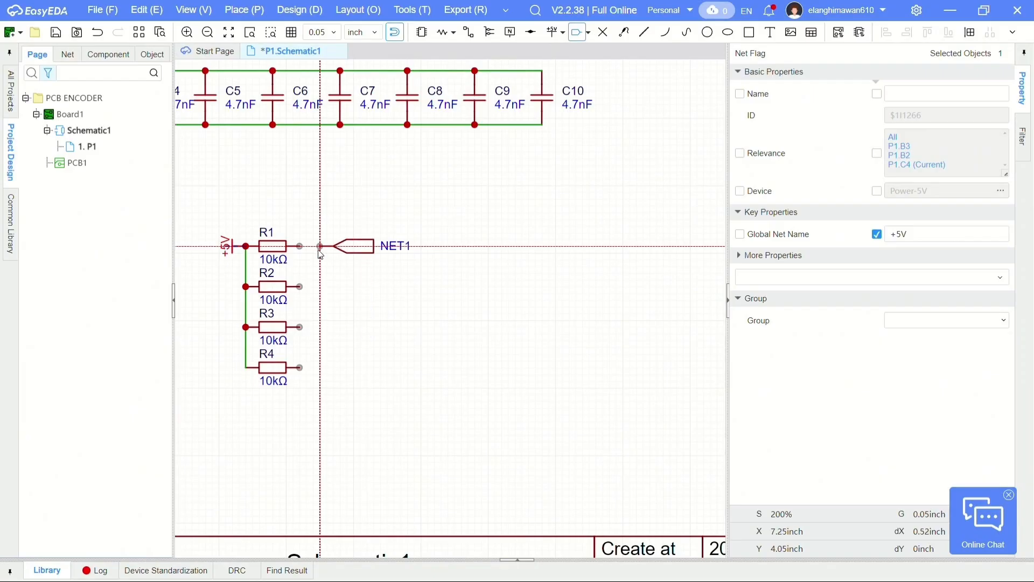
pyautogui.scroll(2, 319, 253)
pyautogui.scroll(2, 318, 254)
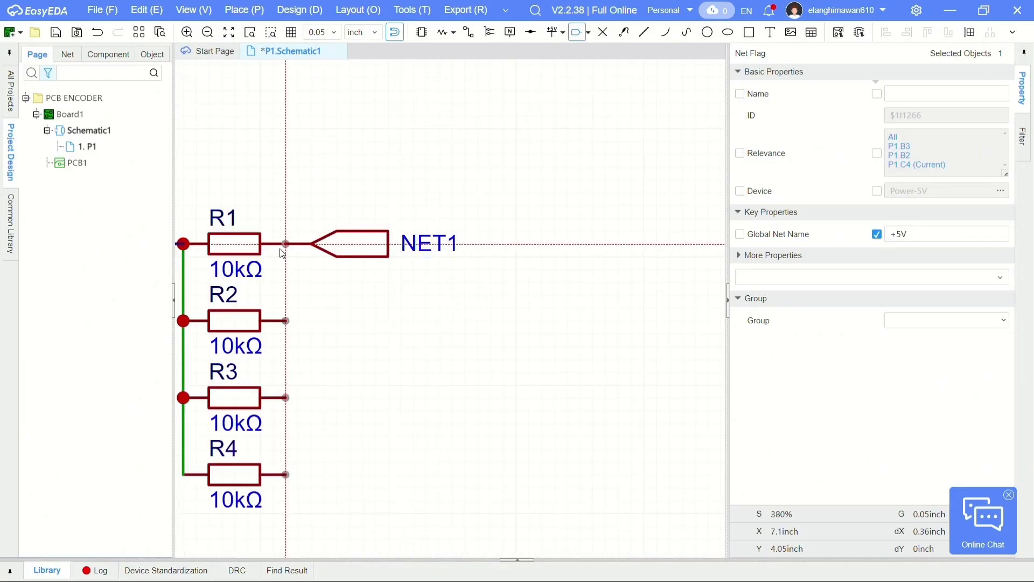
pyautogui.click(282, 252)
pyautogui.click(286, 321)
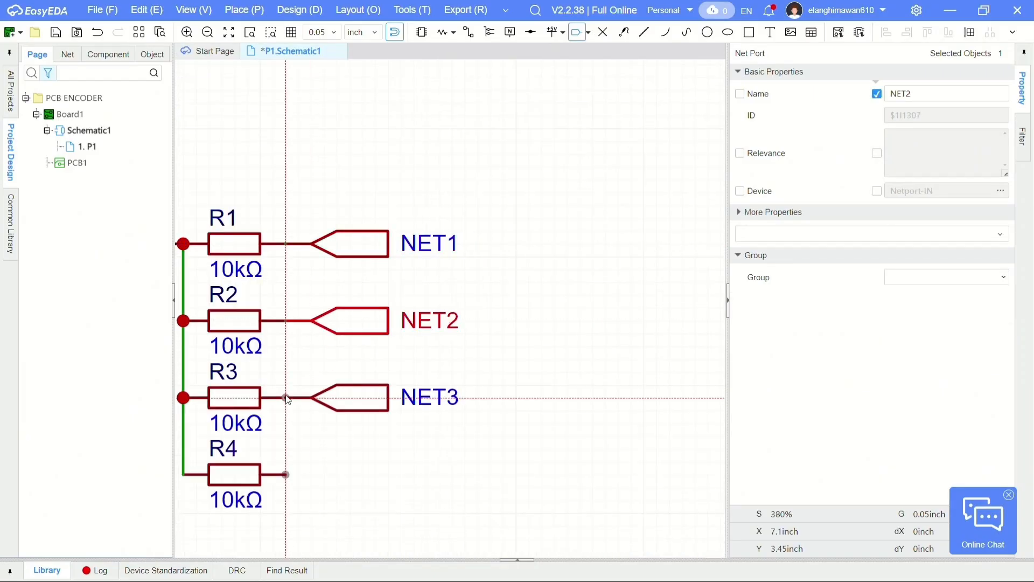
pyautogui.click(286, 397)
pyautogui.click(286, 475)
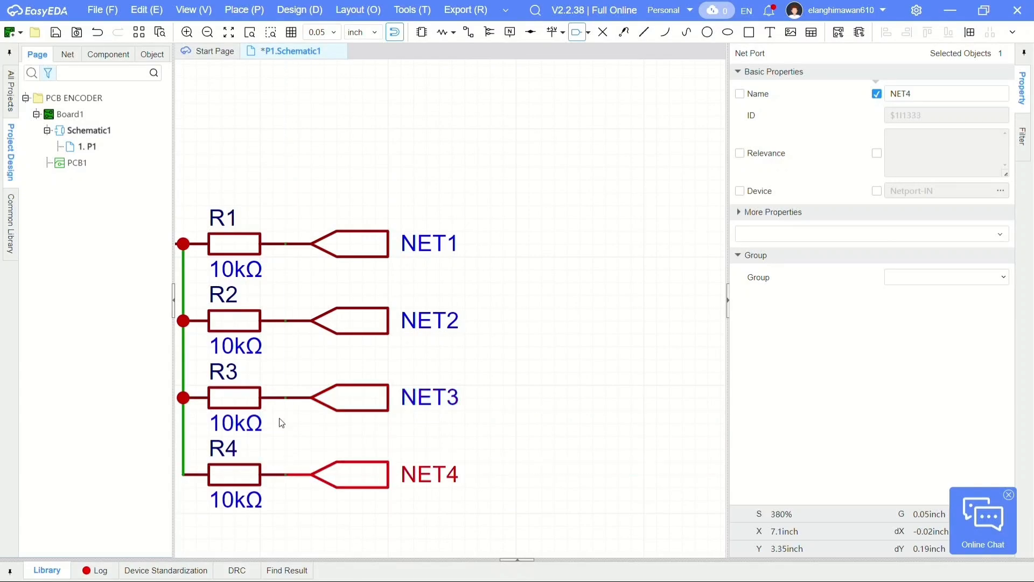
# - Rotate the +5V flag at R1 so that it points upward above the common wire
pyautogui.scroll(-2, 286, 422)
pyautogui.scroll(1, 346, 280)
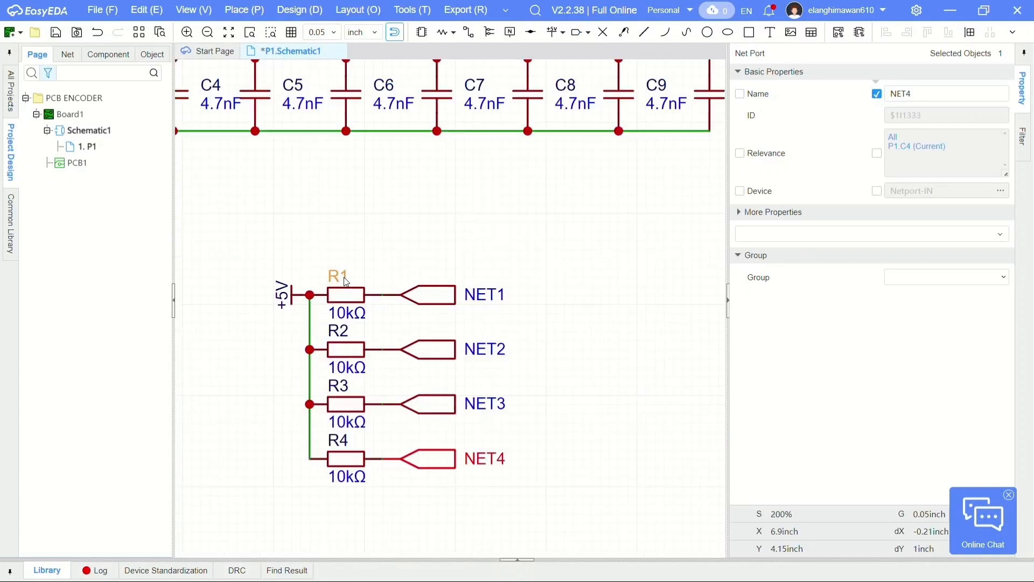
pyautogui.click(294, 302)
pyautogui.click(295, 297)
pyautogui.press('space')
pyautogui.press('space')
pyautogui.press('space')
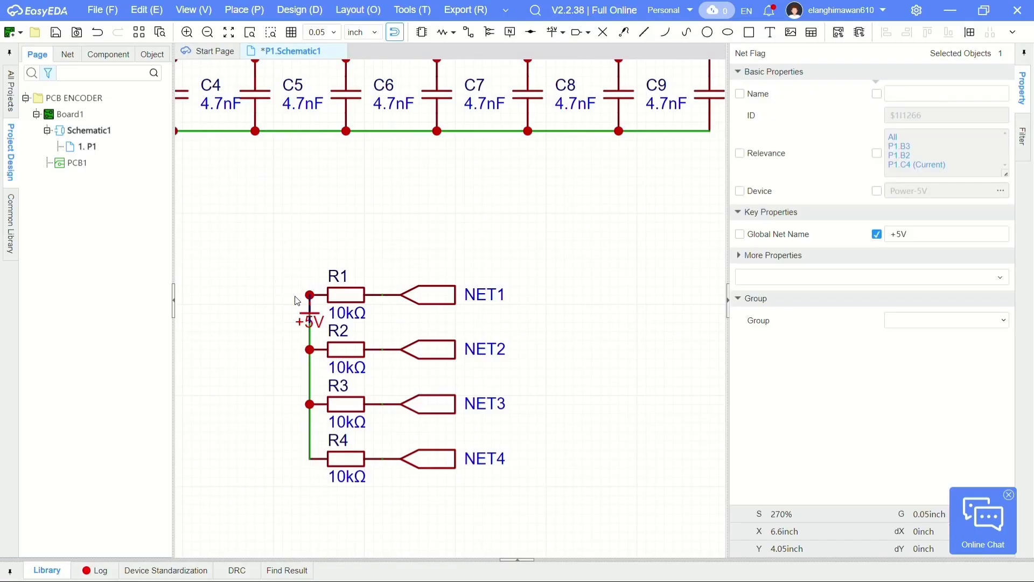
pyautogui.click(422, 209)
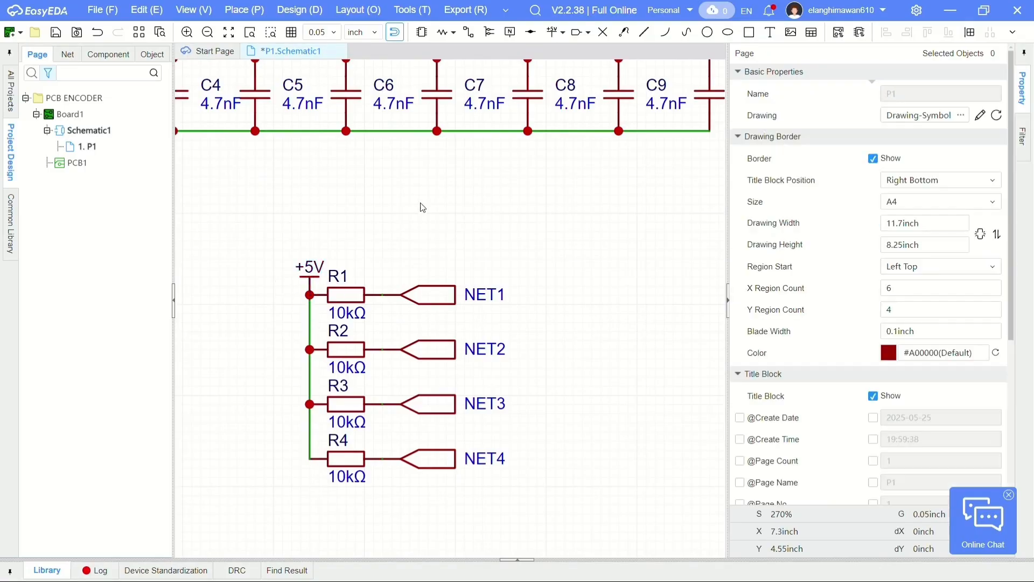
# - Open the net port names on resistors R1 and R4 for editing
pyautogui.doubleClick(485, 294)
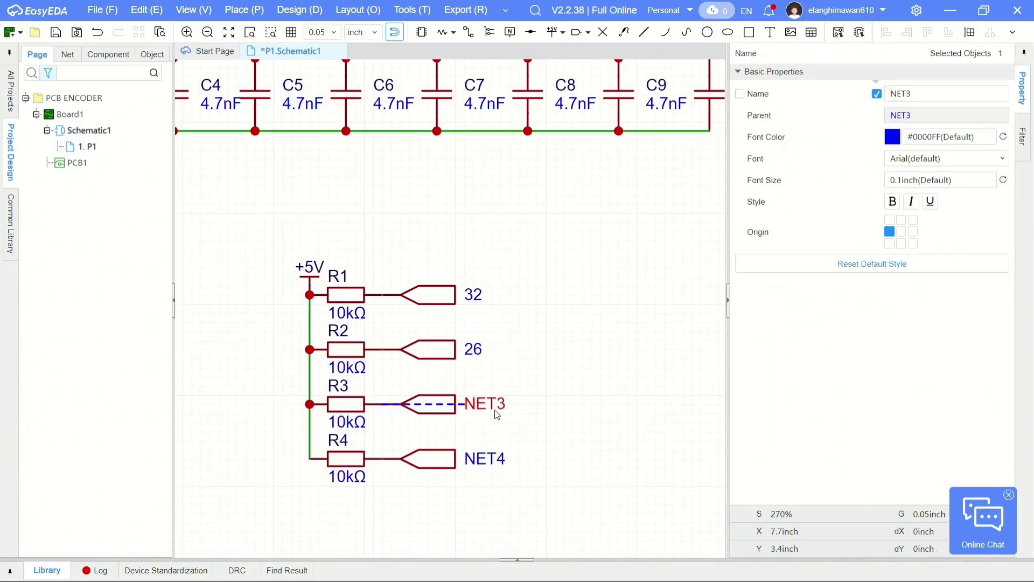
pyautogui.doubleClick(485, 458)
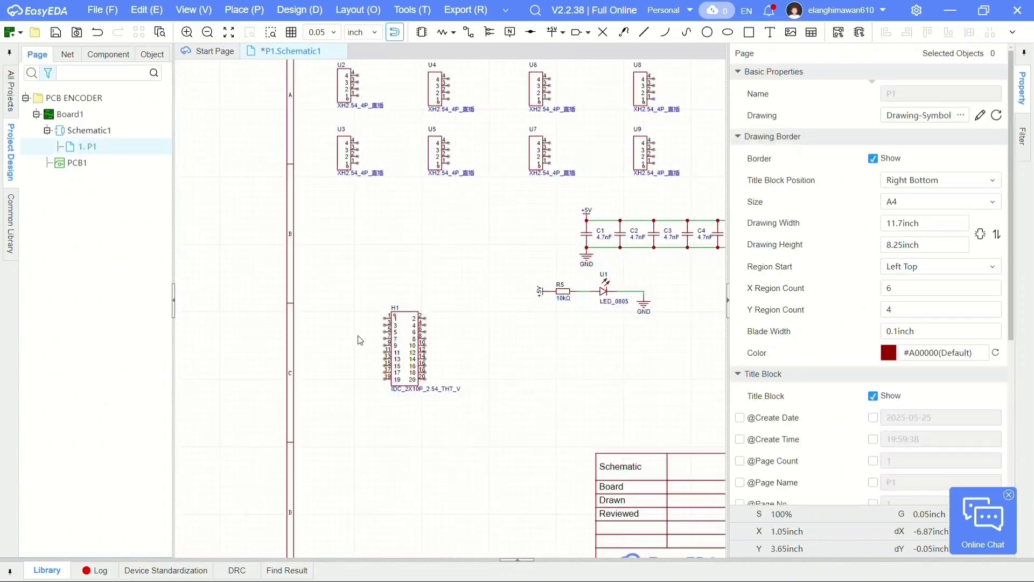
pyautogui.scroll(5, 396, 404)
# - Place input net ports on the odd-numbered pins 1 to 17 of header H1
pyautogui.click(244, 10)
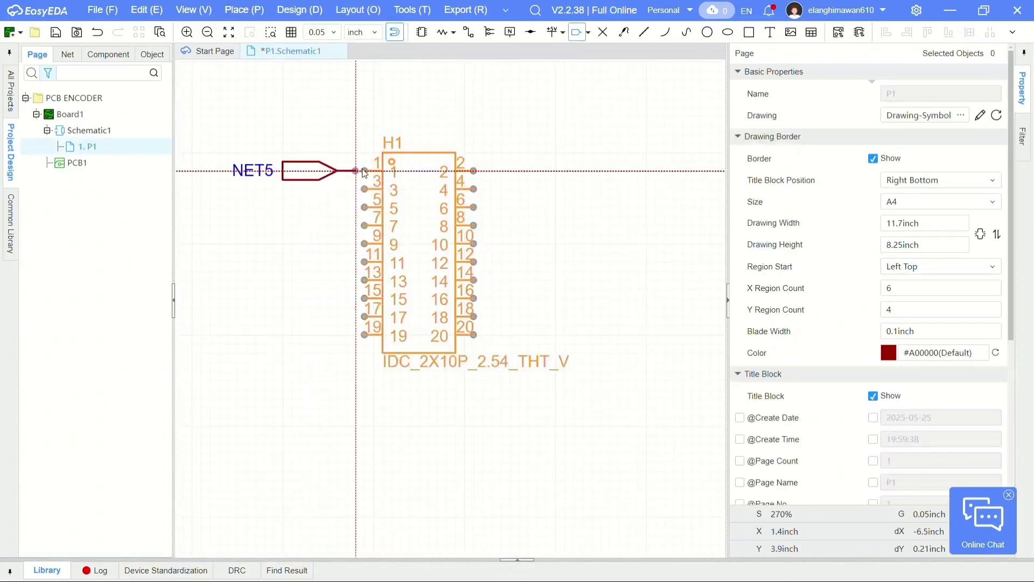
pyautogui.click(364, 171)
pyautogui.click(365, 189)
pyautogui.click(365, 208)
pyautogui.click(364, 226)
pyautogui.click(364, 243)
pyautogui.click(364, 262)
# - Place input net ports on H1's even pins 2 to 18, a +5V flag on pin 19 and a GND flag on pin 20
pyautogui.click(474, 226)
pyautogui.click(473, 207)
pyautogui.click(474, 189)
pyautogui.click(473, 171)
pyautogui.rightClick(252, 125)
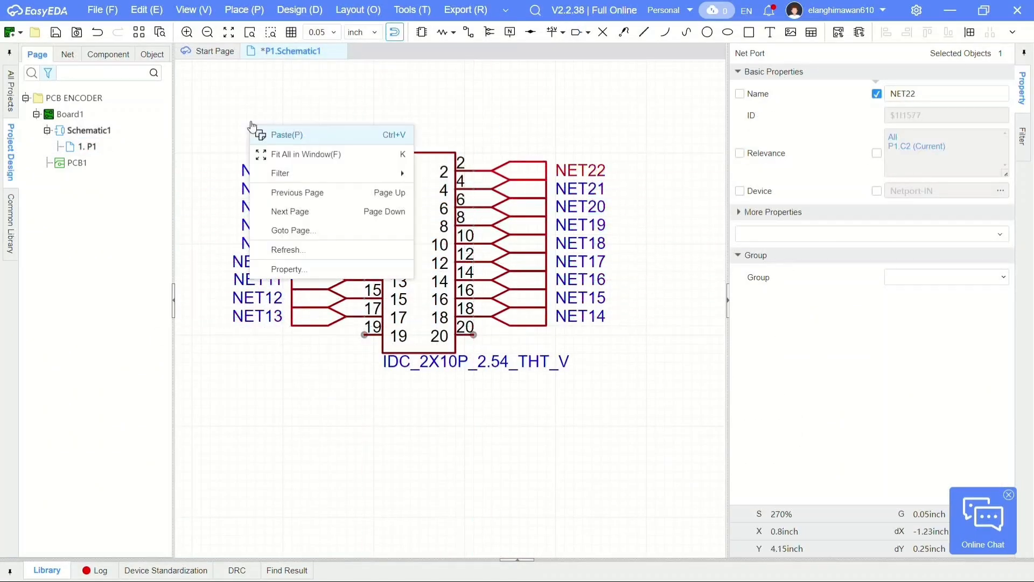
pyautogui.click(364, 334)
pyautogui.click(473, 334)
# - Rename the net ports on H1 pins 1 to 4 as 28, 30, 26 and 32
pyautogui.doubleClick(269, 165)
pyautogui.write('28')
pyautogui.doubleClick(581, 170)
pyautogui.write('30')
pyautogui.doubleClick(270, 186)
pyautogui.write('26')
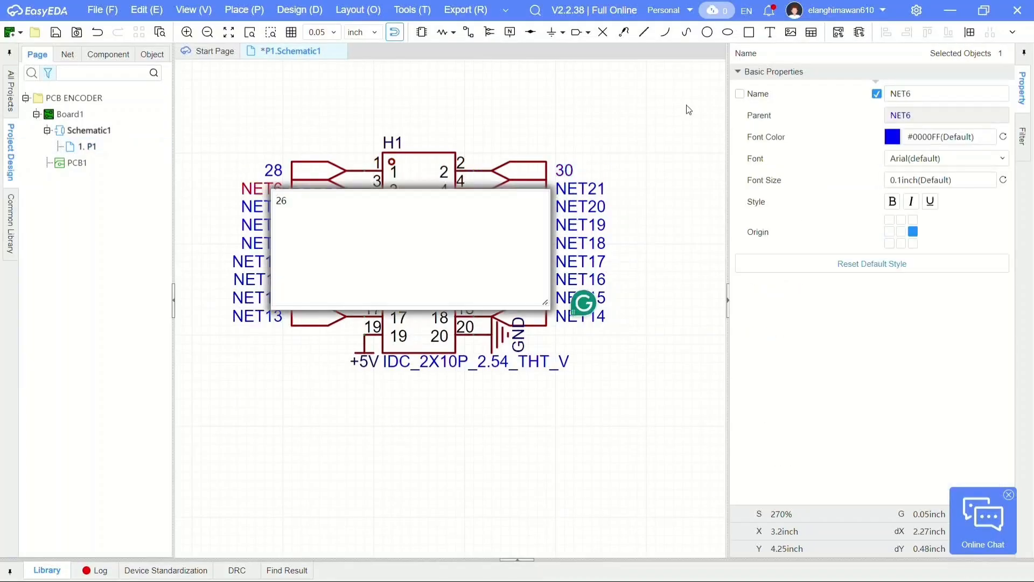
pyautogui.doubleClick(581, 189)
pyautogui.write('32')
# - Rename the net ports on H1 pins 5 to 12 as 24, 34, 22, 36, 48, 38, 46 and 40
pyautogui.doubleClick(270, 207)
pyautogui.doubleClick(586, 241)
pyautogui.write('38')
pyautogui.doubleClick(257, 262)
pyautogui.write('46')
pyautogui.doubleClick(581, 261)
pyautogui.write('40')
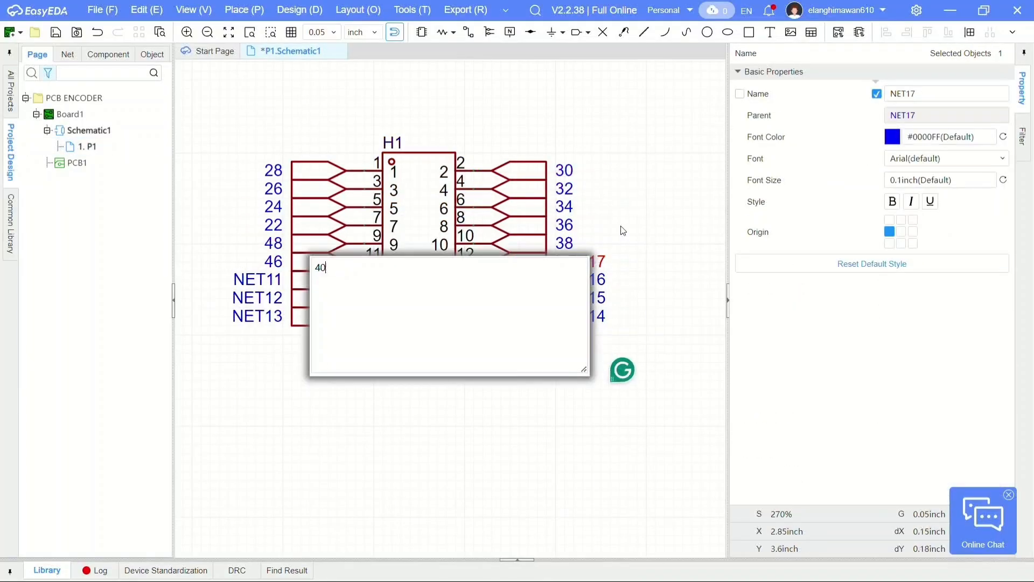
# - Rename the net ports on H1 pins 13 to 18 as 41, 50, 47, 49, 44 and 42
pyautogui.doubleClick(257, 279)
pyautogui.write('41')
pyautogui.doubleClick(274, 316)
pyautogui.write('44')
pyautogui.doubleClick(581, 316)
pyautogui.write('42')
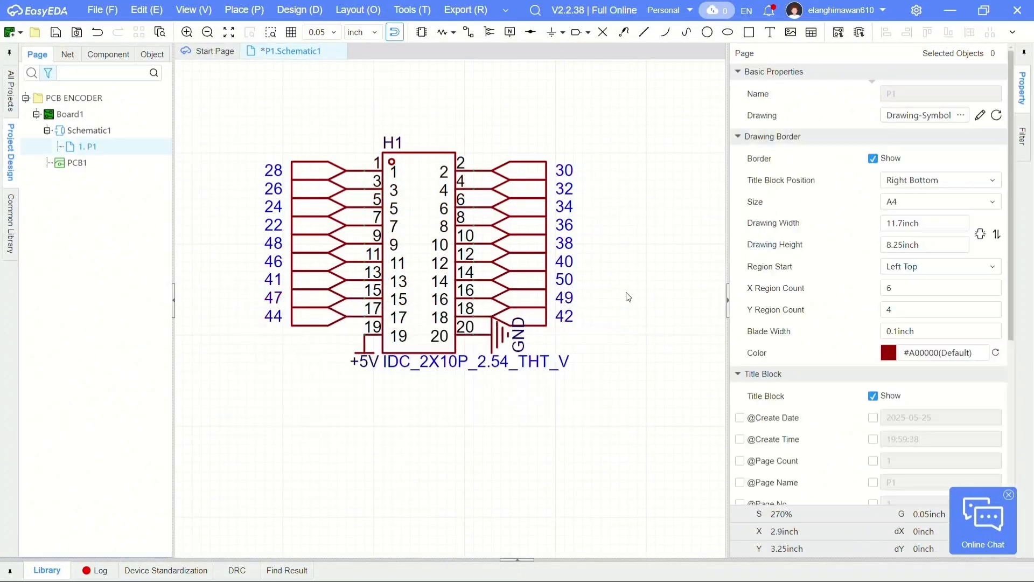
# - Rename the first connector in the upper row, above U3, as I_ENC_1
pyautogui.scroll(-5, 628, 295)
pyautogui.scroll(-5, 345, 296)
pyautogui.doubleClick(323, 119)
pyautogui.write('1_ENC_1')
pyautogui.click(364, 166)
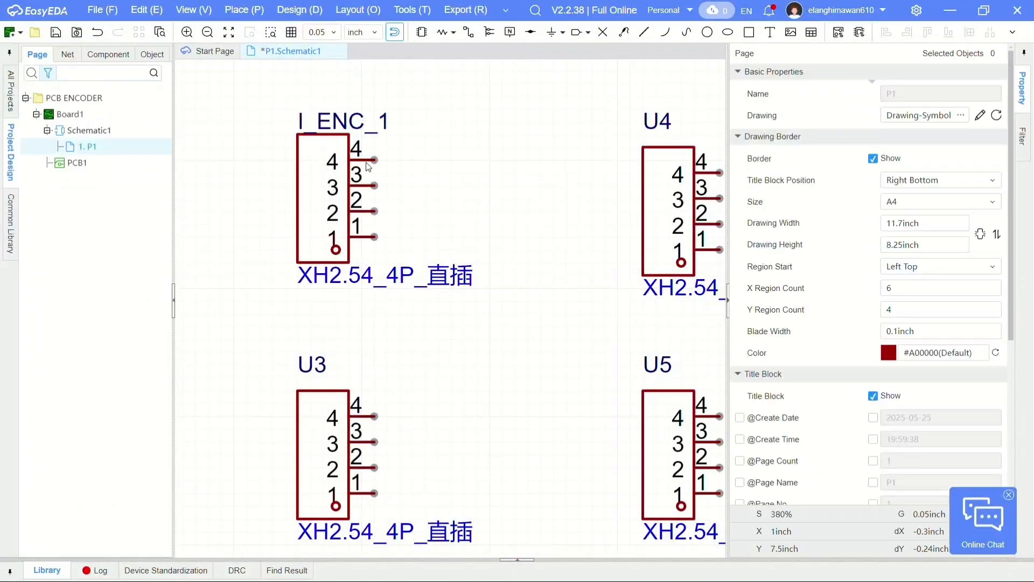
# - Place input net ports on pins 1 and 2 of the XH2.54_4P_直插 connectors in both rows
pyautogui.click(244, 9)
pyautogui.click(433, 160)
pyautogui.click(325, 330)
pyautogui.scroll(-3, 332, 344)
pyautogui.click(244, 10)
pyautogui.moveTo(318, 165)
pyautogui.click(432, 160)
pyautogui.click(393, 298)
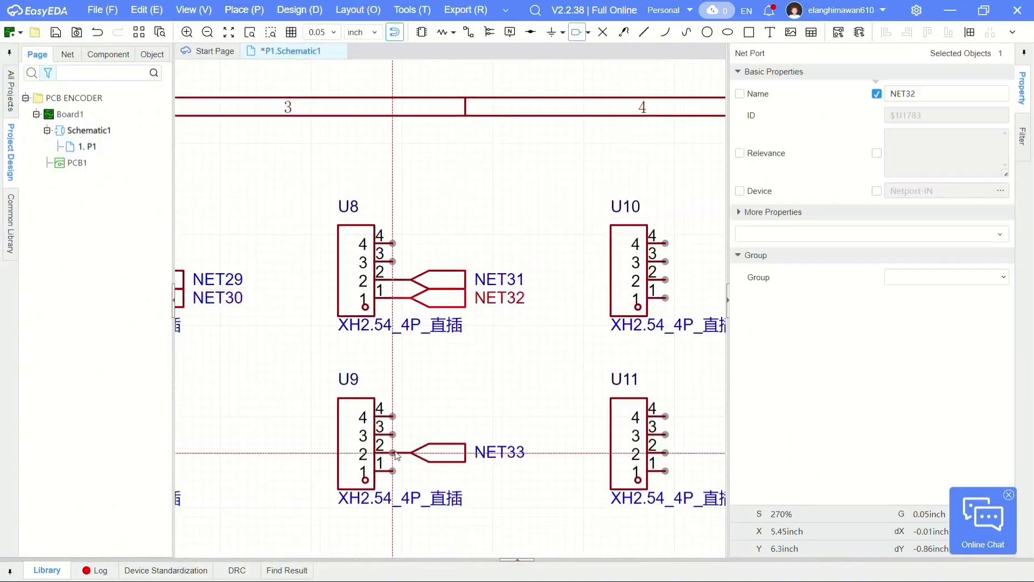
pyautogui.click(420, 420)
# - Rename I_ENC_1's net ports on pins 2 and 1 as 30 and 28
pyautogui.doubleClick(448, 289)
pyautogui.write('30')
pyautogui.doubleClick(448, 316)
pyautogui.write('28')
# - Place a +5V flag on pin 4 and a GND flag on pin 3 of I_ENC_1
pyautogui.click(256, 16)
pyautogui.click(431, 160)
pyautogui.click(298, 238)
pyautogui.click(244, 10)
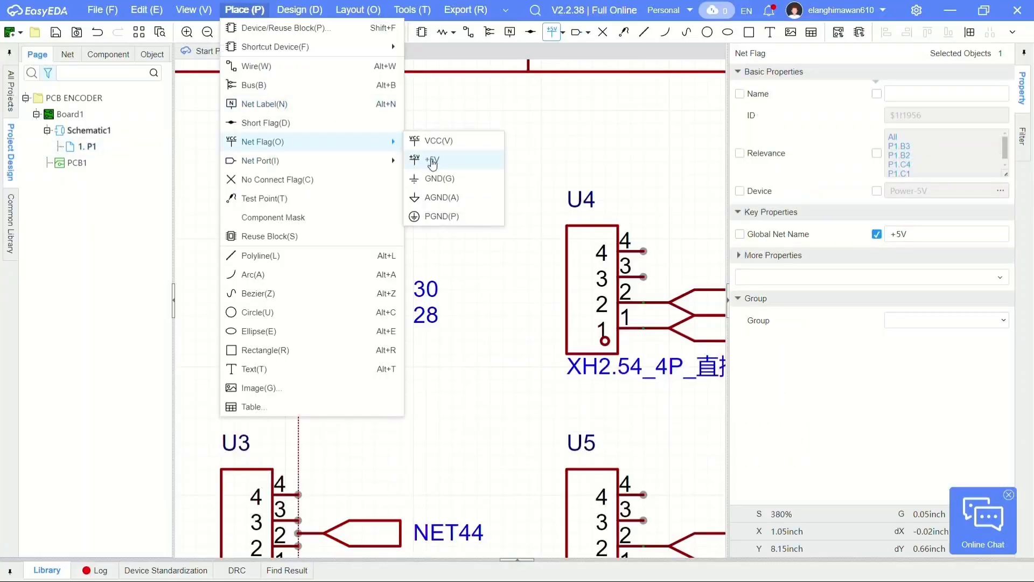
pyautogui.click(433, 177)
pyautogui.click(298, 264)
# - Rename U4's net ports on pins 2 and 1 as 22 and 36, and give the connector its +5V and GND flags
pyautogui.doubleClick(228, 201)
pyautogui.doubleClick(466, 310)
pyautogui.write('22')
pyautogui.doubleClick(489, 335)
pyautogui.write('36')
pyautogui.click(257, 10)
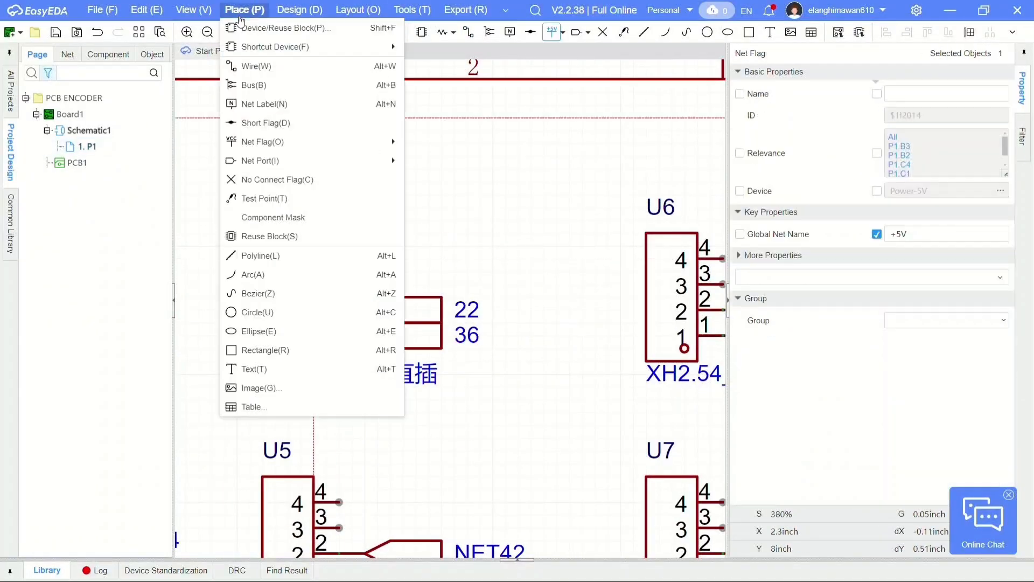
# - Rename connector U6 as I_ENC_3 and its net ports on pins 2 and 1 as 40 and 46
pyautogui.doubleClick(445, 231)
pyautogui.write('I_ENC_3')
pyautogui.doubleClick(466, 346)
pyautogui.write('46')
# - Add a +5V flag to pin 4 of I_ENC_3 and wire a GND flag to pin 3
pyautogui.click(257, 10)
pyautogui.click(433, 178)
pyautogui.click(401, 296)
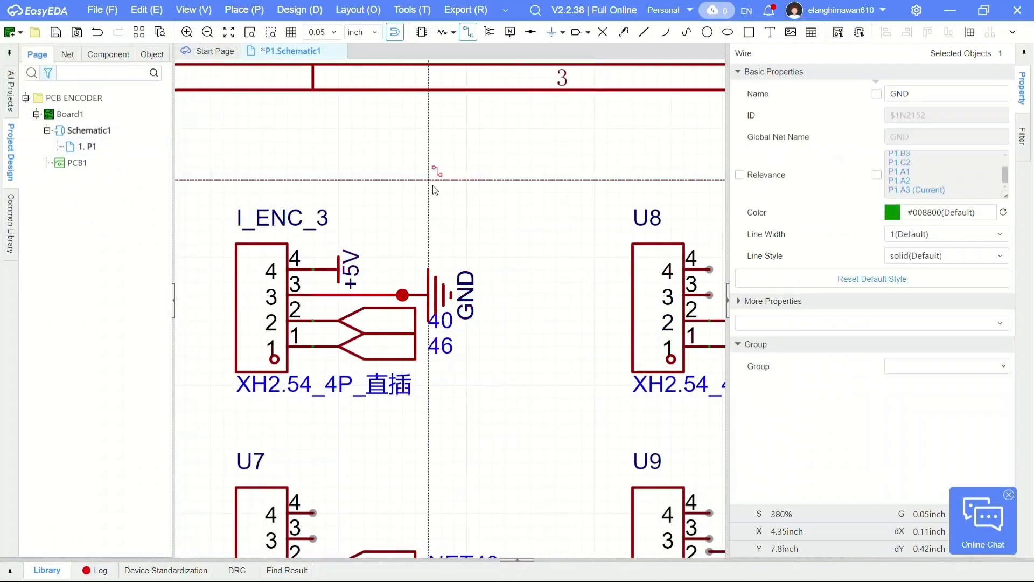
# - Rename connector U8 as I_ENC_4 and its net ports on pins 2 and 1 as 49 and 47
pyautogui.write('I_ENC_4')
pyautogui.doubleClick(554, 298)
pyautogui.write('49')
# - Add a +5V flag to pin 4 of I_ENC_4 and wire a GND flag to pin 3
pyautogui.click(432, 160)
pyautogui.click(257, 11)
pyautogui.moveTo(366, 150)
pyautogui.click(440, 179)
pyautogui.click(472, 265)
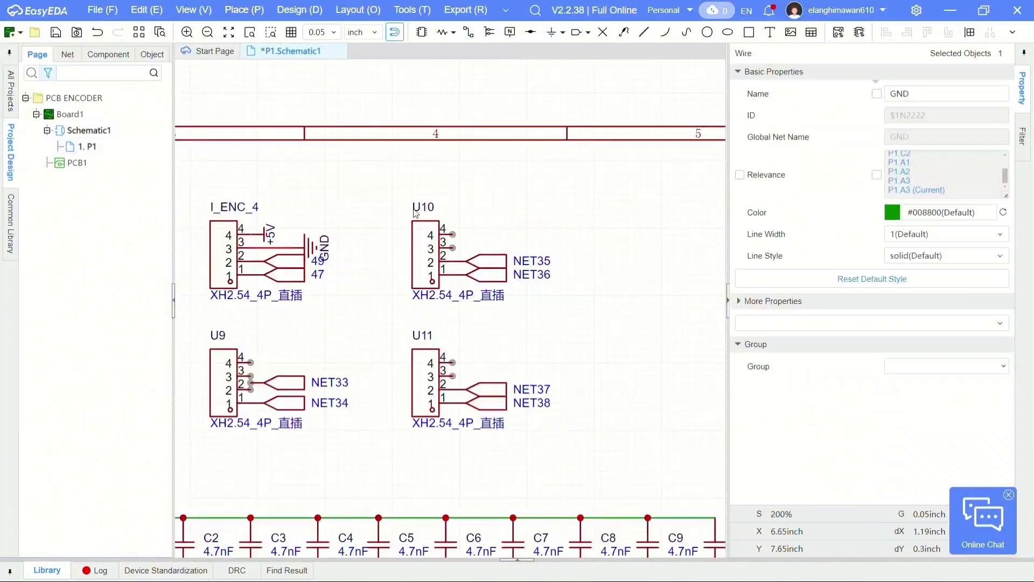
# - Rename connector U10 as E_ENC_1 and its net ports on pins 2 and 1 as 32 and 34
pyautogui.doubleClick(427, 208)
pyautogui.write('E_ENC_1')
pyautogui.doubleClick(531, 260)
pyautogui.write('32')
# - Add a +5V flag to pin 4 of E_ENC_1 and wire a GND flag to pin 3
pyautogui.click(432, 160)
pyautogui.click(439, 178)
pyautogui.click(478, 245)
# - Rename connector U11 as E_ENC_2, name its pin 2 and 1 net ports 24 and 34, and add its +5V and GND flags
pyautogui.doubleClick(401, 280)
pyautogui.write('E_ENC_2')
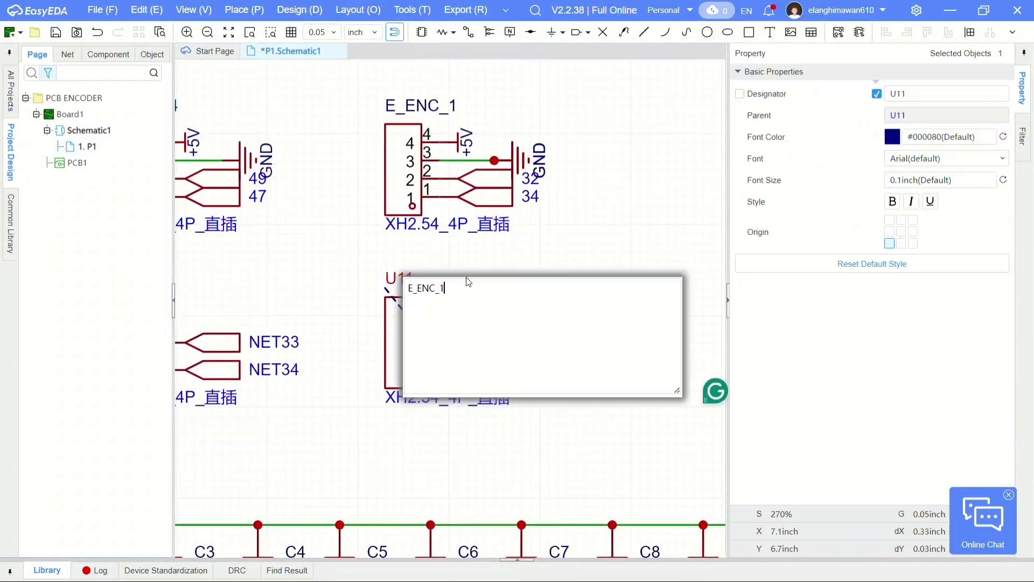
pyautogui.doubleClick(548, 352)
pyautogui.write('24')
pyautogui.doubleClick(552, 365)
pyautogui.write('34')
pyautogui.click(443, 314)
# - Rename connector U9 as P_ENC_1 and its net ports on pins 2 and 1 as 38 and 48
pyautogui.scroll(2, 381, 272)
pyautogui.doubleClick(414, 283)
pyautogui.write('P_ENC_1')
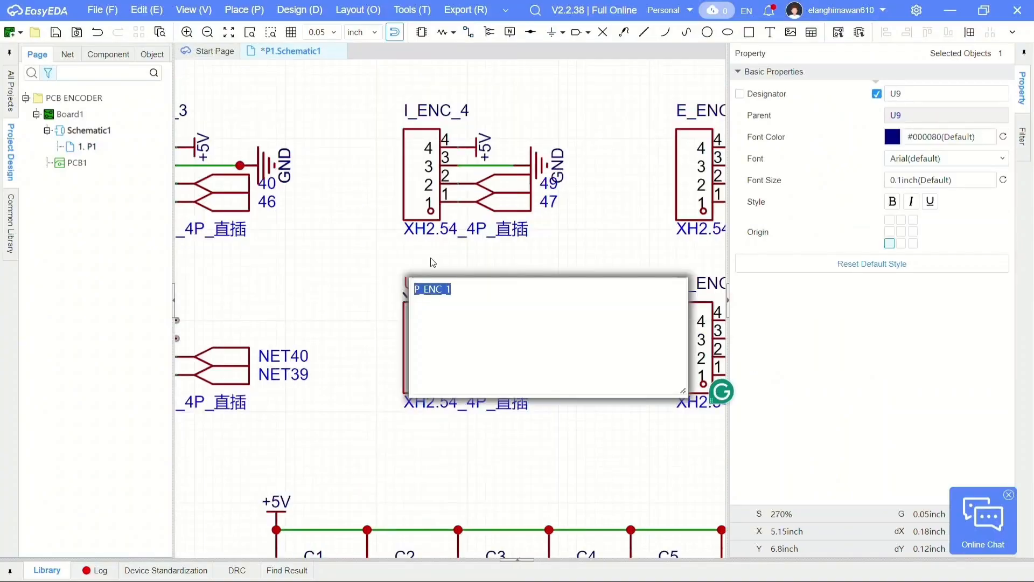
pyautogui.click(432, 262)
pyautogui.doubleClick(558, 357)
pyautogui.write('38')
# - Add a +5V flag to pin 4 of P_ENC_1 and wire a GND flag to pin 3
pyautogui.click(244, 11)
pyautogui.click(458, 320)
pyautogui.click(514, 339)
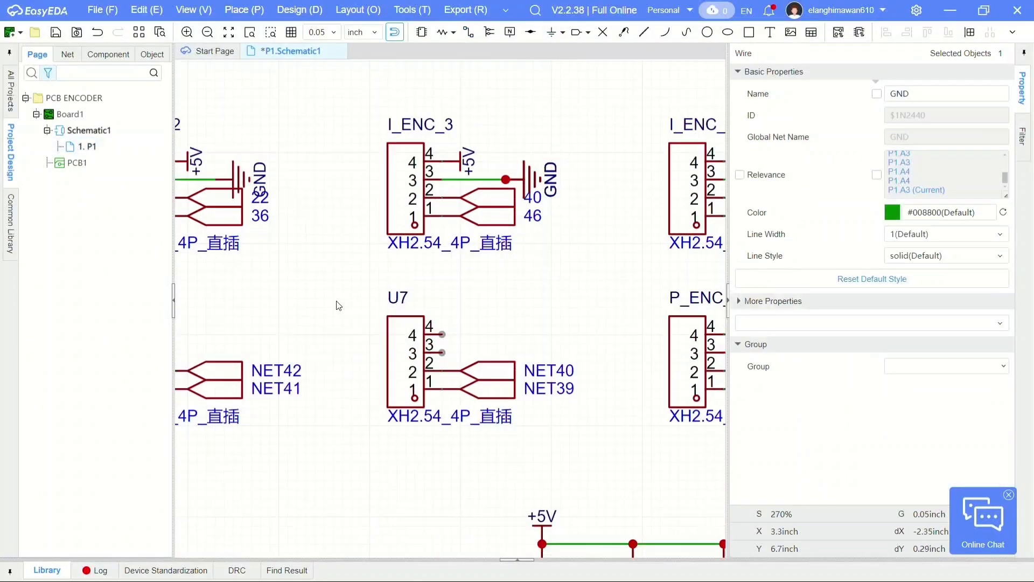
# - Rename connector U7 as P_ENC_2 and its net ports on pins 2 and 1 as 50 and 41
pyautogui.doubleClick(383, 283)
pyautogui.write('P_ENC_2')
pyautogui.doubleClick(531, 355)
pyautogui.write('50')
# - Add a +5V flag to pin 4 of P_ENC_2 and wire a GND flag to pin 3
pyautogui.click(244, 10)
pyautogui.click(434, 160)
pyautogui.click(244, 10)
# - Rename connector U5 as PROX_1 and its net port on pin 2 as 42
pyautogui.doubleClick(400, 279)
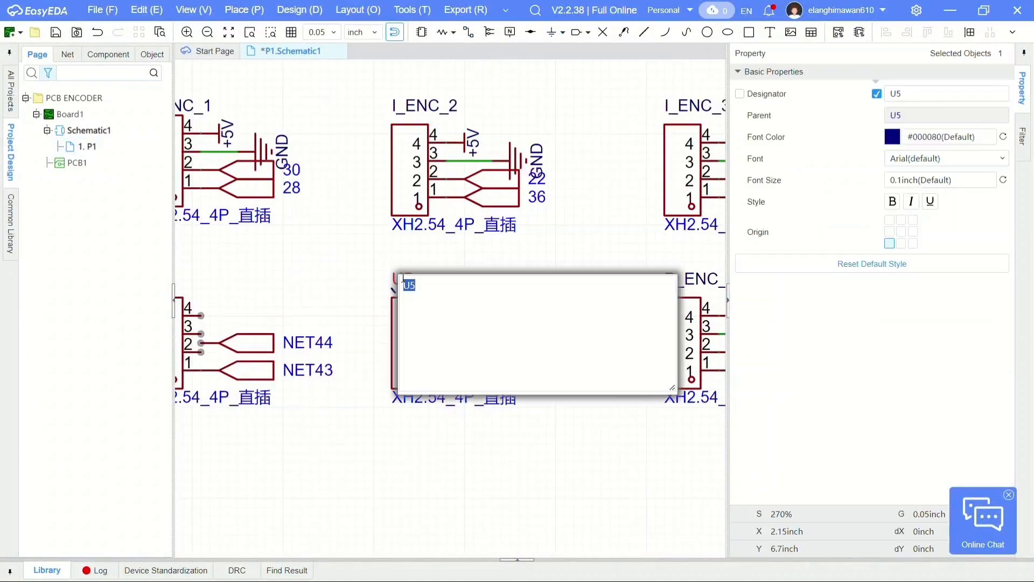
pyautogui.write('PROX_1')
pyautogui.doubleClick(553, 352)
pyautogui.write('42')
# - Replace the pin 1 net port of PROX_1 with a GND flag and add a +5V flag to pin 4
pyautogui.click(493, 371)
pyautogui.press('Delete')
pyautogui.click(244, 10)
pyautogui.click(434, 160)
pyautogui.click(447, 316)
pyautogui.click(447, 370)
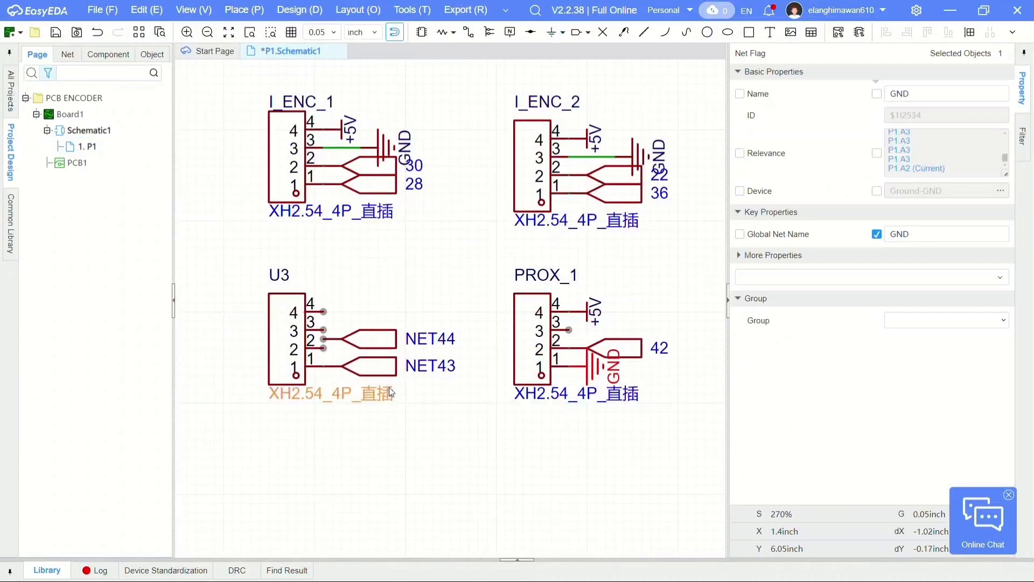
# - Rename connector U3 as PROX_2 and its net port on pin 2 as 44
pyautogui.doubleClick(279, 275)
pyautogui.write('PROX_2')
pyautogui.doubleClick(429, 340)
pyautogui.write('44')
# - Add a +5V flag to pin 4 of PROX_2 and a GND flag to pin 1 in place of its net port
pyautogui.click(244, 10)
pyautogui.scroll(-5, 450, 375)
pyautogui.moveTo(449, 375); pyautogui.dragTo(500, 361, button='right')
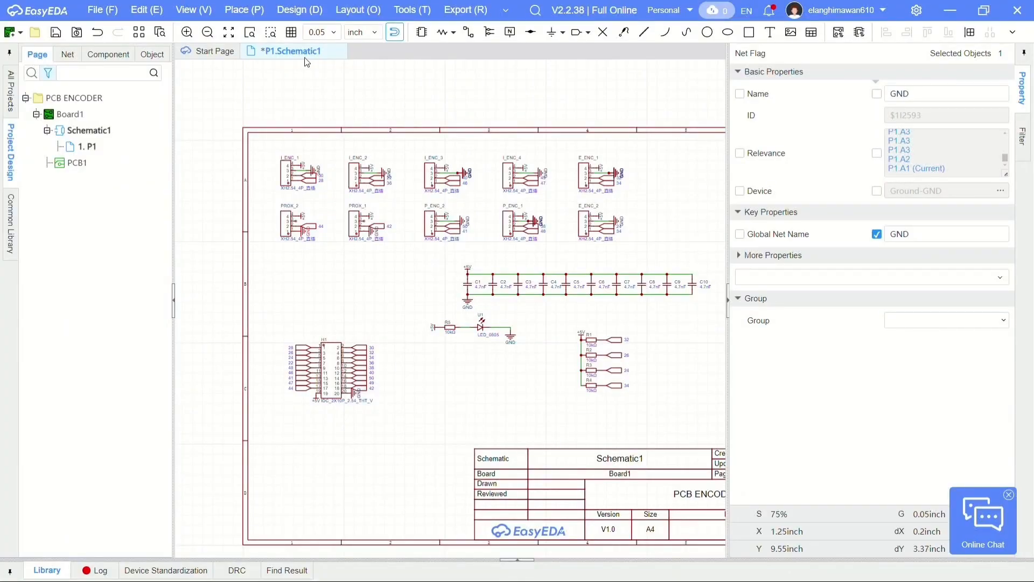
# - Convert the schematic to the PCB and apply all the imported component changes
pyautogui.click(305, 13)
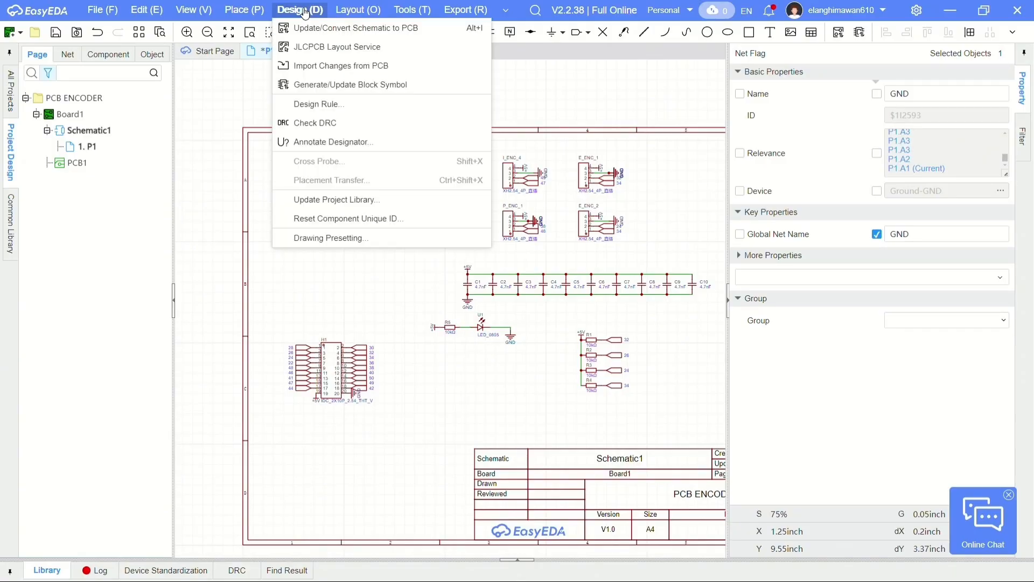
pyautogui.click(329, 31)
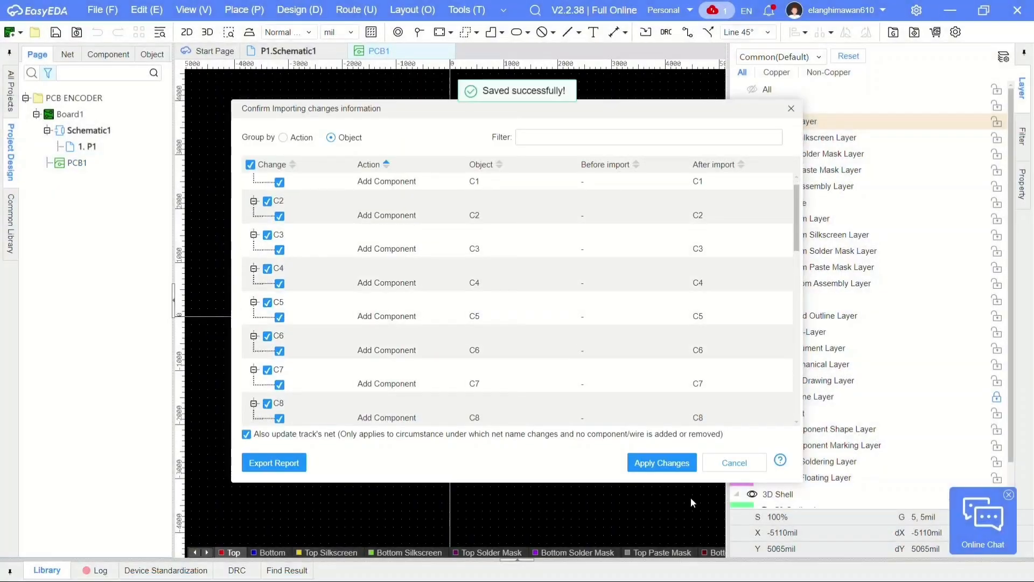
pyautogui.click(647, 466)
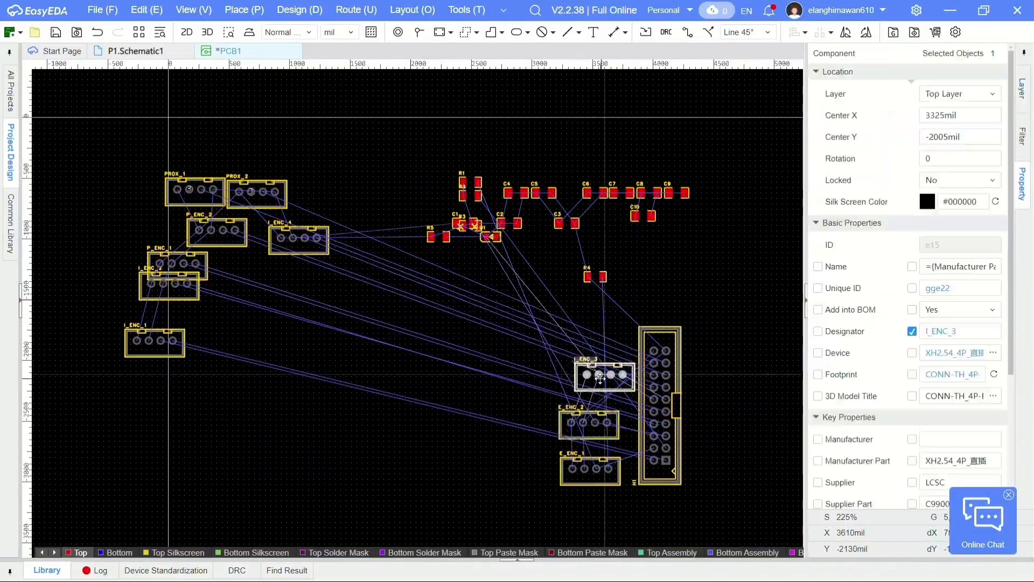
# - Stack connectors I_ENC_4 and I_ENC_3 above E_ENC_2 and E_ENC_1 in a column beside header H1
pyautogui.scroll(2, 360, 142)
pyautogui.moveTo(377, 237); pyautogui.dragTo(375, 226)
pyautogui.moveTo(435, 371); pyautogui.dragTo(357, 363)
pyautogui.scroll(-1, 358, 362)
pyautogui.moveTo(382, 286); pyautogui.dragTo(374, 284)
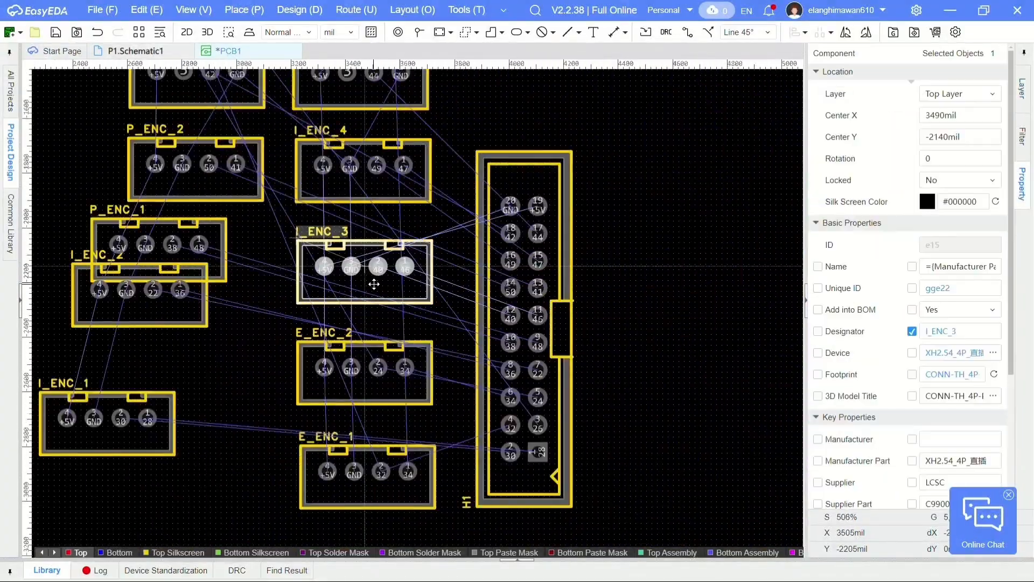
# - Arrange PROX_1, P_ENC_2, P_ENC_1, I_ENC_2 and I_ENC_1 in a second column and put PROX_2 atop the column nearest H1
pyautogui.moveTo(321, 407); pyautogui.dragTo(403, 456)
pyautogui.moveTo(344, 282); pyautogui.dragTo(392, 363)
pyautogui.moveTo(361, 240); pyautogui.dragTo(367, 311, button='right')
pyautogui.moveTo(366, 310); pyautogui.dragTo(397, 323)
pyautogui.moveTo(396, 216); pyautogui.dragTo(388, 217)
pyautogui.moveTo(470, 186); pyautogui.dragTo(503, 236, button='right')
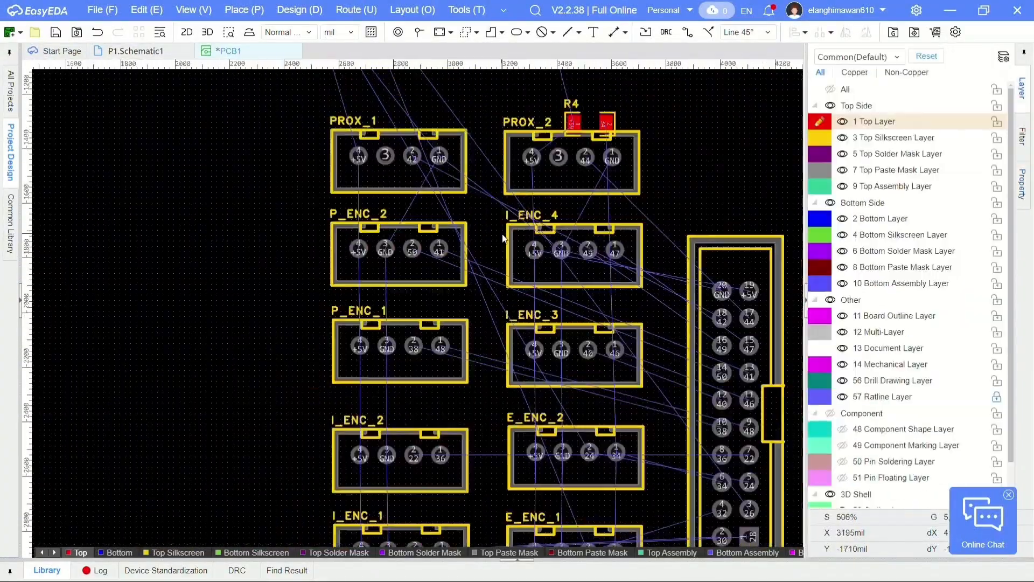
# - Even out the connector spacing and place resistor R5 and LED U1 above header H1
pyautogui.scroll(1, 503, 235)
pyautogui.moveTo(469, 312); pyautogui.dragTo(470, 307)
pyautogui.moveTo(481, 435); pyautogui.dragTo(476, 388, button='right')
pyautogui.scroll(-1, 476, 387)
pyautogui.moveTo(619, 135); pyautogui.dragTo(706, 392, button='right')
pyautogui.scroll(1, 604, 131)
pyautogui.moveTo(599, 105); pyautogui.dragTo(592, 164)
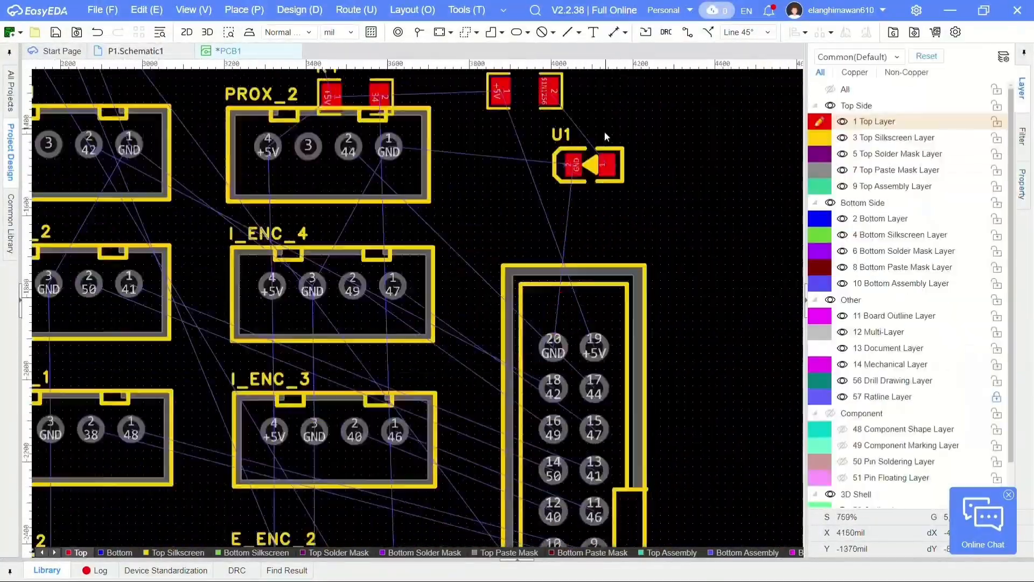
# - Swap I_ENC_1 and I_ENC_2 with E_ENC_1 and E_ENC_2, and place resistor R4 upright between the two E_ENC connectors
pyautogui.scroll(-2, 604, 131)
pyautogui.moveTo(351, 160); pyautogui.dragTo(260, 417)
pyautogui.scroll(3, 350, 311)
pyautogui.scroll(-2, 530, 355)
pyautogui.moveTo(470, 326); pyautogui.dragTo(439, 326)
pyautogui.press('space')
pyautogui.scroll(-1, 502, 369)
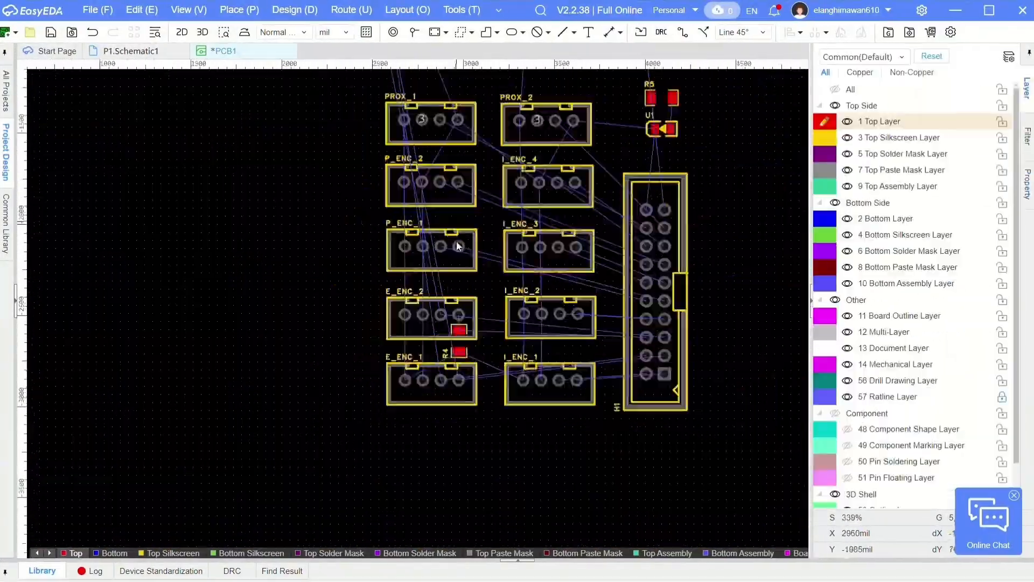
# - Place resistor R3 beside R4 below E_ENC_2, and capacitors C2 and C3 at the upper edges of PROX_1 and PROX_2
pyautogui.scroll(3, 458, 162)
pyautogui.moveTo(458, 226); pyautogui.dragTo(462, 357)
pyautogui.scroll(-1, 430, 279)
pyautogui.moveTo(647, 124); pyautogui.dragTo(678, 324)
pyautogui.scroll(-2, 677, 323)
pyautogui.moveTo(522, 250); pyautogui.dragTo(497, 531)
pyautogui.moveTo(273, 221); pyautogui.dragTo(406, 277)
pyautogui.scroll(-1, 406, 277)
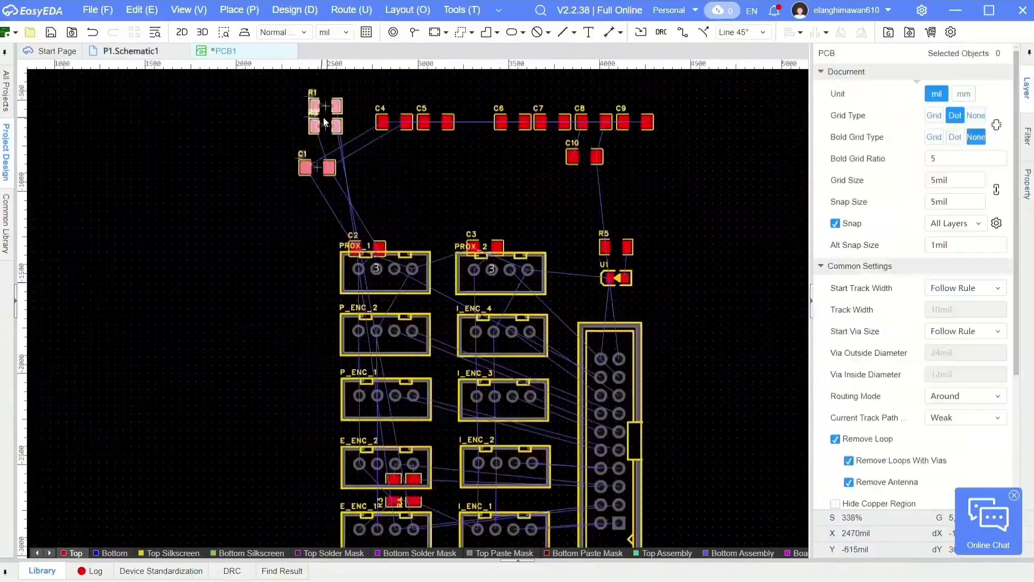
# - Move resistors R1 and R2 and capacitor C1 to connector E_ENC_1, and align R3 beside R4
pyautogui.moveTo(323, 118); pyautogui.dragTo(285, 500)
pyautogui.scroll(3, 334, 533)
pyautogui.moveTo(169, 315); pyautogui.dragTo(596, 452)
pyautogui.moveTo(170, 244); pyautogui.dragTo(535, 438)
pyautogui.moveTo(149, 448); pyautogui.dragTo(457, 289)
pyautogui.scroll(-2, 425, 321)
pyautogui.scroll(3, 457, 284)
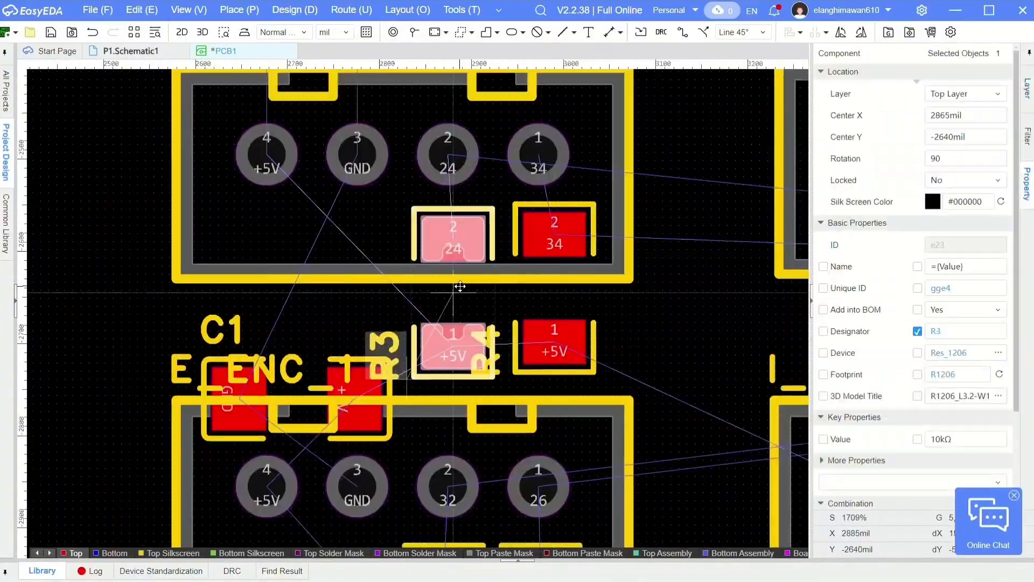
# - Place capacitor C4 over the upper edge of E_ENC_2 and C6 over the upper edge of P_ENC_1
pyautogui.scroll(-3, 342, 421)
pyautogui.scroll(-1, 323, 377)
pyautogui.moveTo(269, 485); pyautogui.dragTo(340, 376)
pyautogui.scroll(4, 340, 376)
pyautogui.scroll(-5, 340, 376)
pyautogui.moveTo(355, 282); pyautogui.dragTo(461, 298)
pyautogui.scroll(-2, 461, 298)
pyautogui.moveTo(276, 291); pyautogui.dragTo(434, 347)
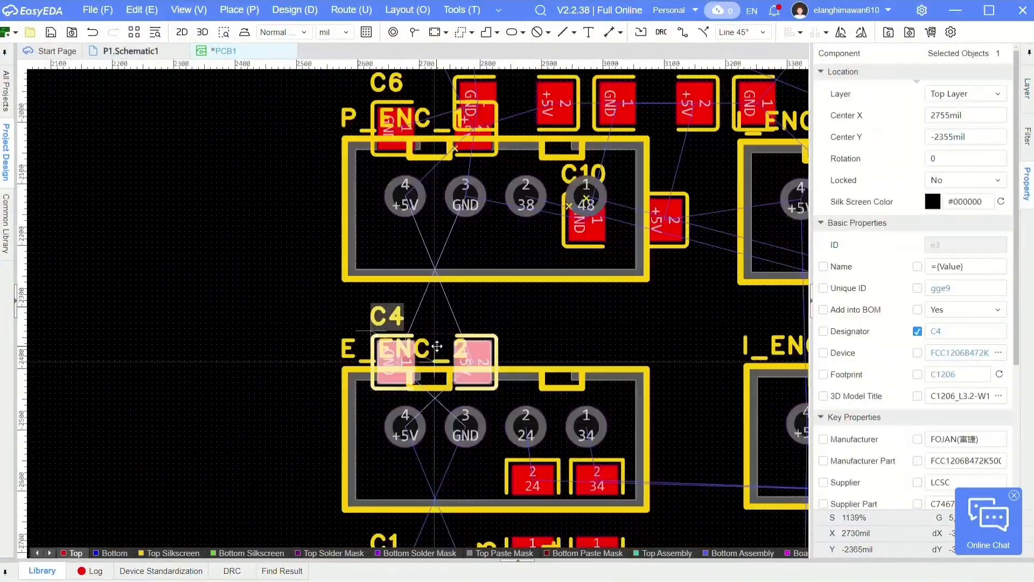
# - Place the remaining capacitors over the upper edges of P_ENC_2 and the four I_ENC connectors, one per connector
pyautogui.scroll(-3, 434, 347)
pyautogui.moveTo(541, 273); pyautogui.dragTo(415, 283)
pyautogui.moveTo(431, 328); pyautogui.dragTo(545, 344)
pyautogui.moveTo(332, 328); pyautogui.dragTo(554, 485)
pyautogui.scroll(-3, 553, 486)
pyautogui.scroll(4, 616, 300)
# - Line up resistor R5 and LED U1 above header H1 and rotate R5 by 180 degrees
pyautogui.moveTo(577, 110); pyautogui.dragTo(545, 208)
pyautogui.moveTo(561, 276); pyautogui.dragTo(513, 298)
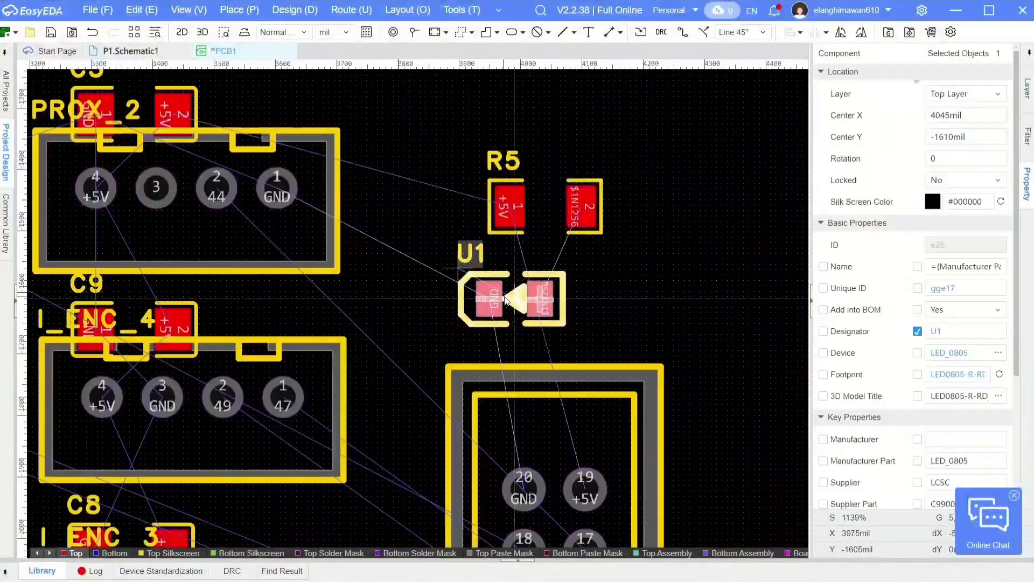
pyautogui.press('space')
pyautogui.press('space')
pyautogui.scroll(-3, 601, 296)
pyautogui.scroll(3, 477, 245)
# - Rename capacitor C3 at PROX_2 as 100nF and flip it to the opposite side of the board
pyautogui.click(476, 245)
pyautogui.doubleClick(406, 206)
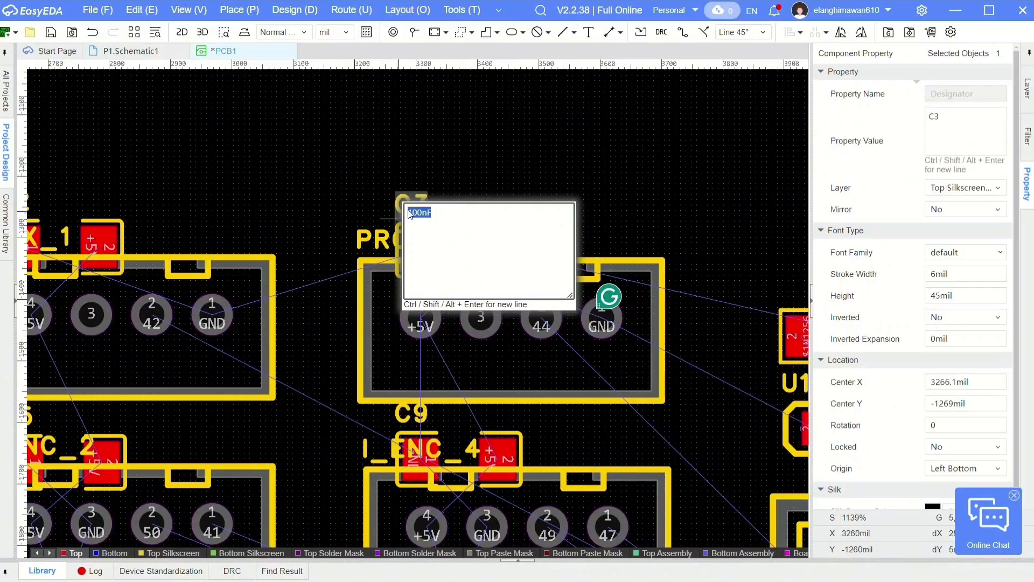
pyautogui.click(467, 193)
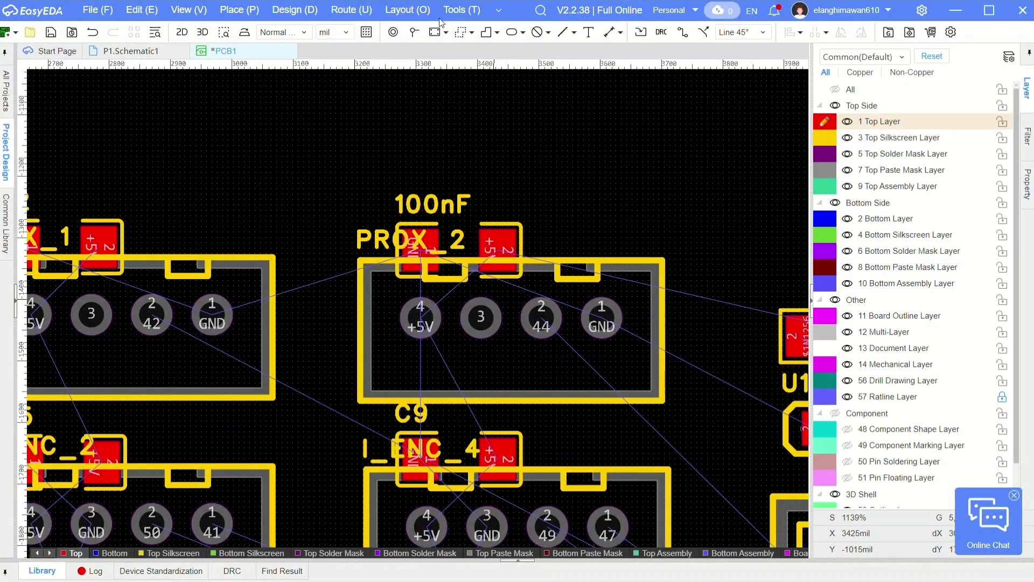
pyautogui.click(476, 242)
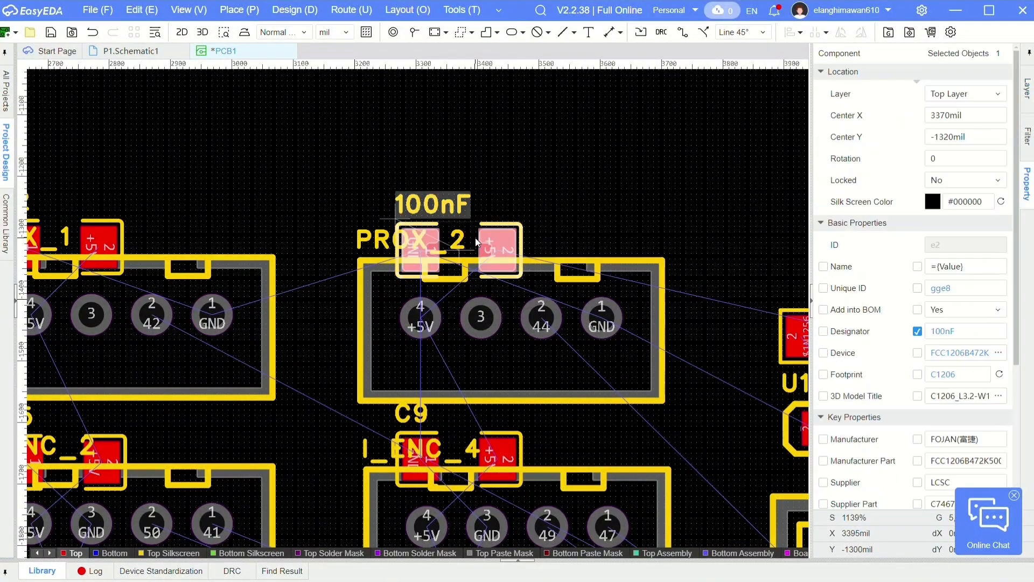
pyautogui.rightClick(478, 246)
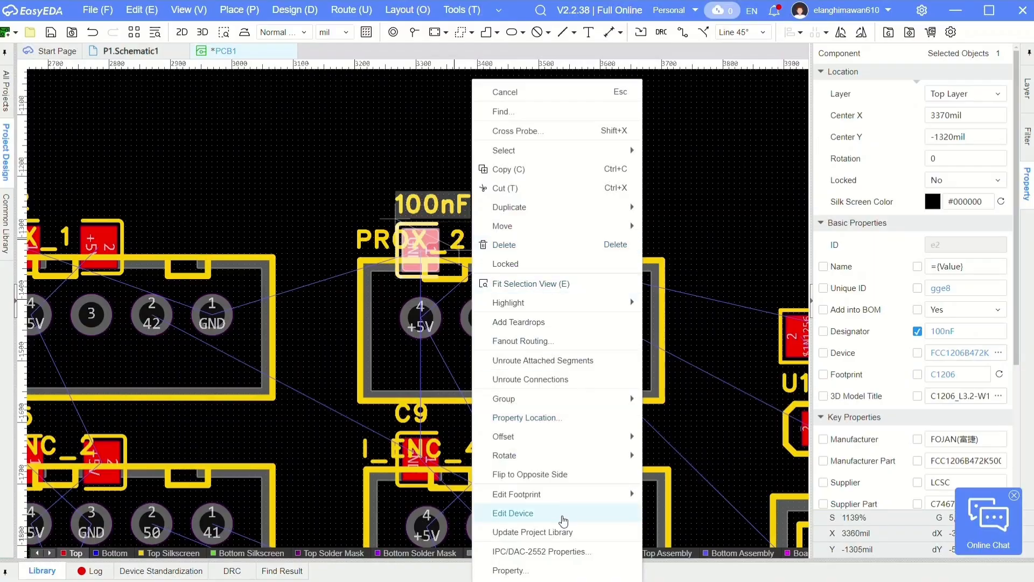
pyautogui.click(563, 477)
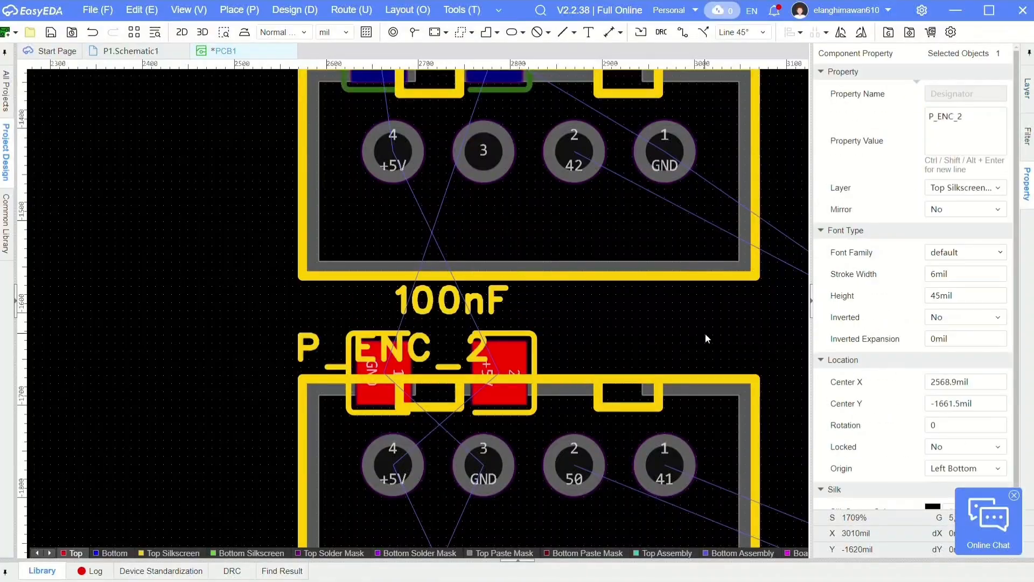
# - Rename the capacitors at P_ENC_2, I_ENC_4 and the connectors below them as 100nF and flip them to the opposite side
pyautogui.rightClick(453, 372)
pyautogui.click(494, 533)
pyautogui.scroll(-2, 485, 365)
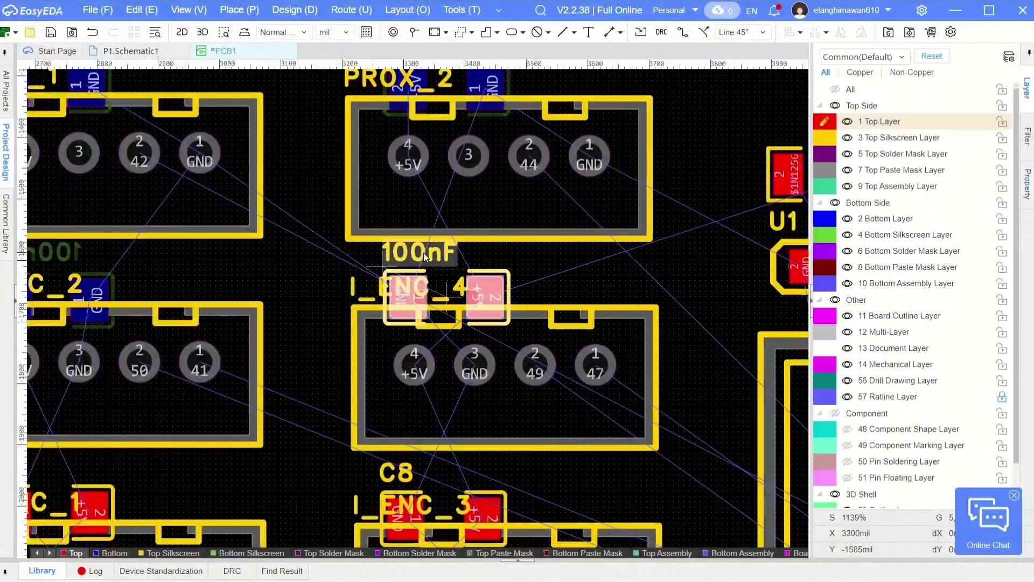
pyautogui.rightClick(452, 286)
pyautogui.doubleClick(454, 275)
pyautogui.write('100nF')
pyautogui.press('Return')
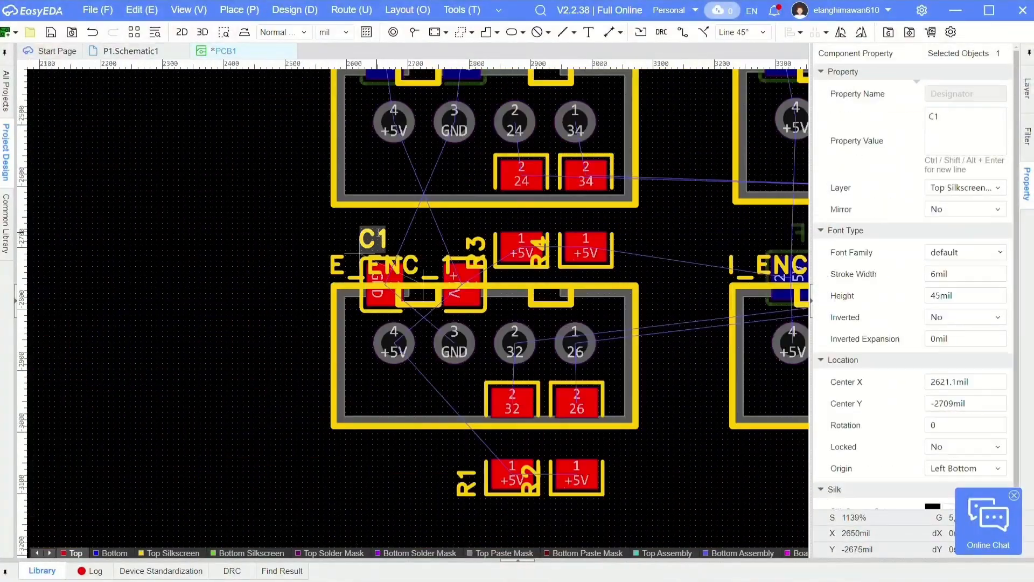
# - Flip the I_ENC_1 and E_ENC_1 capacitors and resistors R1 to R4 to the opposite side, labelling both capacitors 100nF
pyautogui.rightClick(434, 76)
pyautogui.doubleClick(293, 162)
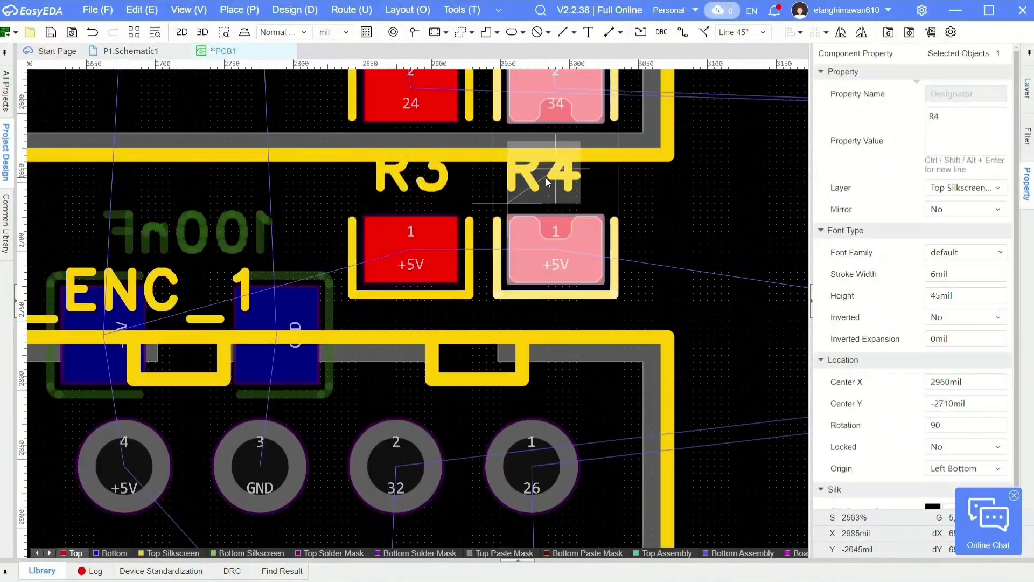
pyautogui.click(495, 291)
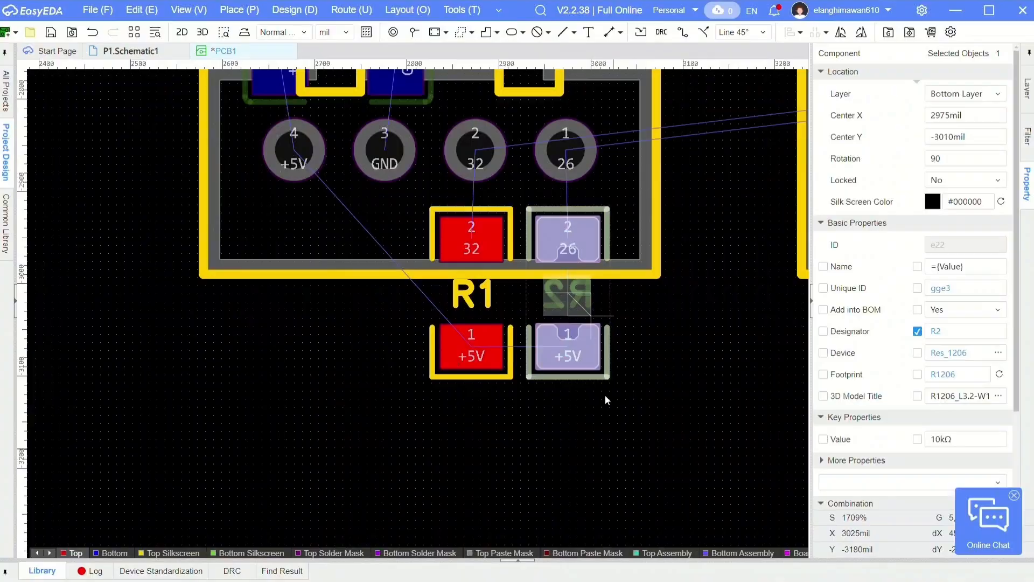
pyautogui.rightClick(478, 83)
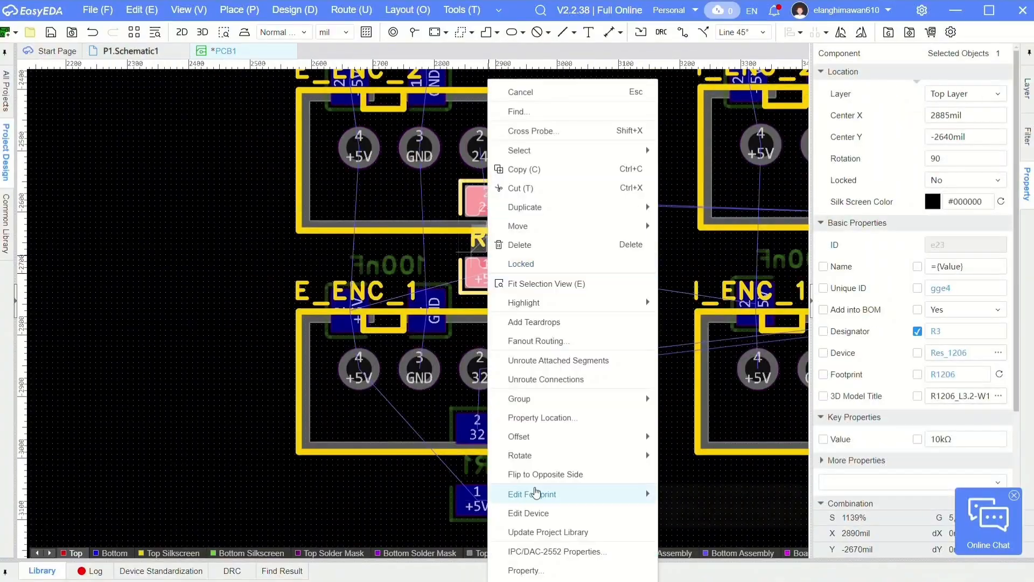
pyautogui.click(551, 274)
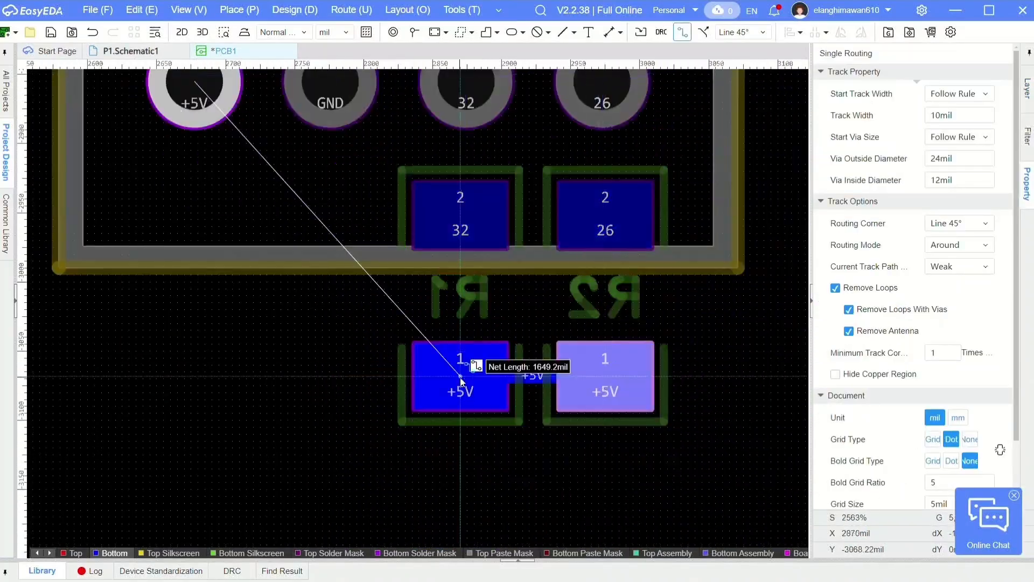
# - Route the +5V and GND tracks on the bottom layer between the connectors, capacitors, resistors R1 to R4 and header H1
pyautogui.click(672, 235)
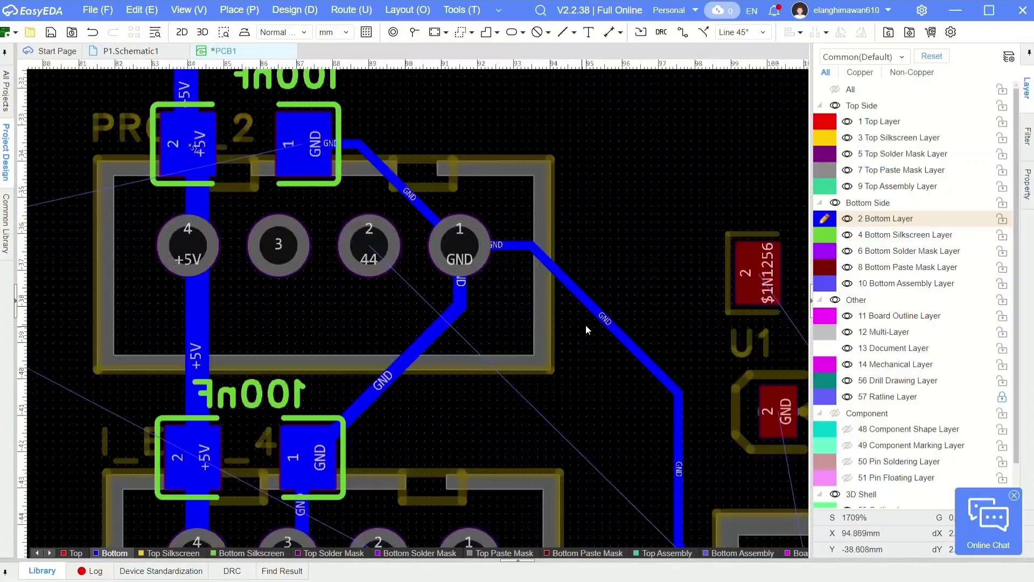
pyautogui.scroll(-4, 550, 179)
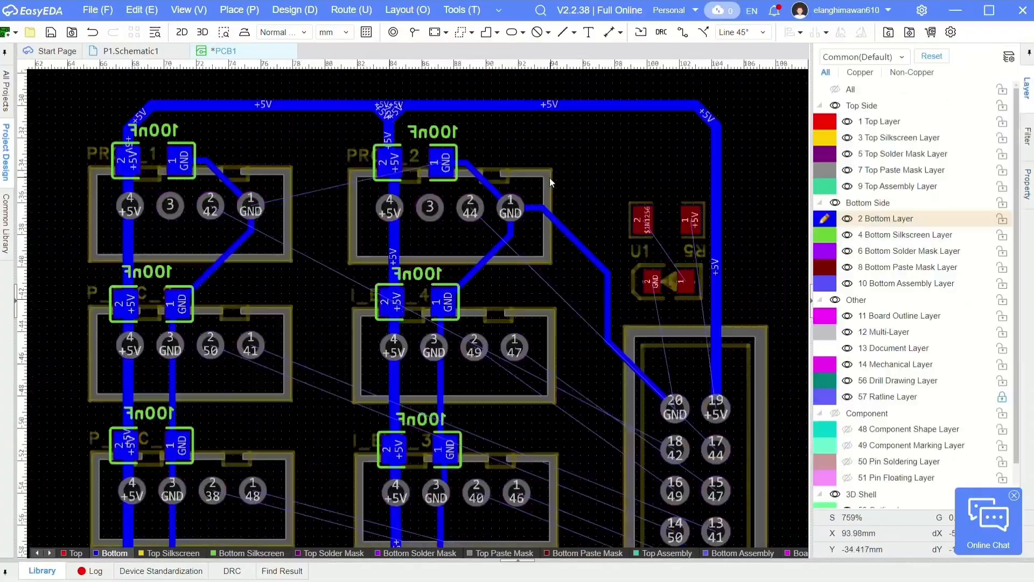
pyautogui.moveTo(498, 234); pyautogui.dragTo(524, 134, button='right')
pyautogui.scroll(1, 476, 181)
pyautogui.moveTo(477, 180); pyautogui.dragTo(394, 304, button='right')
pyautogui.scroll(-1, 394, 308)
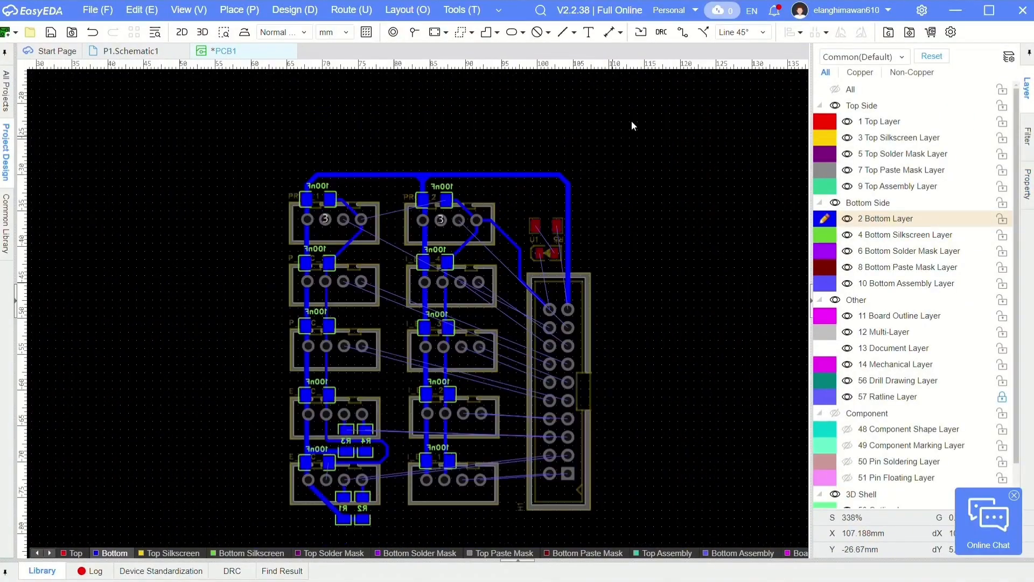
# - Draw a rectangular line outline about 52.2 by 62.4 mm on the bottom layer around all the components
pyautogui.click(239, 11)
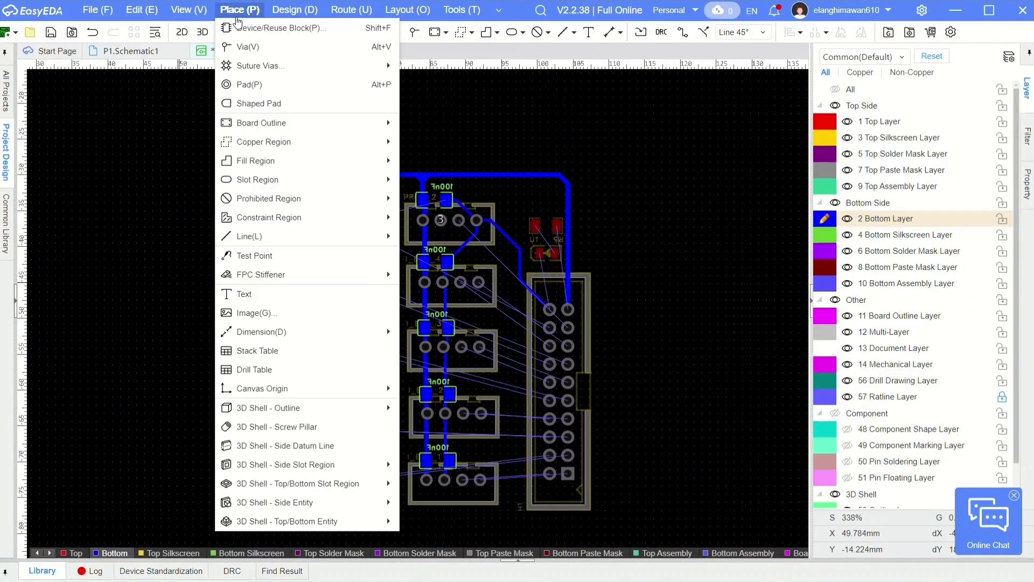
pyautogui.moveTo(297, 187)
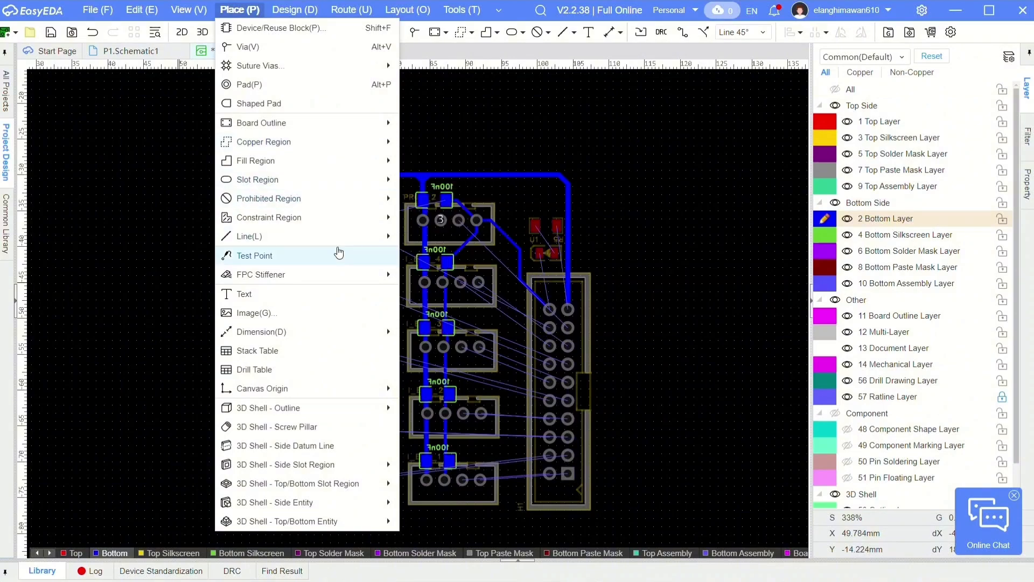
pyautogui.moveTo(377, 240)
pyautogui.click(442, 333)
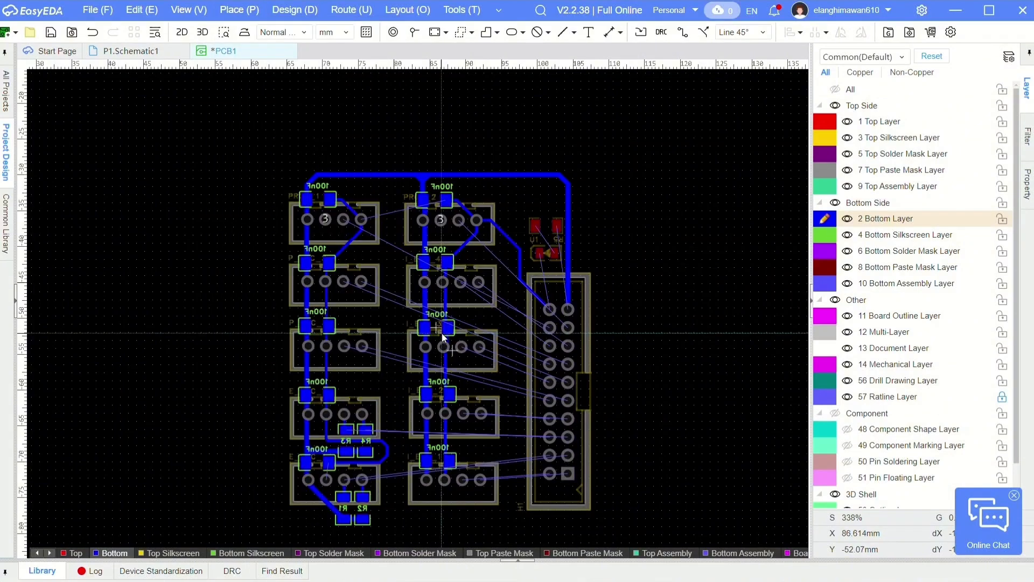
pyautogui.click(253, 118)
pyautogui.moveTo(538, 417); pyautogui.dragTo(535, 283, button='right')
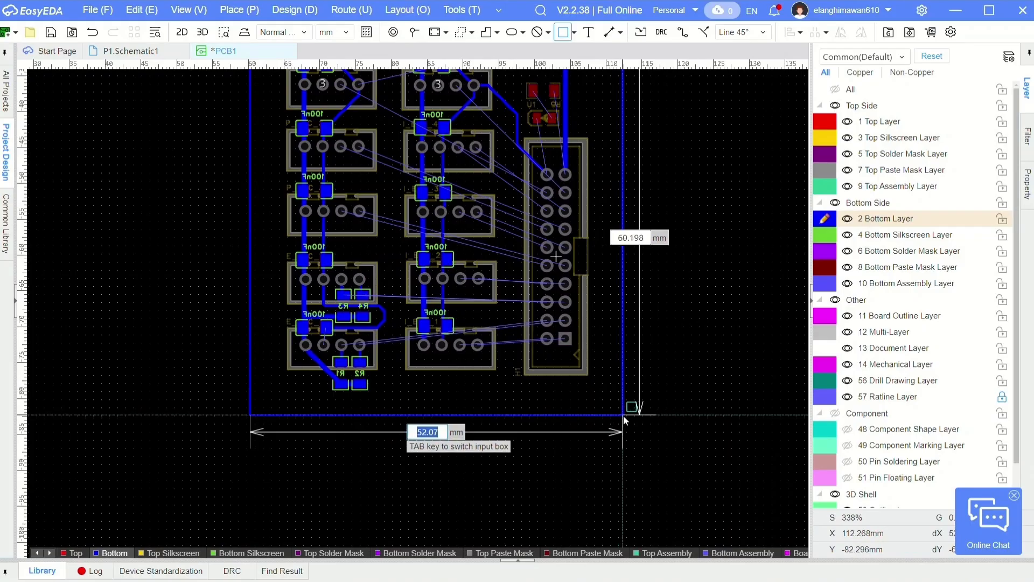
pyautogui.scroll(-4, 622, 415)
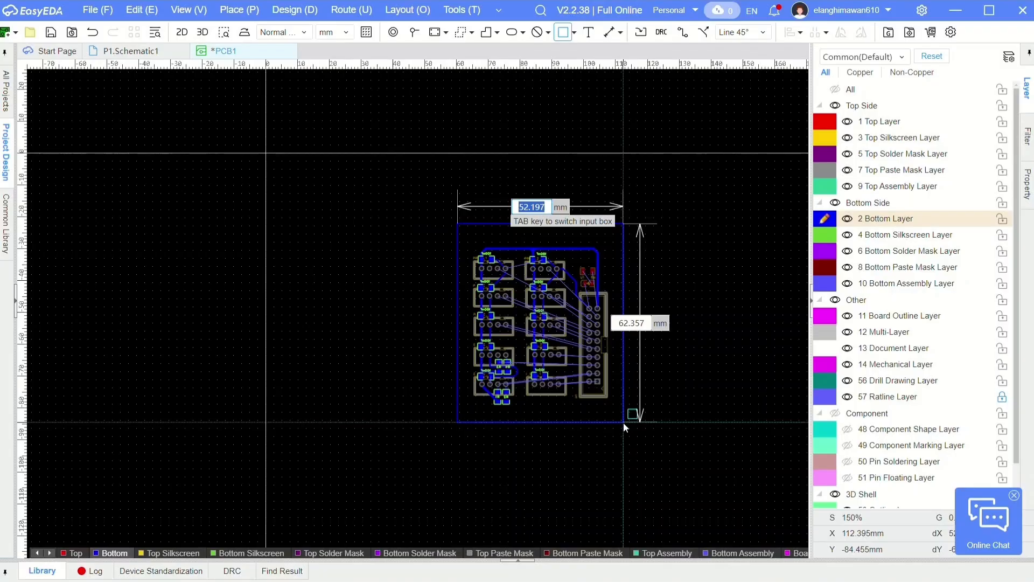
pyautogui.click(623, 422)
pyautogui.rightClick(495, 182)
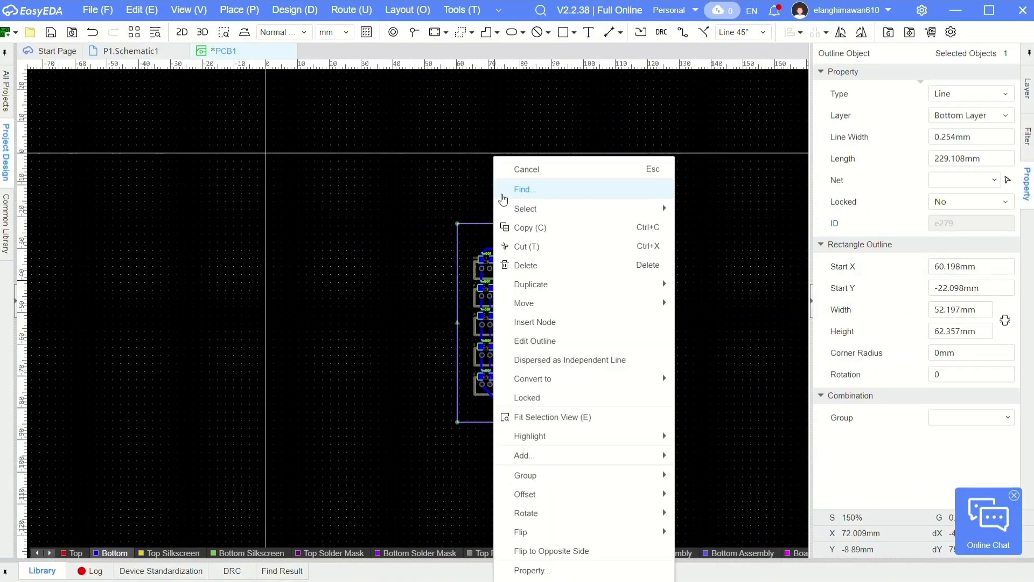
pyautogui.press('Escape')
# - Place a rectangular copper region on the bottom layer over the drawn outline, with net GND and fill style Grid 45°
pyautogui.scroll(4, 535, 217)
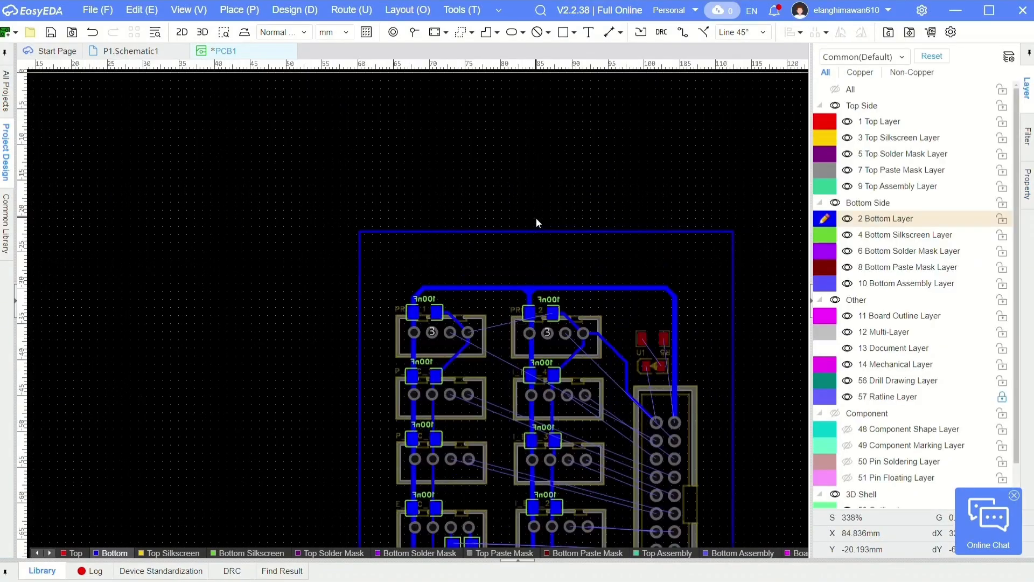
pyautogui.scroll(2, 635, 317)
pyautogui.moveTo(635, 316); pyautogui.dragTo(558, 248, button='right')
pyautogui.scroll(-2, 517, 275)
pyautogui.moveTo(517, 275); pyautogui.dragTo(558, 236, button='right')
pyautogui.click(250, 11)
pyautogui.moveTo(278, 11)
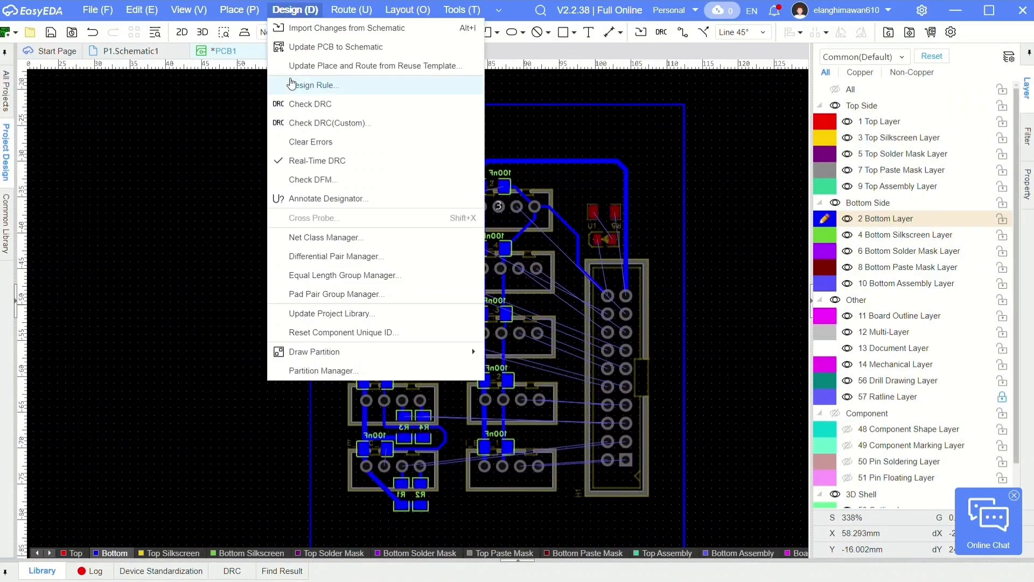
pyautogui.moveTo(242, 11)
pyautogui.moveTo(302, 151)
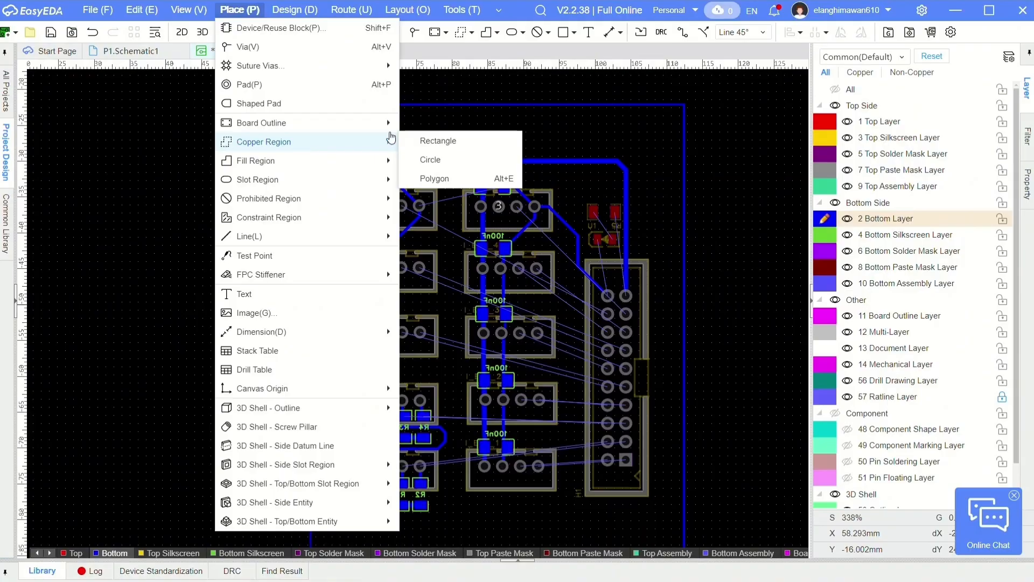
pyautogui.click(414, 146)
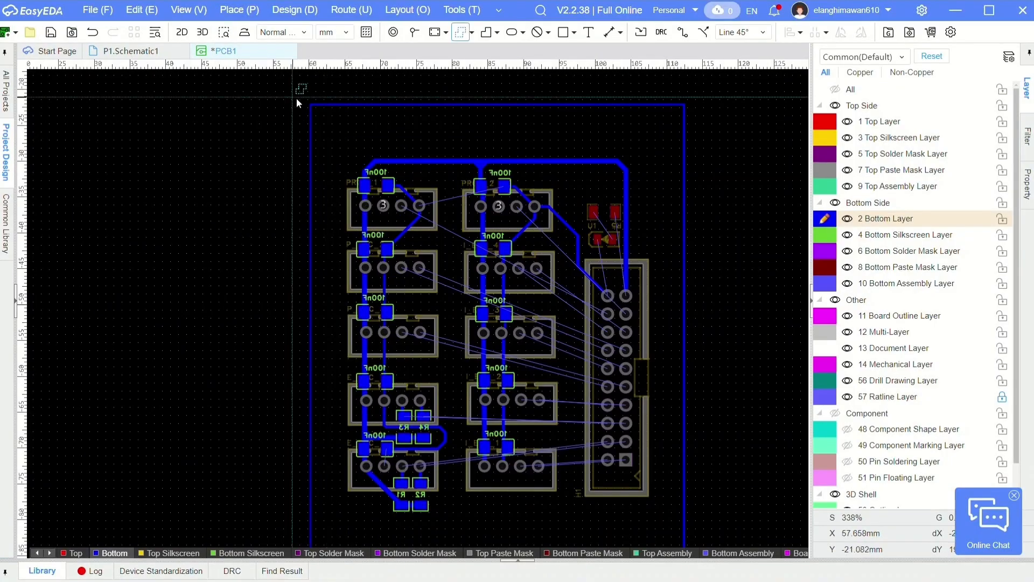
pyautogui.click(312, 104)
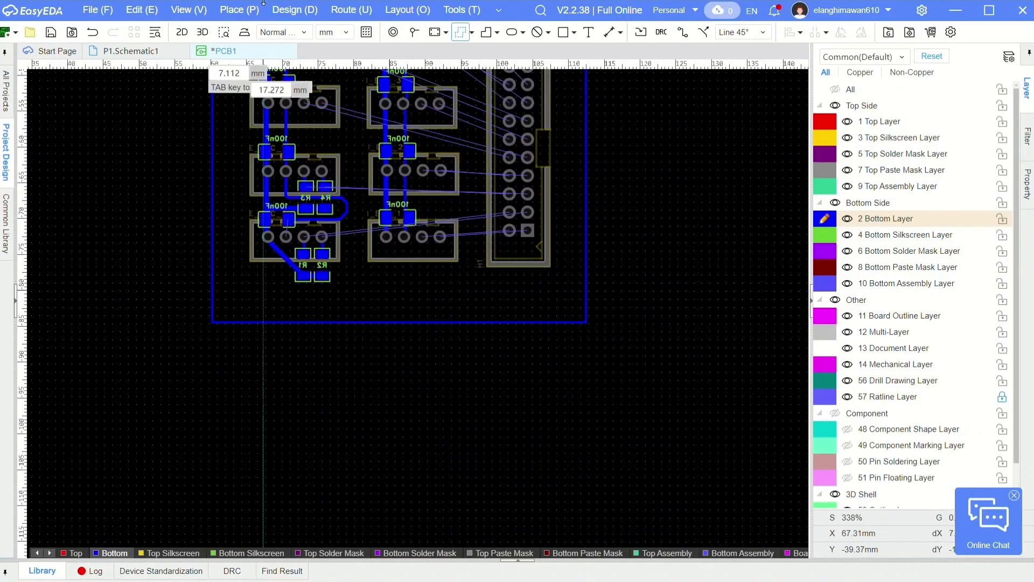
pyautogui.click(587, 322)
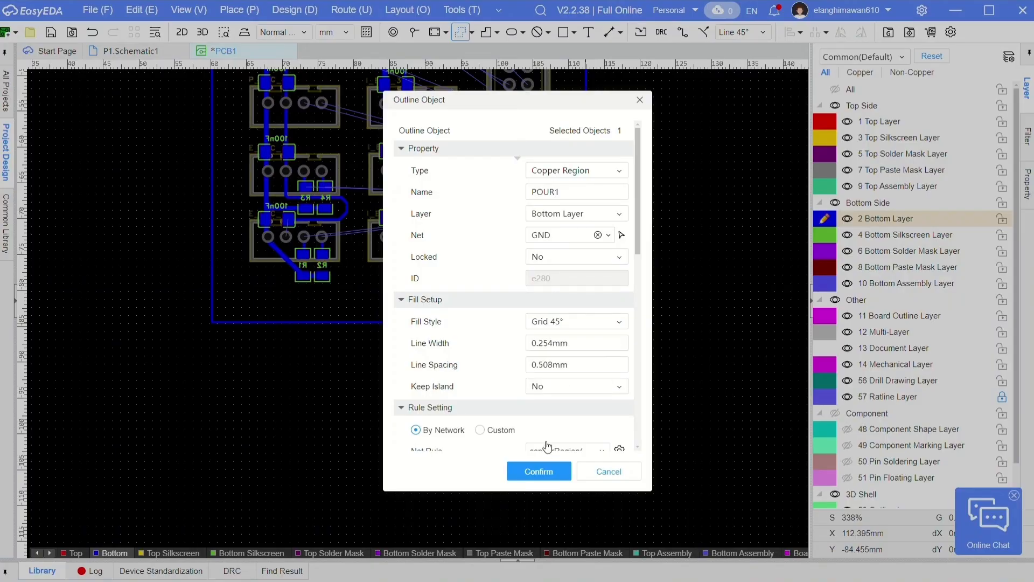
pyautogui.click(539, 471)
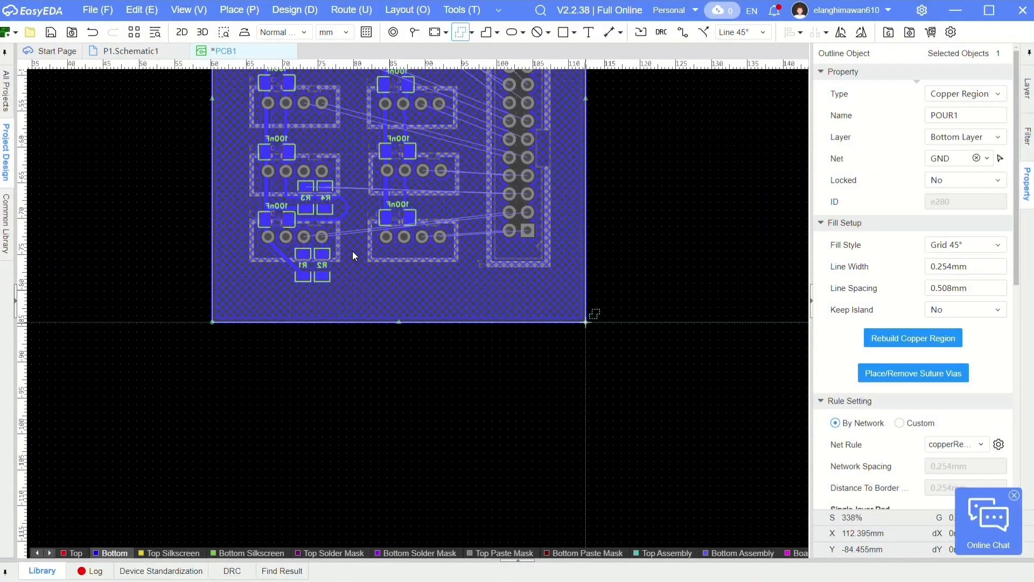
pyautogui.moveTo(353, 251); pyautogui.dragTo(415, 383, button='right')
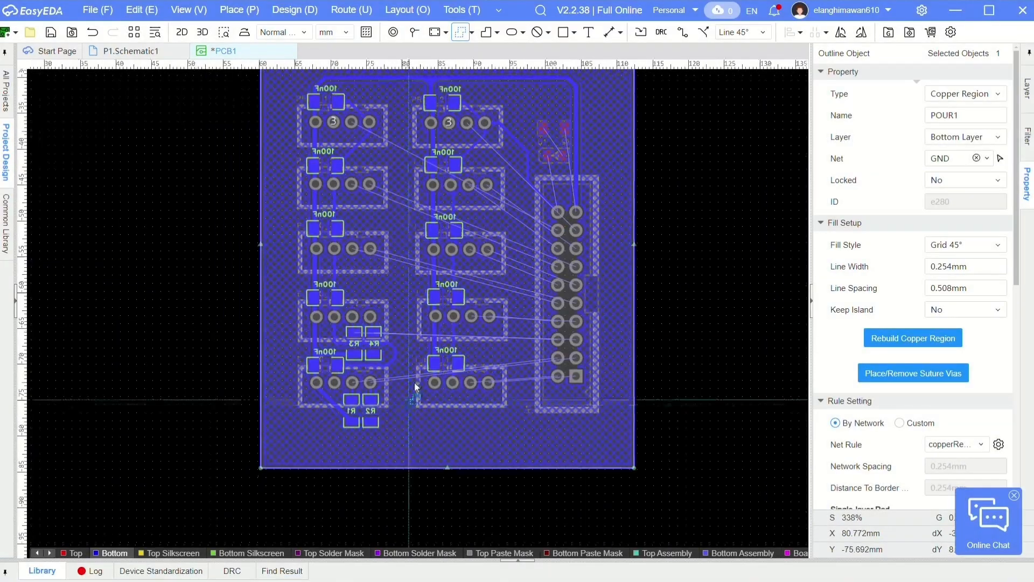
pyautogui.rightClick(654, 201)
pyautogui.click(655, 201)
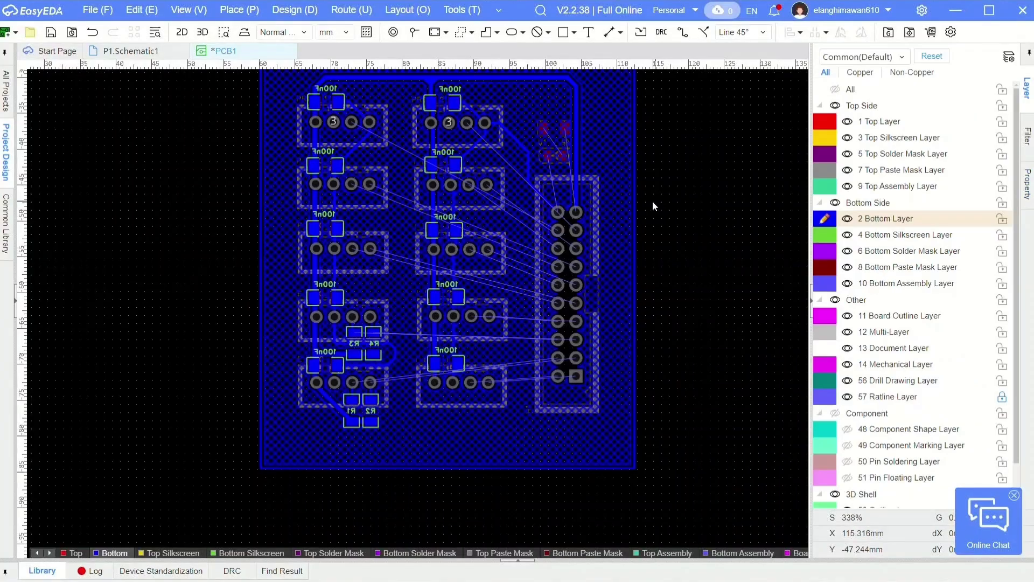
# - Examine the bottom copper fill around the connector pads, capacitors, resistors and power tracks across the whole board
pyautogui.moveTo(444, 200); pyautogui.dragTo(474, 326, button='right')
pyautogui.scroll(4, 426, 240)
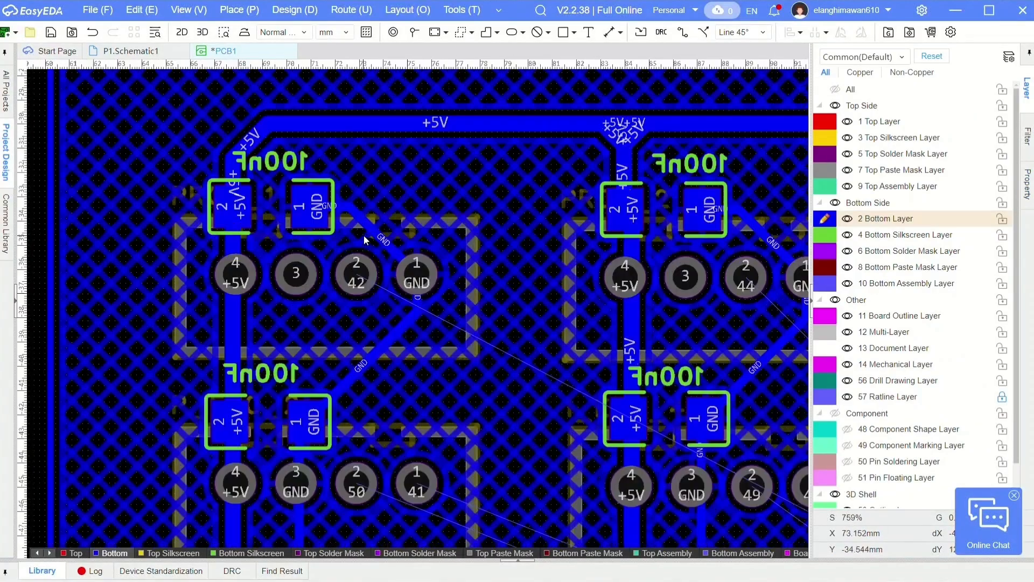
pyautogui.moveTo(587, 474); pyautogui.dragTo(474, 63, button='right')
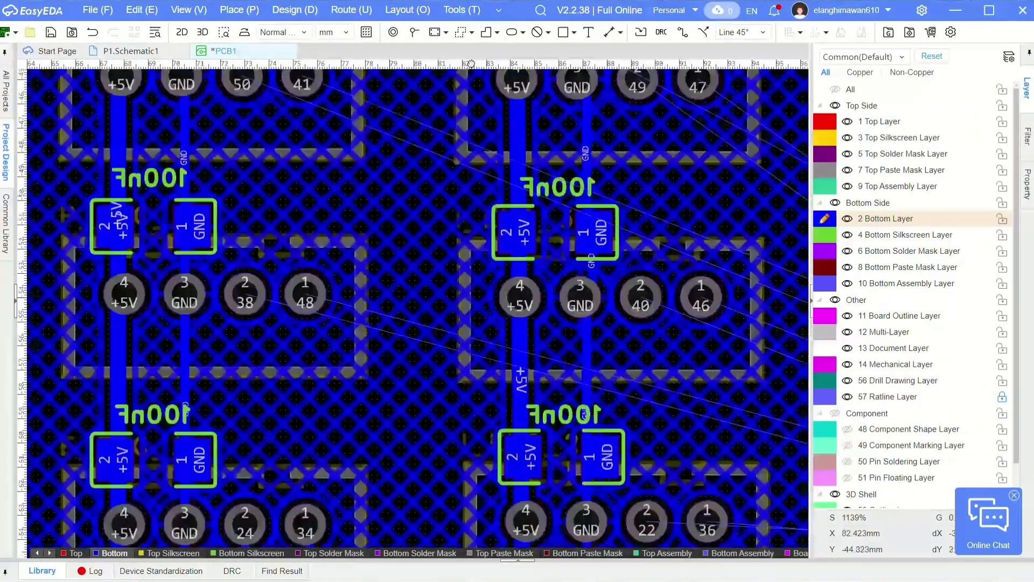
pyautogui.scroll(-1, 473, 160)
pyautogui.moveTo(474, 163); pyautogui.dragTo(477, 33, button='right')
pyautogui.moveTo(501, 259); pyautogui.dragTo(489, 208, button='right')
pyautogui.scroll(-1, 489, 208)
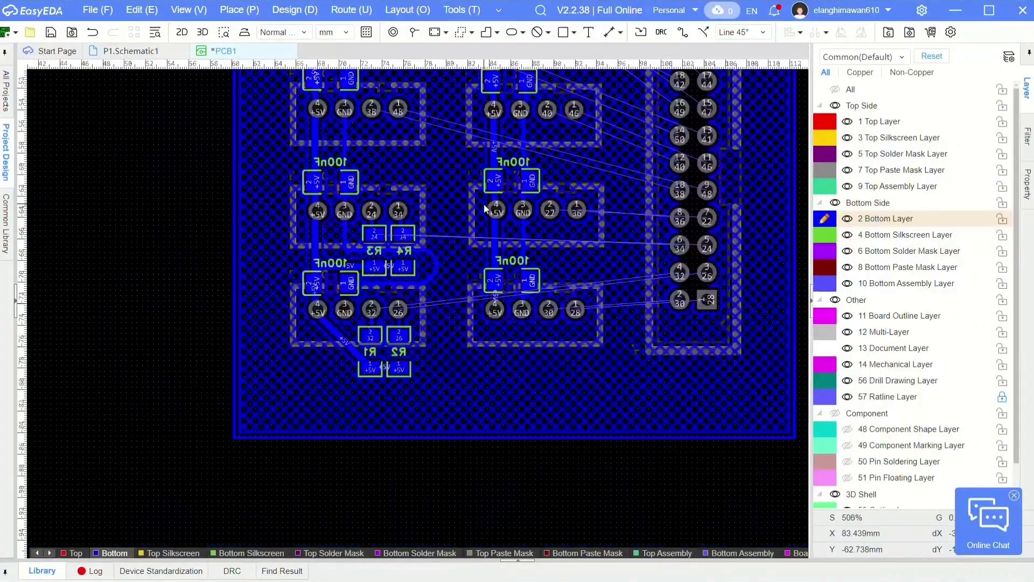
pyautogui.moveTo(492, 146); pyautogui.dragTo(413, 330, button='right')
pyautogui.scroll(1, 414, 330)
pyautogui.scroll(-2, 414, 331)
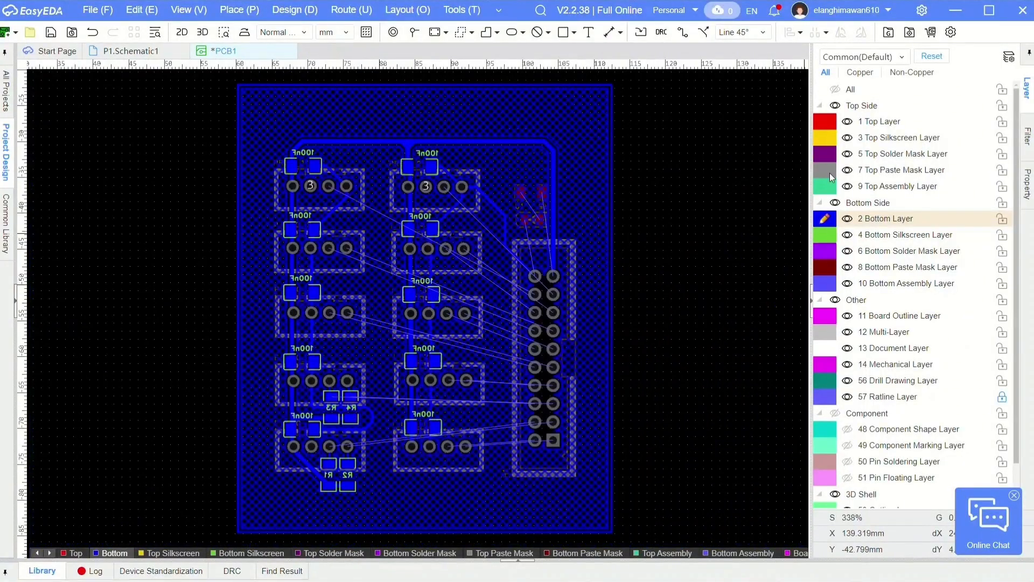
# - Make the top layer active and reposition resistor R5 and diode U1 one above the other over header H1
pyautogui.click(823, 126)
pyautogui.scroll(3, 528, 181)
pyautogui.moveTo(538, 218); pyautogui.dragTo(515, 220)
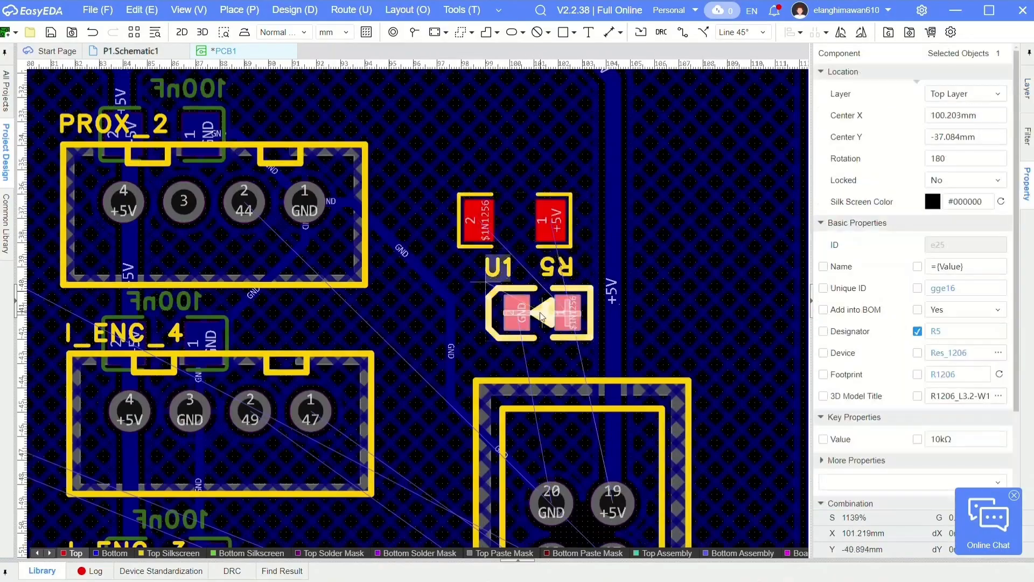
pyautogui.moveTo(542, 310); pyautogui.dragTo(531, 316)
pyautogui.moveTo(493, 219); pyautogui.dragTo(501, 157)
pyautogui.moveTo(524, 320); pyautogui.dragTo(514, 250)
# - Place the U1 designator beside the diode and rename it IDC, and rename the R5 designator as 220
pyautogui.moveTo(480, 199); pyautogui.dragTo(595, 246)
pyautogui.doubleClick(595, 246)
pyautogui.write('IDC')
pyautogui.press('Return')
pyautogui.doubleClick(557, 205)
pyautogui.write('220')
# - Rename the designators of resistors R3, R4, R1 and R2 as 10K
pyautogui.press('Return')
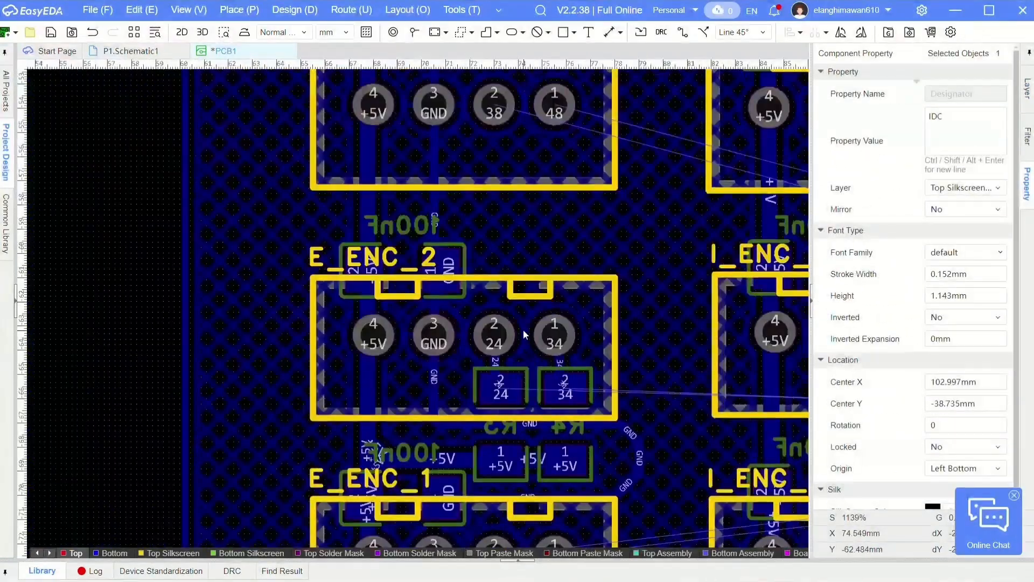
pyautogui.moveTo(523, 329); pyautogui.dragTo(571, 139, button='right')
pyautogui.doubleClick(559, 219)
pyautogui.write('10K')
pyautogui.press('Return')
pyautogui.doubleClick(618, 214)
pyautogui.write('10K')
pyautogui.press('Return')
pyautogui.doubleClick(543, 444)
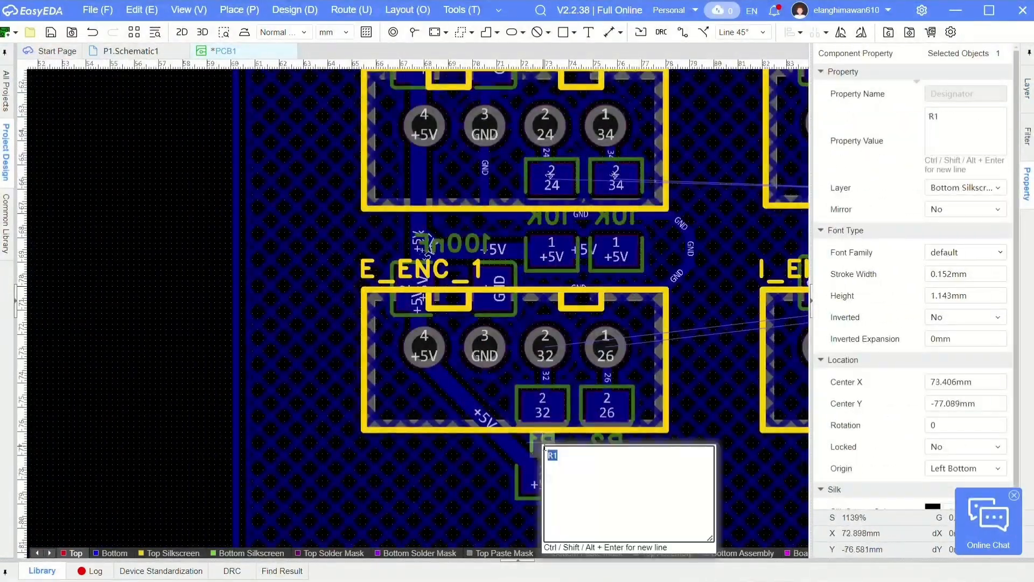
pyautogui.write('10K')
pyautogui.press('Return')
pyautogui.doubleClick(603, 438)
# - Route the 220 resistor's +5V pad through a via to the main +5V track on the bottom layer
pyautogui.scroll(2, 557, 317)
pyautogui.hotkey('alt', 'w')
pyautogui.click(550, 271)
pyautogui.press('v')
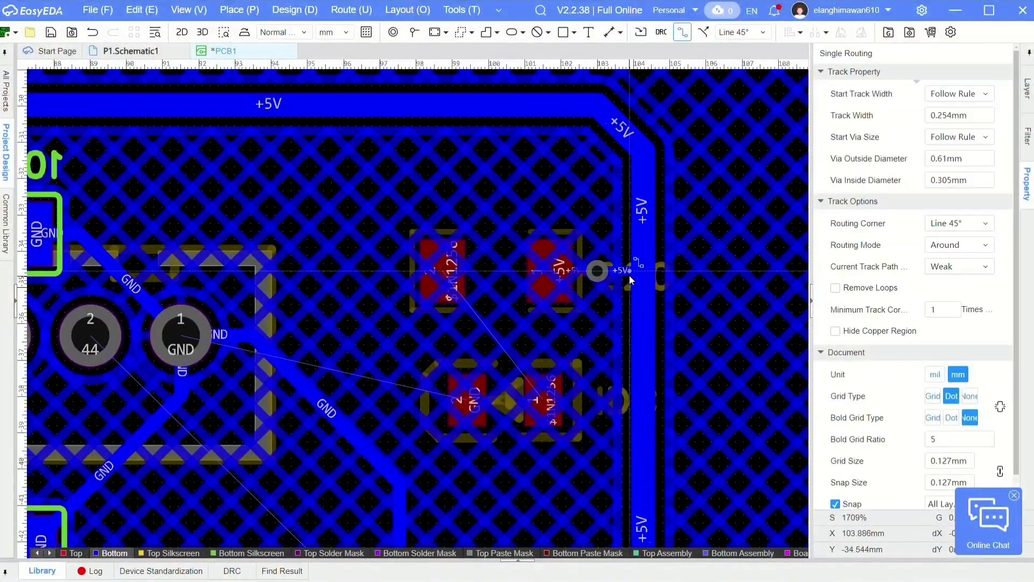
pyautogui.click(644, 271)
pyautogui.rightClick(643, 270)
# - Thicken the resistor's bottom-layer +5V connection where it joins the main track, and set its top-layer segment to 0.661 mm wide
pyautogui.click(625, 270)
pyautogui.click(979, 118)
pyautogui.click(643, 232)
pyautogui.click(990, 117)
pyautogui.click(631, 271)
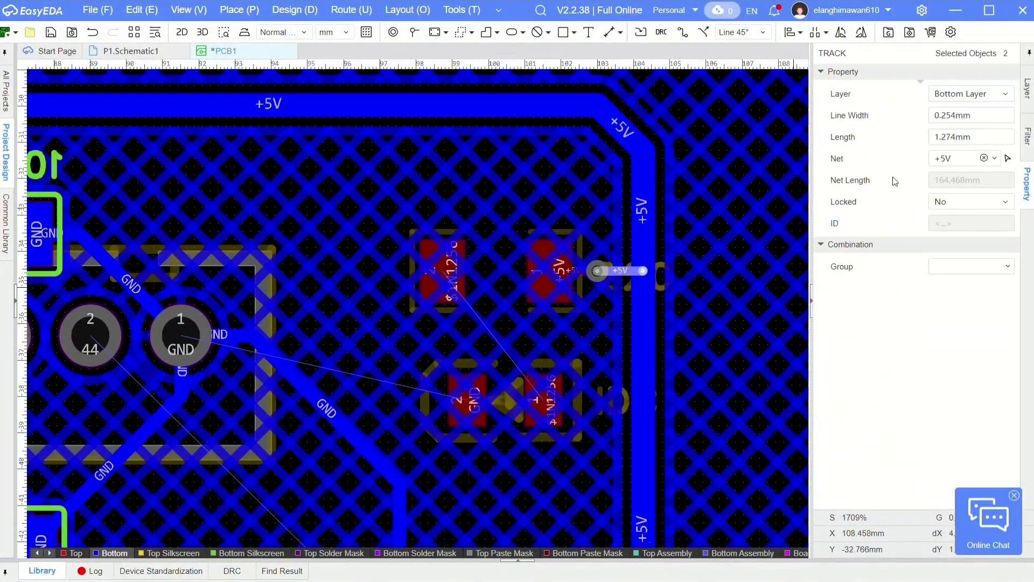
pyautogui.press('Delete')
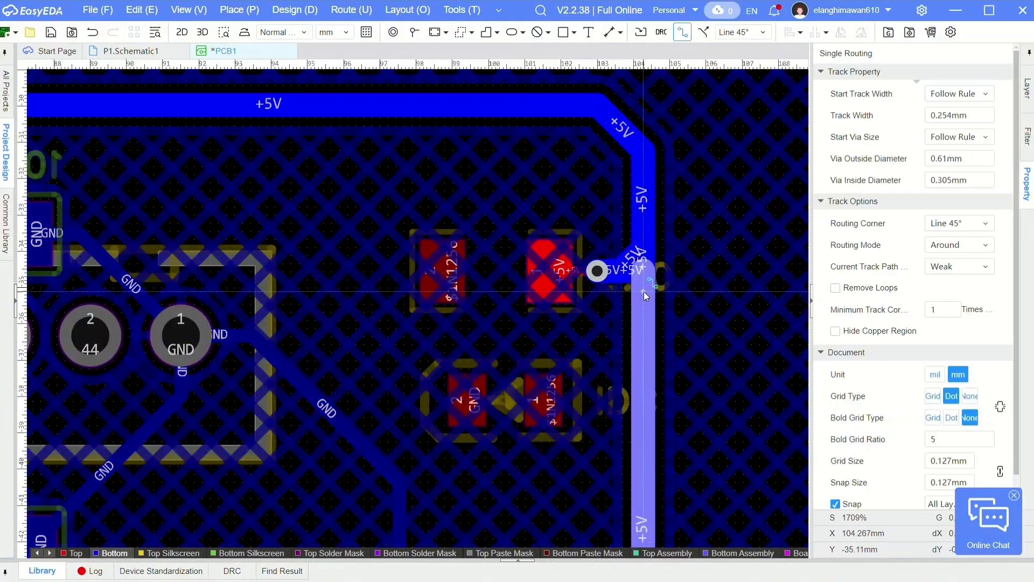
pyautogui.press('t')
pyautogui.click(576, 271)
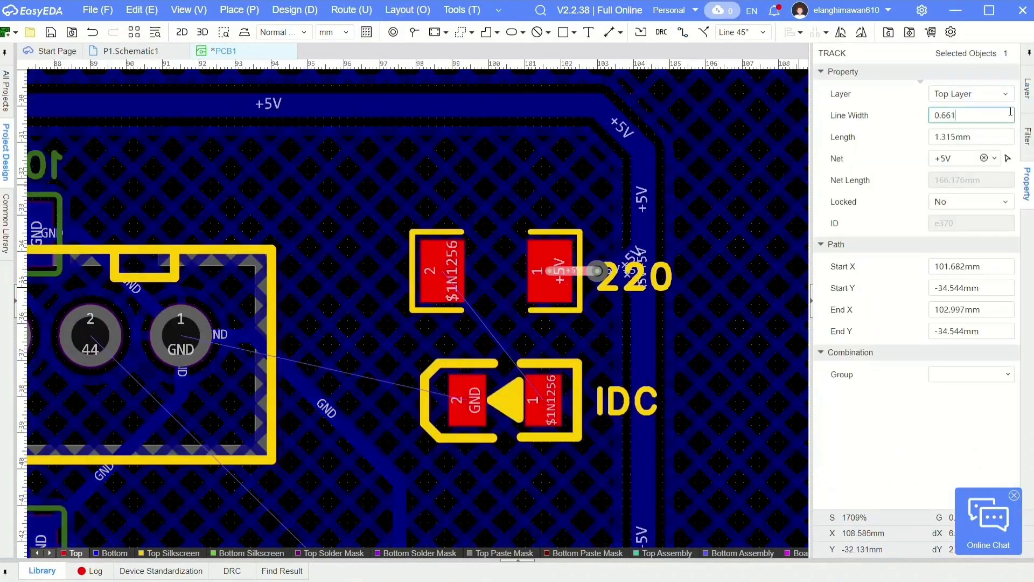
pyautogui.click(738, 253)
# - Route a top-layer track from pad 1 of the IDC diode to pad 2 of the 220 resistor
pyautogui.hotkey('alt', 'w')
pyautogui.click(541, 382)
pyautogui.click(443, 270)
pyautogui.rightClick(434, 278)
# - Check the width of the existing GND track and set the diode-to-resistor track's width to 0.4 mm
pyautogui.moveTo(329, 421); pyautogui.dragTo(437, 328, button='right')
pyautogui.scroll(-1, 436, 327)
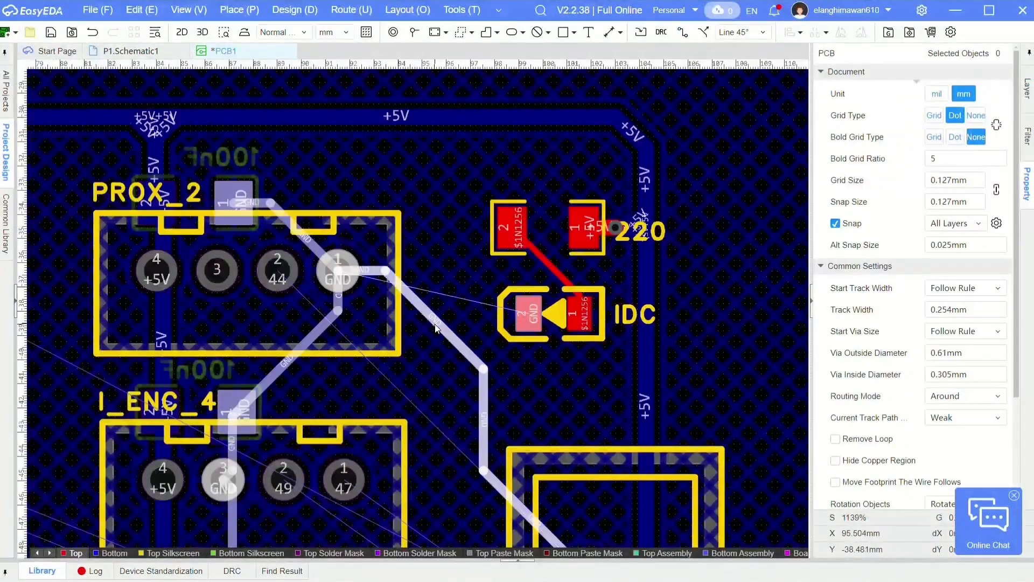
pyautogui.click(435, 329)
pyautogui.click(975, 117)
pyautogui.scroll(2, 541, 276)
pyautogui.click(559, 257)
pyautogui.click(956, 117)
pyautogui.write('0.4')
pyautogui.click(679, 262)
# - Route the IDC diode's GND pad on the top layer through a via to the bottom-layer GND track beside PROX_2
pyautogui.click(601, 300)
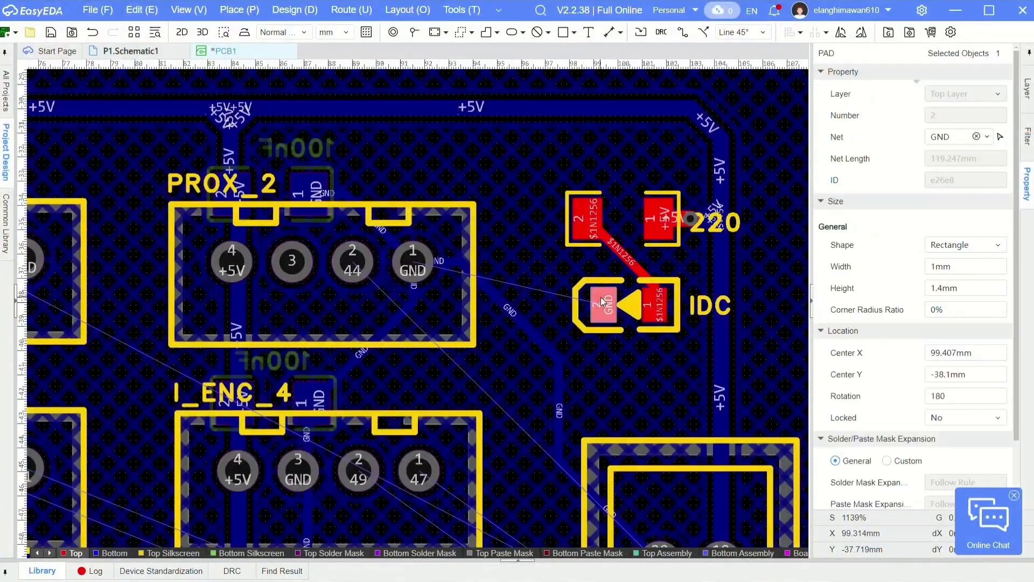
pyautogui.press('w')
pyautogui.scroll(1, 589, 295)
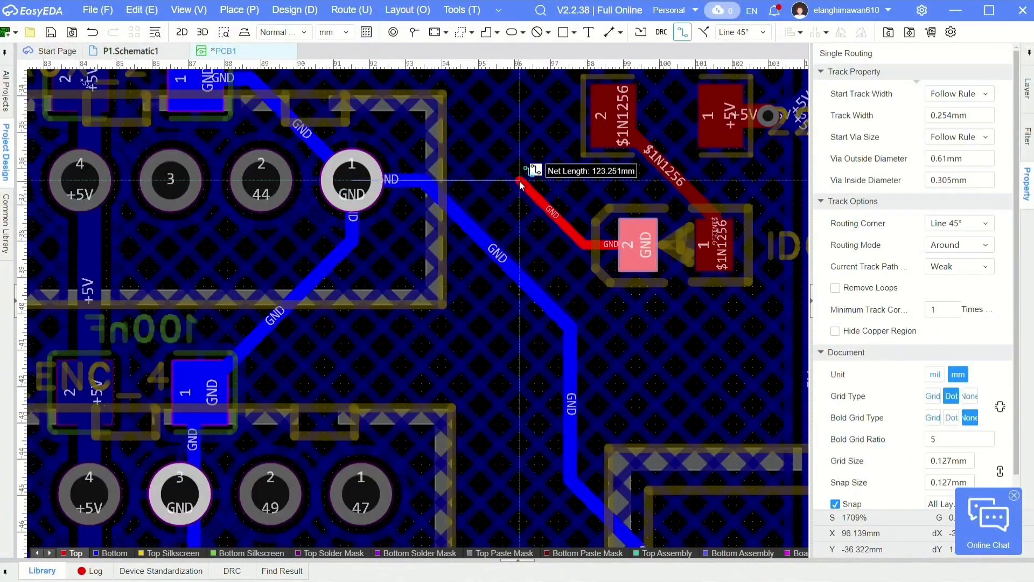
pyautogui.press('b')
pyautogui.scroll(3, 404, 176)
pyautogui.click(237, 184)
pyautogui.scroll(-2, 377, 259)
pyautogui.rightClick(474, 228)
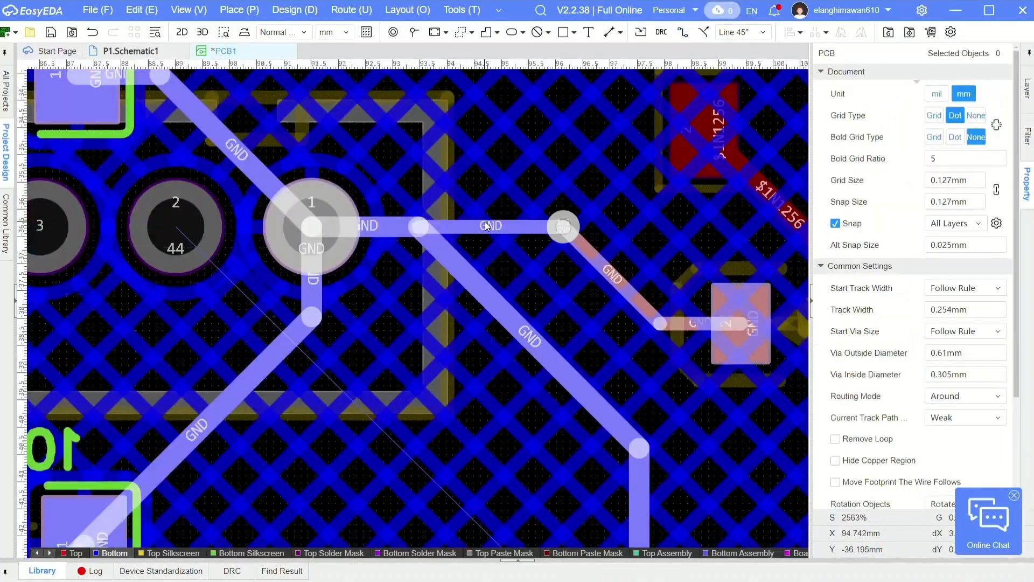
# - Set the bottom-layer and top-layer segments of the diode's GND connection to 0.381 mm wide
pyautogui.click(486, 225)
pyautogui.click(977, 117)
pyautogui.write('0.4')
pyautogui.click(648, 270)
pyautogui.click(1027, 89)
pyautogui.click(834, 120)
pyautogui.click(622, 285)
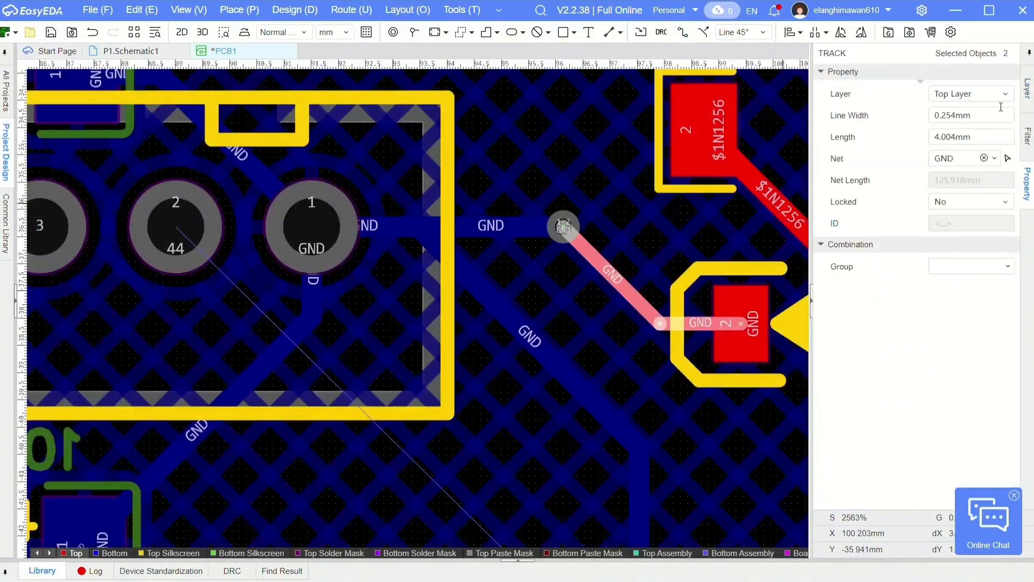
pyautogui.click(990, 115)
pyautogui.write('0.381')
pyautogui.click(658, 237)
# - Reinforce the bottom-layer GND junction beside pin 1 of PROX_2 with short 0.381 mm wide filler tracks
pyautogui.click(1028, 88)
pyautogui.click(826, 219)
pyautogui.click(516, 225)
pyautogui.scroll(2, 418, 257)
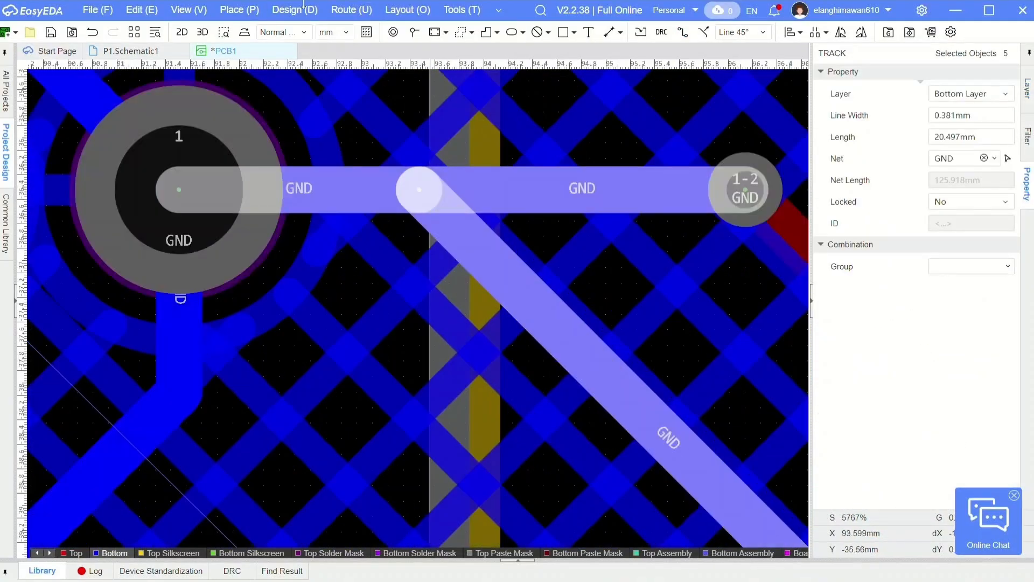
pyautogui.click(351, 10)
pyautogui.click(366, 31)
pyautogui.click(485, 196)
pyautogui.click(485, 256)
pyautogui.click(483, 259)
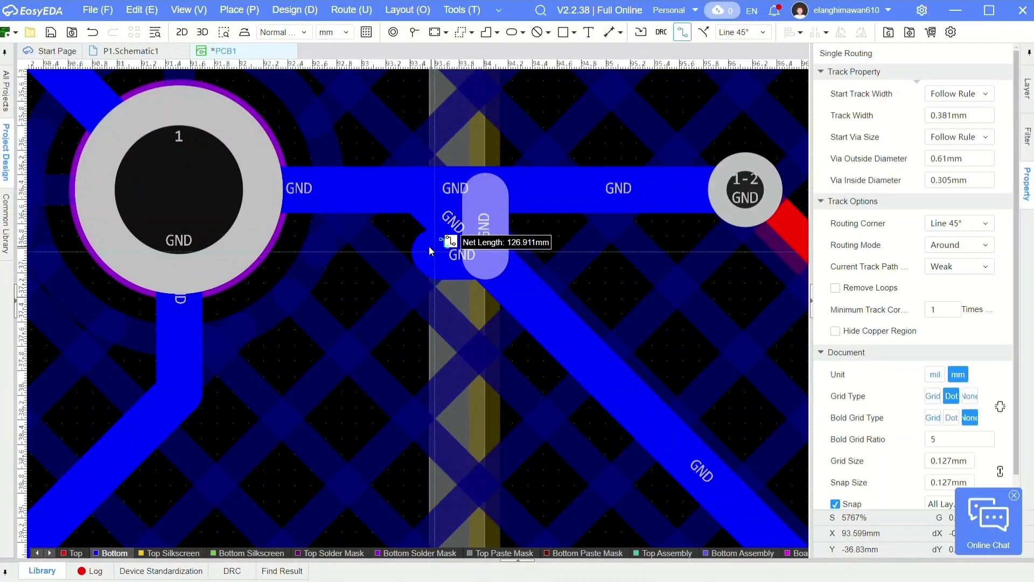
pyautogui.click(389, 207)
pyautogui.click(337, 190)
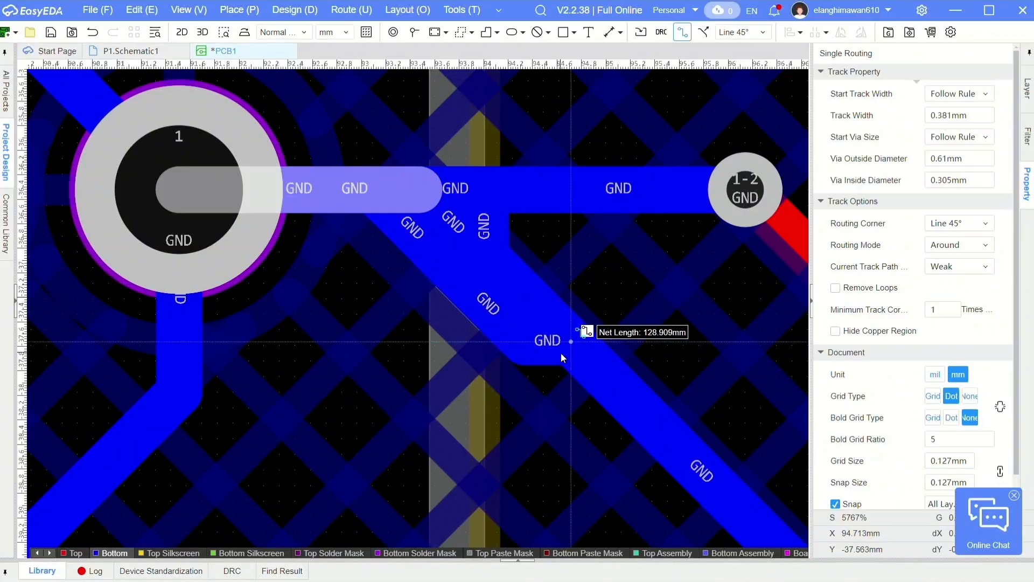
pyautogui.click(445, 277)
pyautogui.scroll(-1, 494, 238)
pyautogui.rightClick(494, 240)
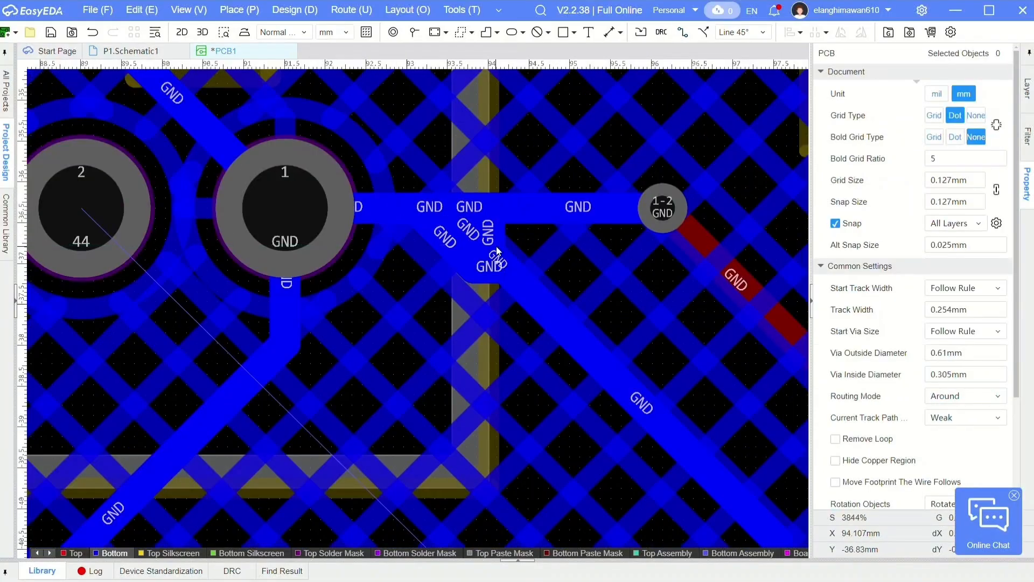
# - Undo the last two filler edits and rework the short bottom-layer GND tracks at the junction beside PROX_2 pin 1
pyautogui.hotkey('ctrl', 'z')
pyautogui.hotkey('ctrl', 'z')
pyautogui.scroll(-2, 437, 221)
pyautogui.scroll(3, 418, 231)
pyautogui.hotkey('alt', 'w')
pyautogui.click(463, 191)
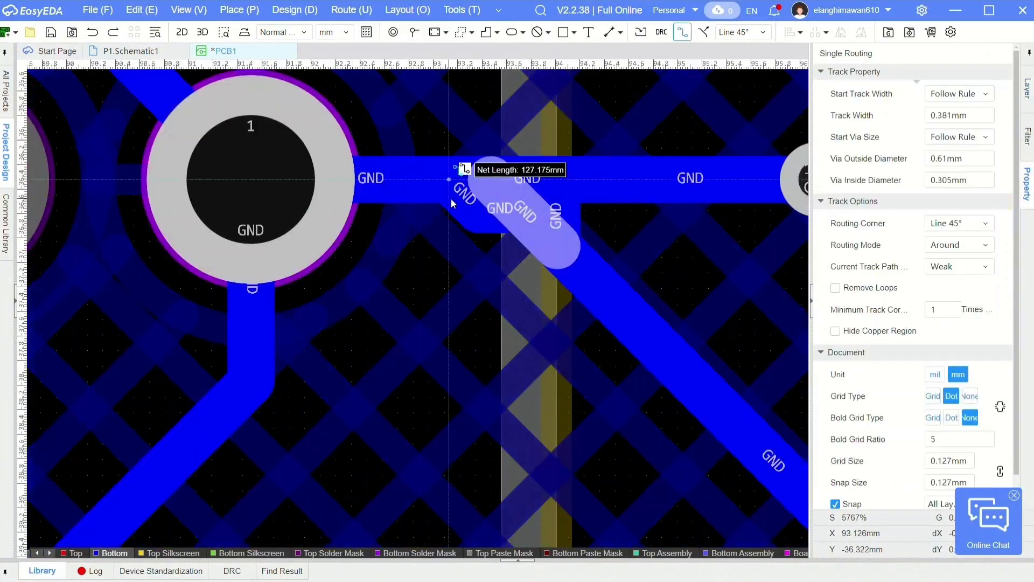
pyautogui.rightClick(547, 217)
pyautogui.moveTo(561, 215); pyautogui.dragTo(546, 258)
pyautogui.moveTo(530, 227); pyautogui.dragTo(522, 219)
pyautogui.click(508, 251)
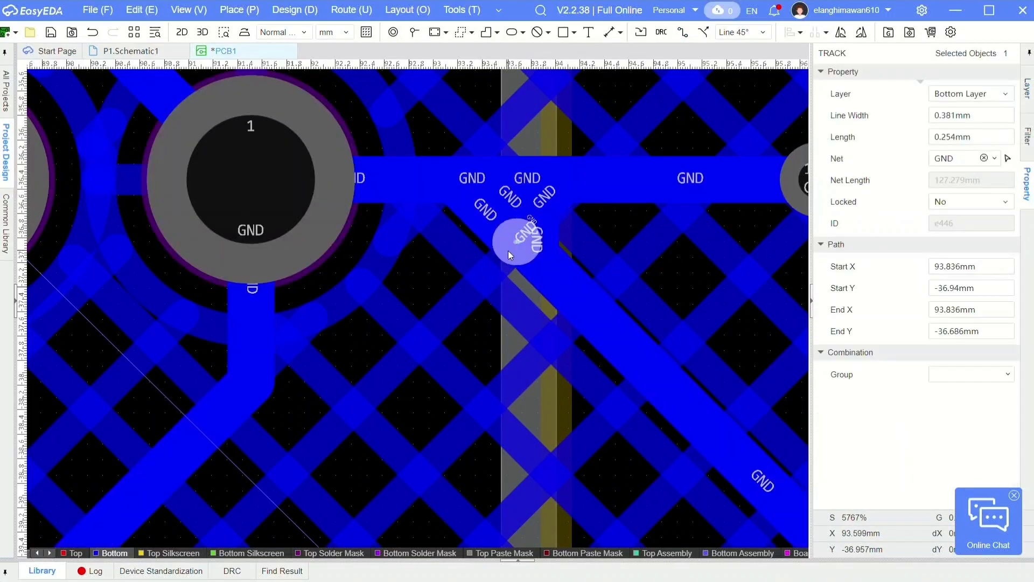
# - Add short 0.381 mm wide bottom-layer GND filler tracks where the junction meets the diagonal GND track
pyautogui.click(351, 10)
pyautogui.click(371, 28)
pyautogui.click(519, 242)
pyautogui.click(562, 280)
pyautogui.rightClick(558, 269)
pyautogui.click(518, 242)
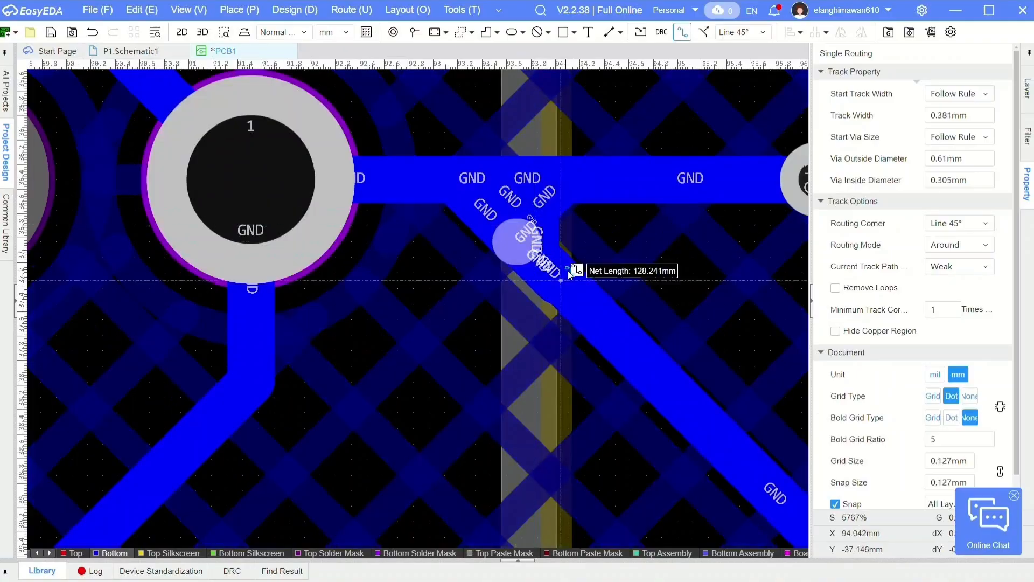
pyautogui.click(567, 284)
pyautogui.rightClick(531, 213)
pyautogui.rightClick(533, 218)
pyautogui.scroll(-3, 517, 249)
pyautogui.scroll(-1, 576, 279)
pyautogui.scroll(-3, 507, 192)
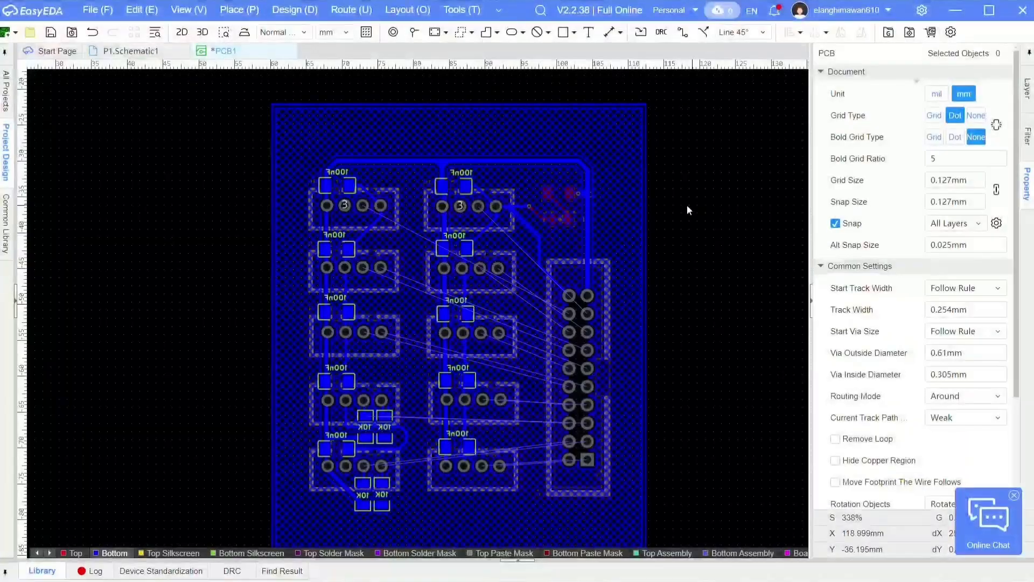
# - Make the top layer active and route net 44 from header H1 pin 17 to PROX_2 pin 2
pyautogui.moveTo(687, 204); pyautogui.dragTo(750, 136, button='right')
pyautogui.click(1028, 88)
pyautogui.click(825, 121)
pyautogui.scroll(2, 662, 116)
pyautogui.moveTo(661, 184); pyautogui.dragTo(664, 138, button='right')
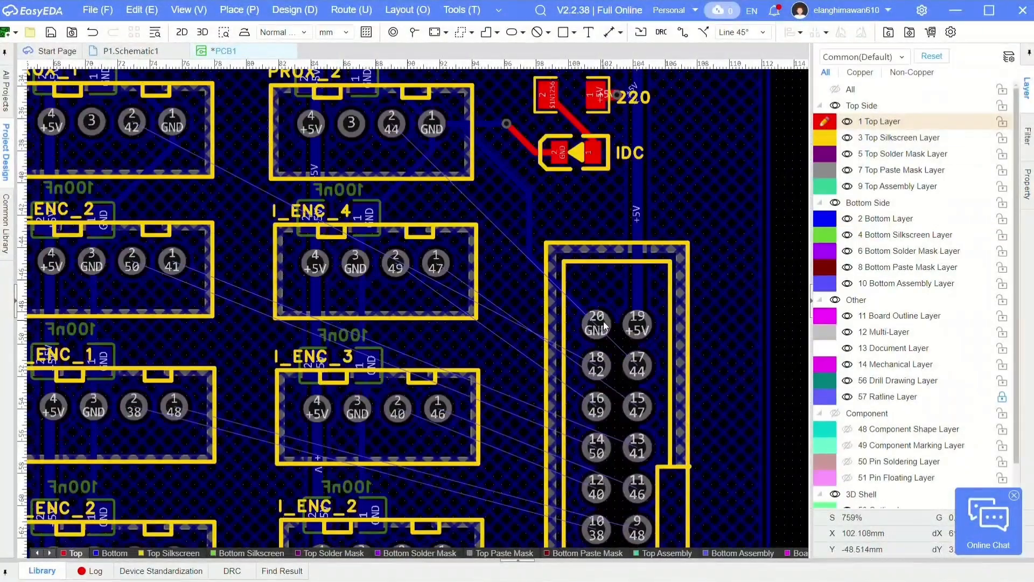
pyautogui.hotkey('alt', 'w')
pyautogui.click(638, 365)
pyautogui.scroll(1, 586, 345)
pyautogui.click(587, 345)
pyautogui.moveTo(431, 177); pyautogui.dragTo(508, 299, button='right')
pyautogui.click(369, 135)
# - Route net 42 from H1 pin 18 to PROX_1 pin 2 and net 47 from H1 pin 15 to I_ENC_4 pin 1
pyautogui.moveTo(630, 447); pyautogui.dragTo(635, 353, button='right')
pyautogui.click(680, 400)
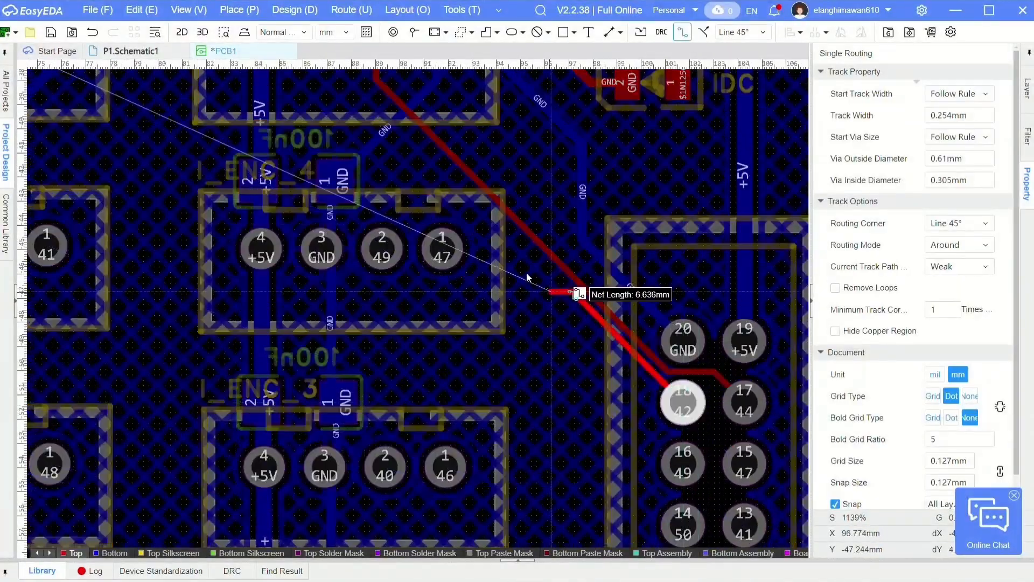
pyautogui.moveTo(254, 91); pyautogui.dragTo(363, 201, button='right')
pyautogui.click(97, 143)
pyautogui.scroll(-1, 257, 82)
pyautogui.click(654, 406)
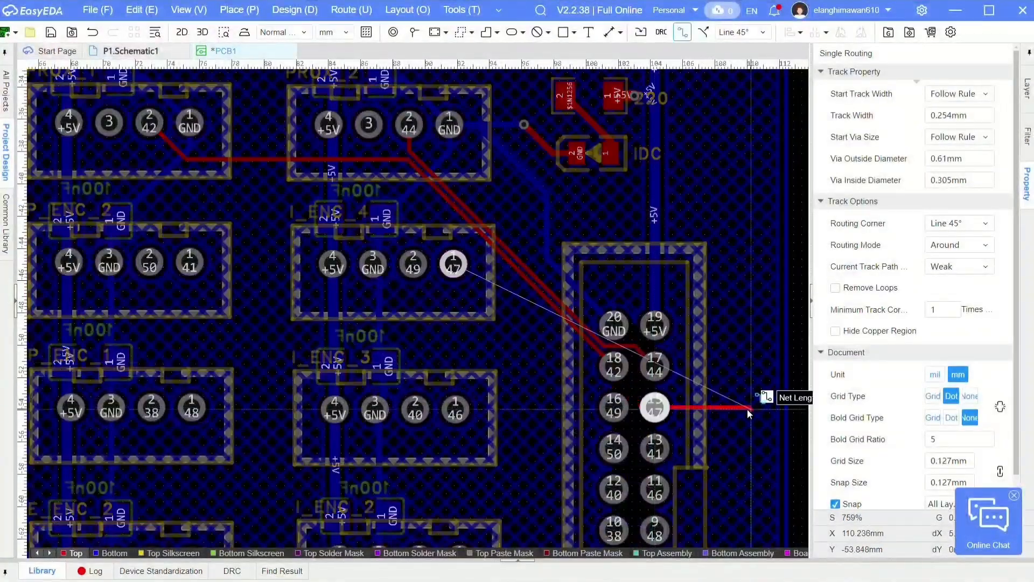
pyautogui.scroll(1, 551, 344)
pyautogui.moveTo(551, 343); pyautogui.dragTo(602, 366, button='right')
pyautogui.click(455, 247)
pyautogui.click(696, 461)
pyautogui.moveTo(477, 310); pyautogui.dragTo(463, 180, button='right')
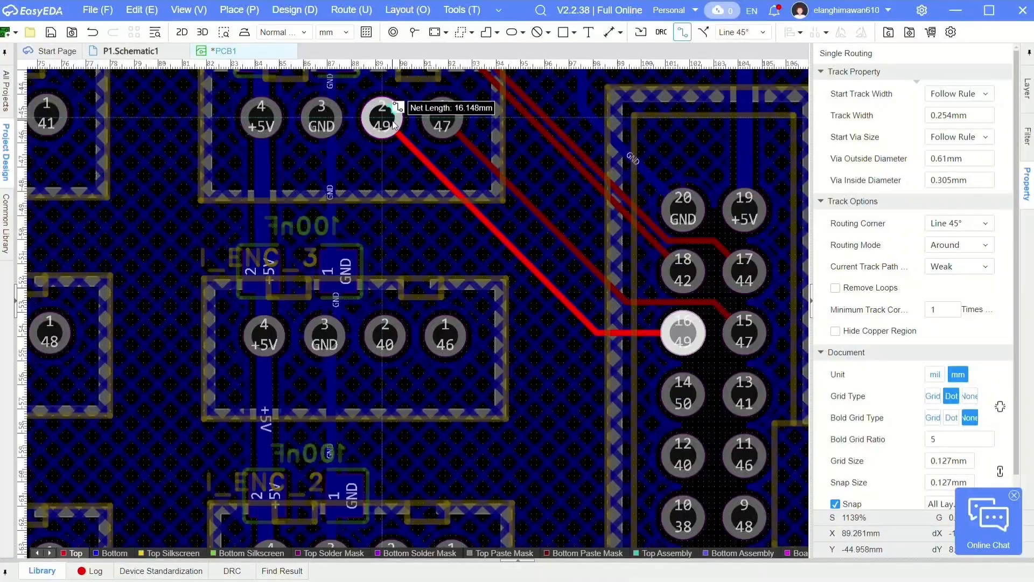
pyautogui.rightClick(477, 182)
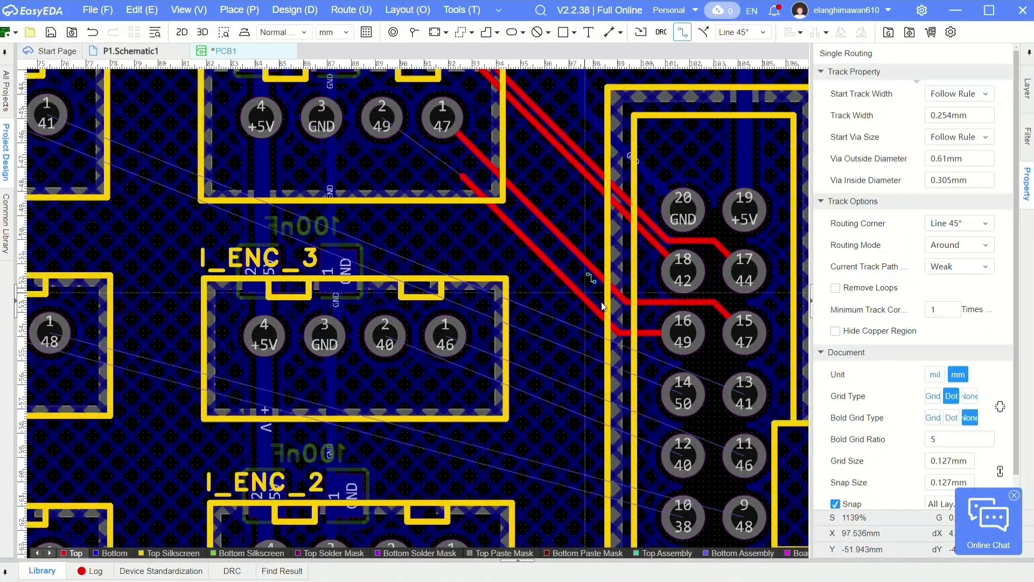
pyautogui.moveTo(605, 305); pyautogui.dragTo(603, 302, button='right')
pyautogui.hotkey('ctrl', 'z')
# - Route net 49 from H1 pin 16 to I_ENC_4 pin 2 and net 41 from H1 pin 13 to P_ENC_2 pin 1
pyautogui.click(680, 330)
pyautogui.click(385, 127)
pyautogui.click(739, 386)
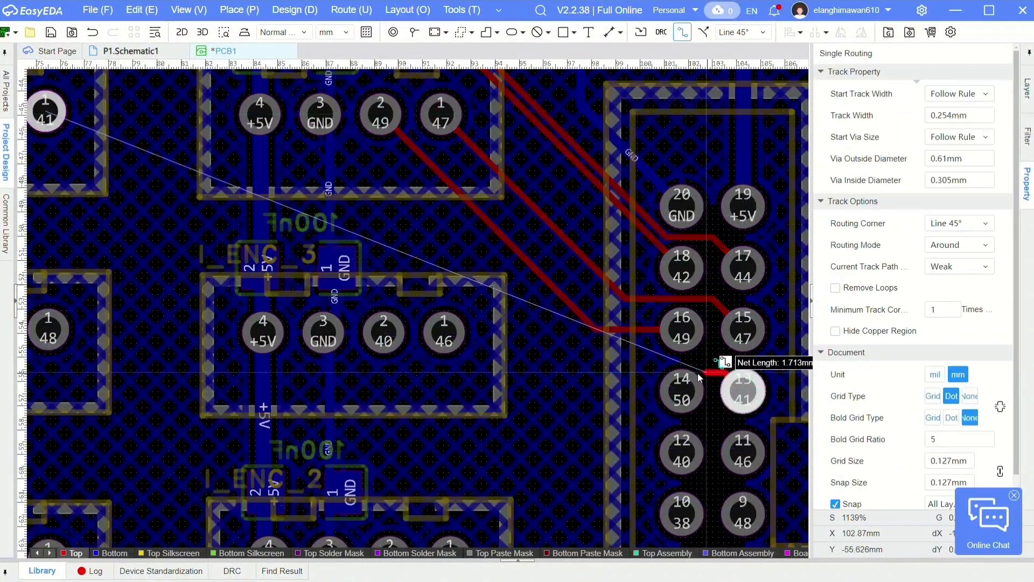
pyautogui.moveTo(116, 165); pyautogui.dragTo(359, 199, button='right')
pyautogui.click(290, 146)
pyautogui.scroll(-1, 362, 152)
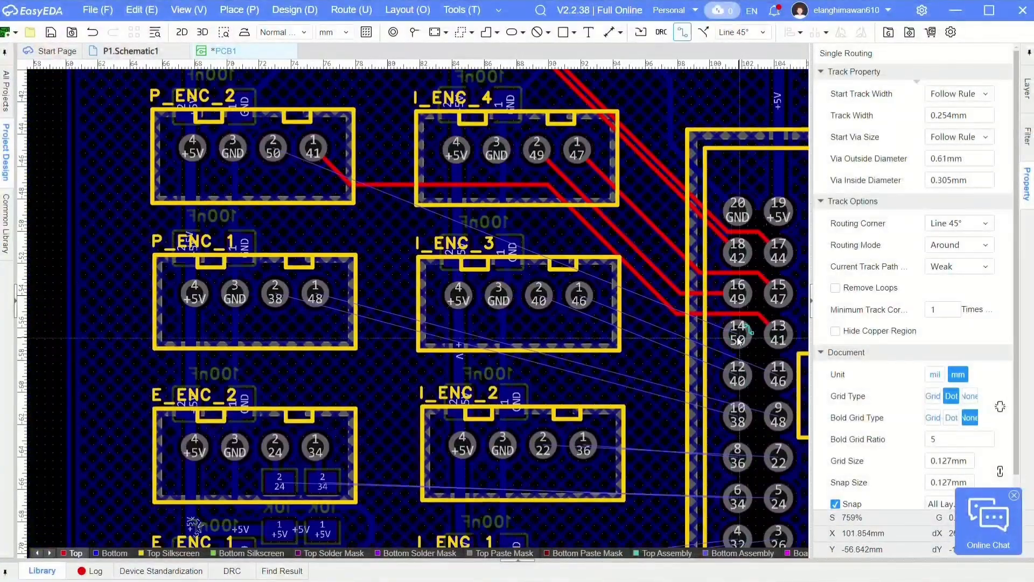
# - Route net 50 on the top layer from H1 pin 14 to P_ENC_2 pin 2
pyautogui.click(737, 335)
pyautogui.scroll(2, 367, 204)
pyautogui.click(158, 80)
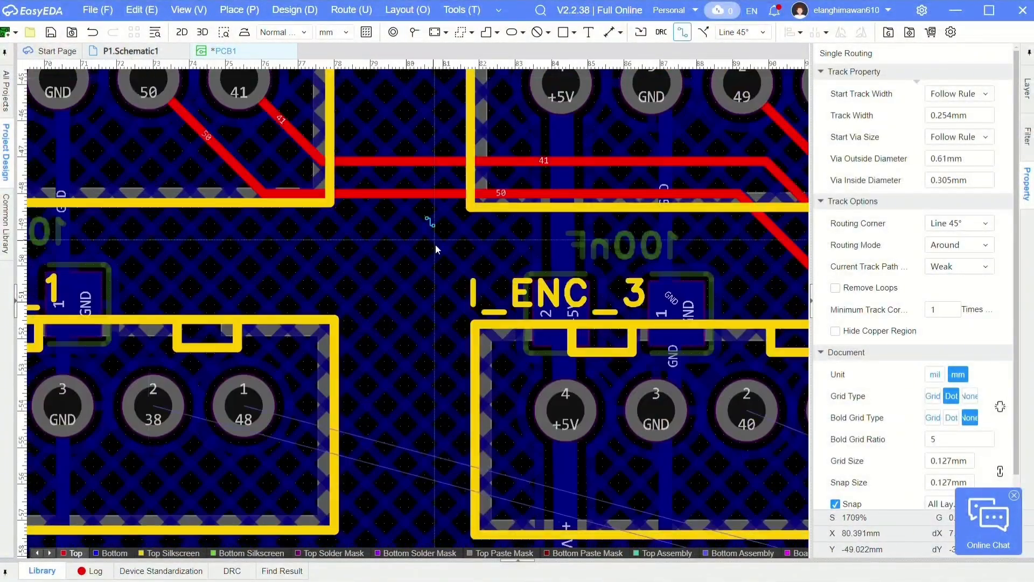
pyautogui.scroll(-4, 442, 251)
# - Route nets 46 and 40 on the top layer from H1 pins 11 and 12 to I_ENC_3 pins 1 and 2
pyautogui.scroll(4, 607, 323)
pyautogui.click(631, 281)
pyautogui.click(545, 277)
pyautogui.click(101, 102)
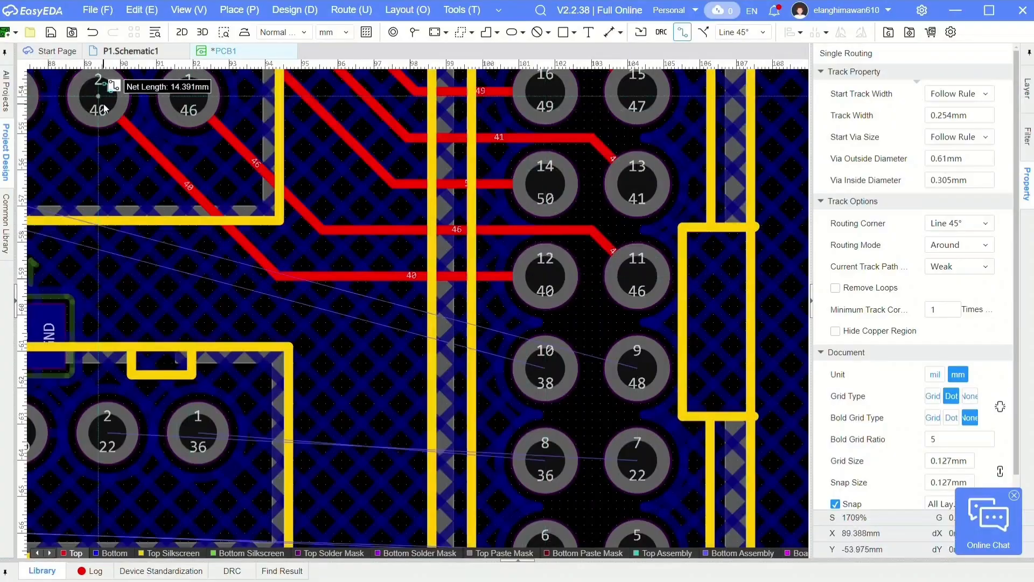
# - Route net 48 from H1 pin 9 to P_ENC_1 pin 1, passing below the net 46 and net 40 tracks
pyautogui.click(637, 368)
pyautogui.click(529, 322)
pyautogui.moveTo(157, 319); pyautogui.dragTo(456, 351, button='right')
pyautogui.click(384, 204)
pyautogui.moveTo(200, 227); pyautogui.dragTo(425, 194, button='right')
pyautogui.click(119, 93)
pyautogui.scroll(-2, 120, 93)
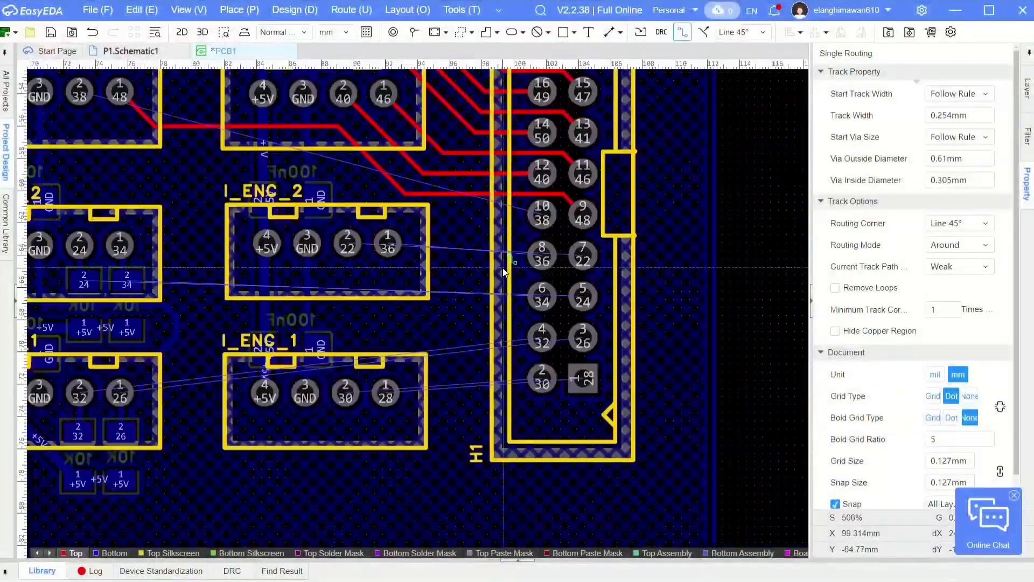
# - Route net 38 on the top layer from H1 pin 10 to P_ENC_1 pin 2
pyautogui.scroll(1, 505, 272)
pyautogui.click(561, 187)
pyautogui.click(339, 186)
pyautogui.moveTo(242, 135); pyautogui.dragTo(267, 181, button='right')
pyautogui.click(163, 122)
# - Route net 22 from H1 pin 7 to I_ENC_2 pin 2 and net 36 from H1 pin 8 to I_ENC_2 pin 1
pyautogui.click(669, 290)
pyautogui.scroll(2, 624, 330)
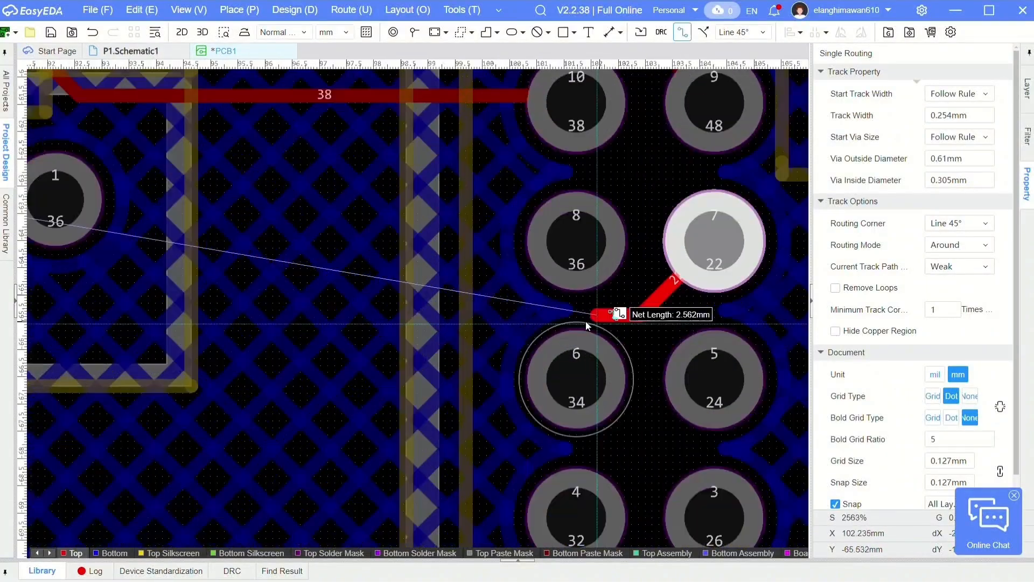
pyautogui.click(593, 310)
pyautogui.scroll(-1, 584, 313)
pyautogui.moveTo(291, 330); pyautogui.dragTo(503, 346, button='right')
pyautogui.click(358, 248)
pyautogui.click(796, 277)
pyautogui.click(458, 262)
pyautogui.scroll(-1, 460, 263)
pyautogui.moveTo(460, 263); pyautogui.dragTo(456, 221, button='right')
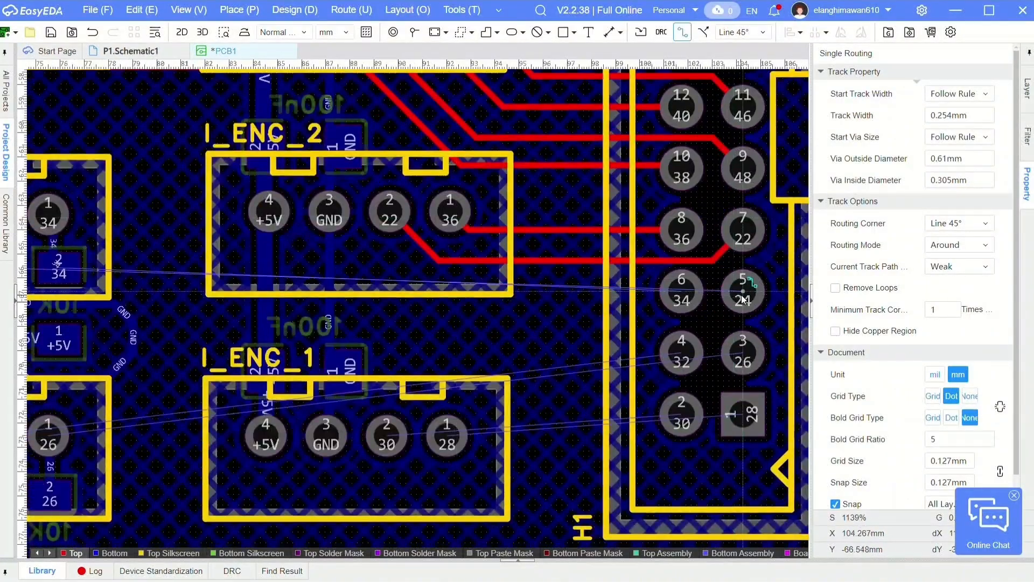
# - Route nets 24 and 34 on the top layer from H1 pins 5 and 6 to E_ENC_2 pins 2 and 1
pyautogui.click(743, 295)
pyautogui.scroll(2, 684, 324)
pyautogui.click(683, 326)
pyautogui.scroll(-3, 546, 336)
pyautogui.click(122, 264)
pyautogui.click(585, 311)
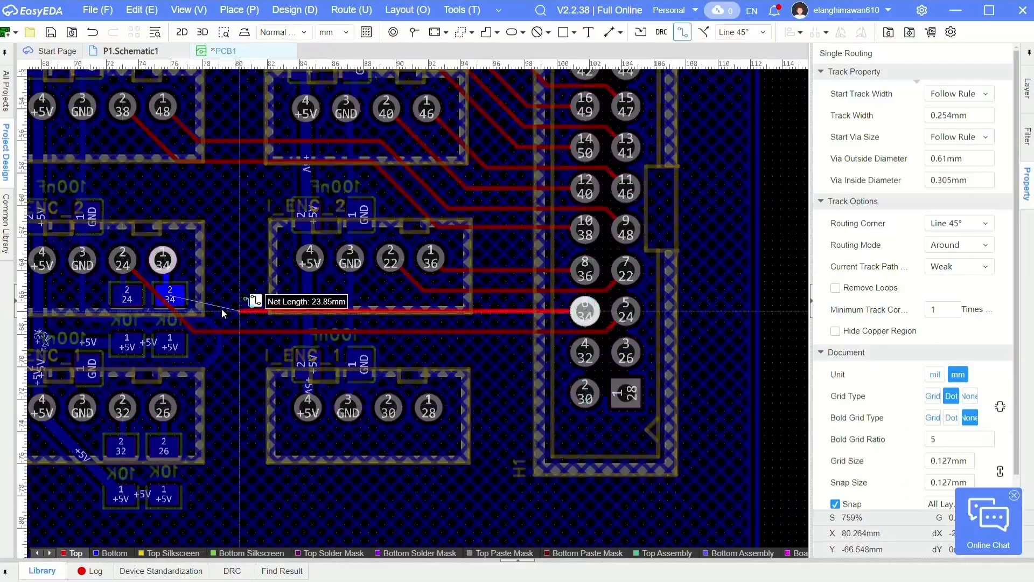
pyautogui.click(162, 261)
# - Route net 26 on the top layer from H1 pin 3 to E_ENC_1 pin 1
pyautogui.click(625, 352)
pyautogui.scroll(4, 573, 367)
pyautogui.click(572, 393)
pyautogui.scroll(-3, 396, 388)
pyautogui.moveTo(120, 373); pyautogui.dragTo(465, 328, button='right')
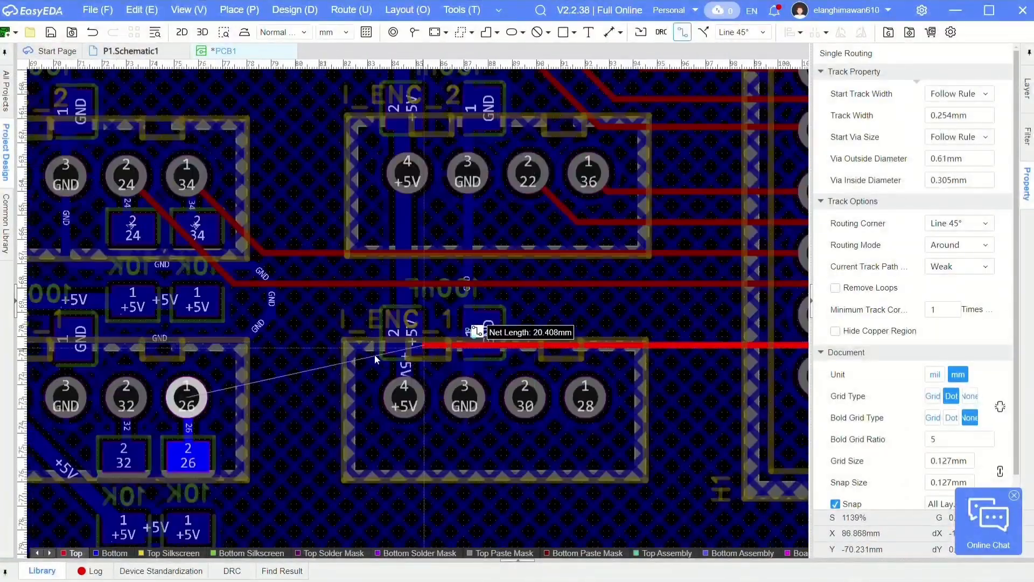
pyautogui.click(187, 395)
# - Route net 32 on the top layer from H1 pin 4 to E_ENC_1 pin 2
pyautogui.scroll(-1, 187, 395)
pyautogui.moveTo(187, 395); pyautogui.dragTo(640, 284, button='right')
pyautogui.click(558, 330)
pyautogui.scroll(3, 619, 269)
pyautogui.click(559, 412)
pyautogui.scroll(-3, 559, 412)
# - Route nets 28 and 30 on the top layer from H1 pins 1 and 2 to I_ENC_1 pins 1 and 2
pyautogui.moveTo(754, 399); pyautogui.dragTo(401, 312, button='right')
pyautogui.scroll(2, 650, 312)
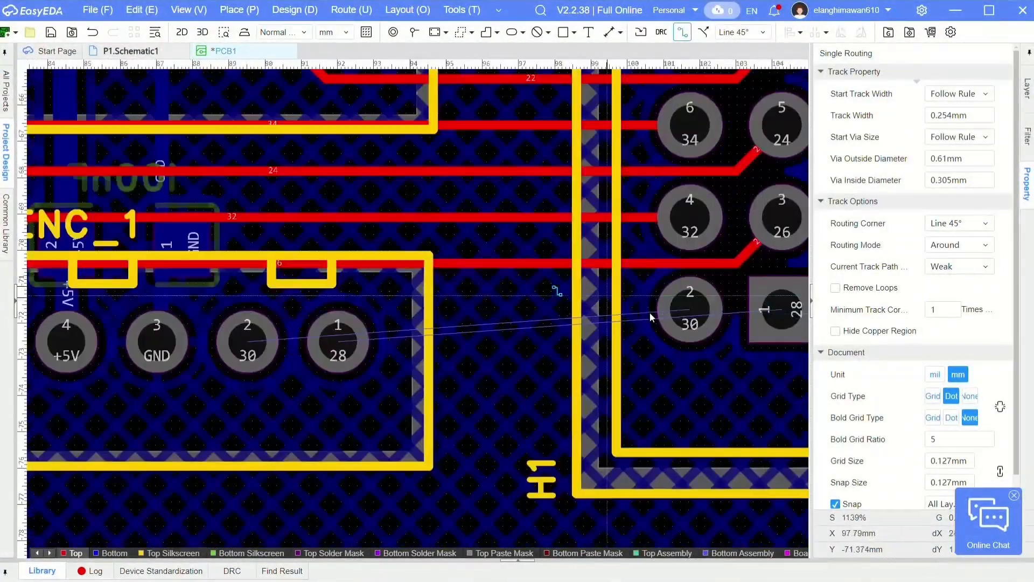
pyautogui.click(781, 310)
pyautogui.click(415, 430)
pyautogui.click(338, 342)
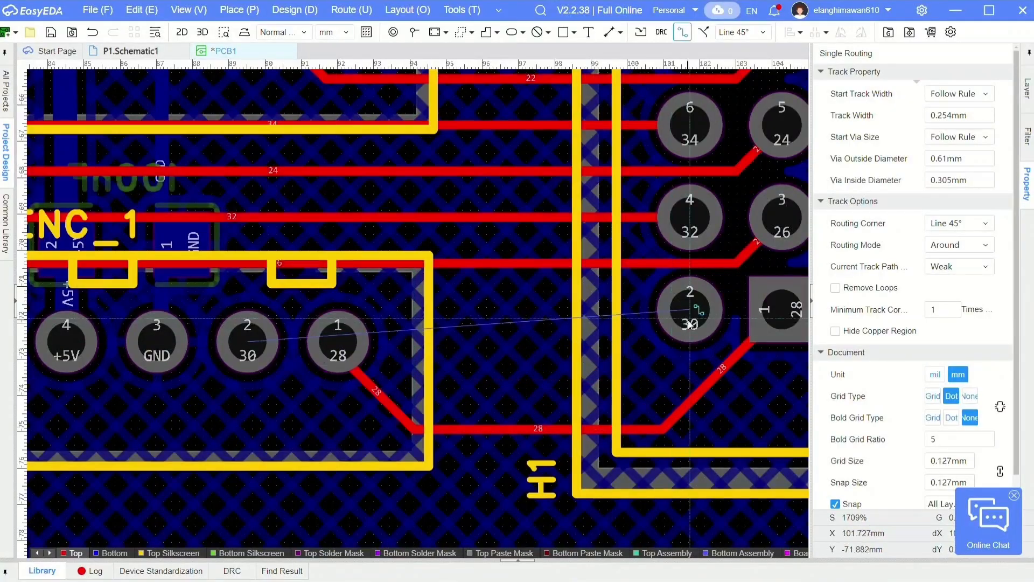
pyautogui.click(690, 310)
pyautogui.click(300, 290)
pyautogui.click(248, 341)
pyautogui.scroll(-2, 433, 330)
pyautogui.rightClick(435, 330)
# - Shift the horizontal net 26 track slightly upward, away from the net 30 track
pyautogui.click(475, 301)
pyautogui.scroll(4, 496, 300)
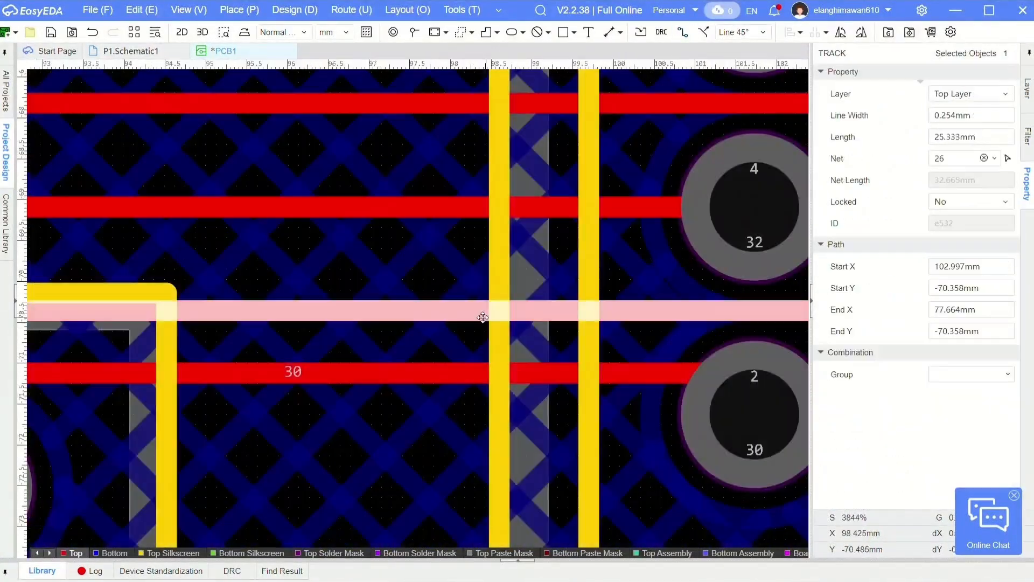
pyautogui.moveTo(430, 311); pyautogui.dragTo(434, 300)
pyautogui.scroll(-2, 434, 299)
pyautogui.scroll(-2, 405, 356)
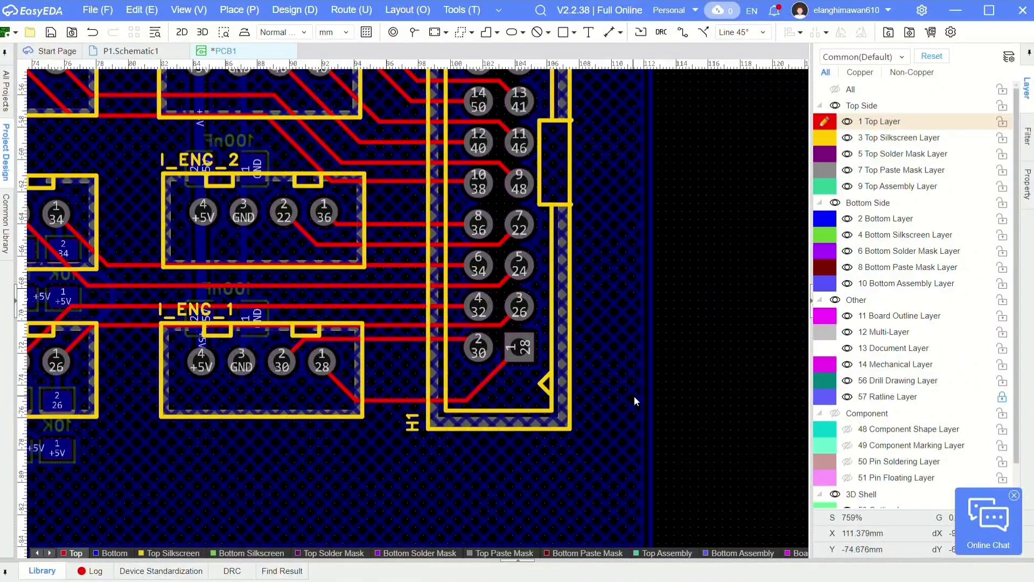
# - Check the width of the GND track beside PROX_2 and set the whole net 44 track to 0.381 mm wide
pyautogui.scroll(-5, 658, 396)
pyautogui.scroll(6, 537, 137)
pyautogui.click(536, 136)
pyautogui.click(979, 115)
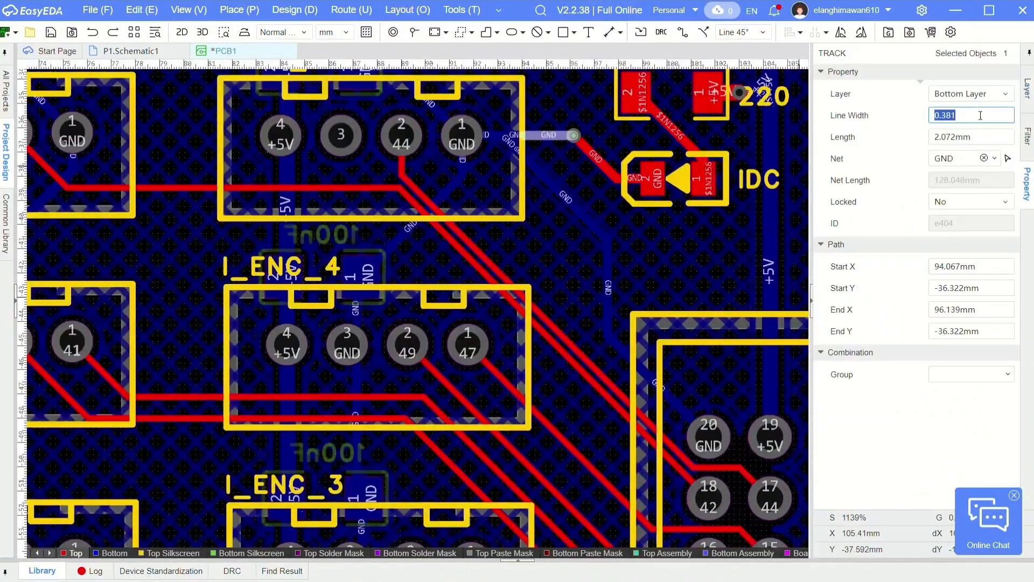
pyautogui.click(539, 313)
pyautogui.click(993, 118)
pyautogui.click(552, 187)
pyautogui.click(974, 116)
pyautogui.click(540, 313)
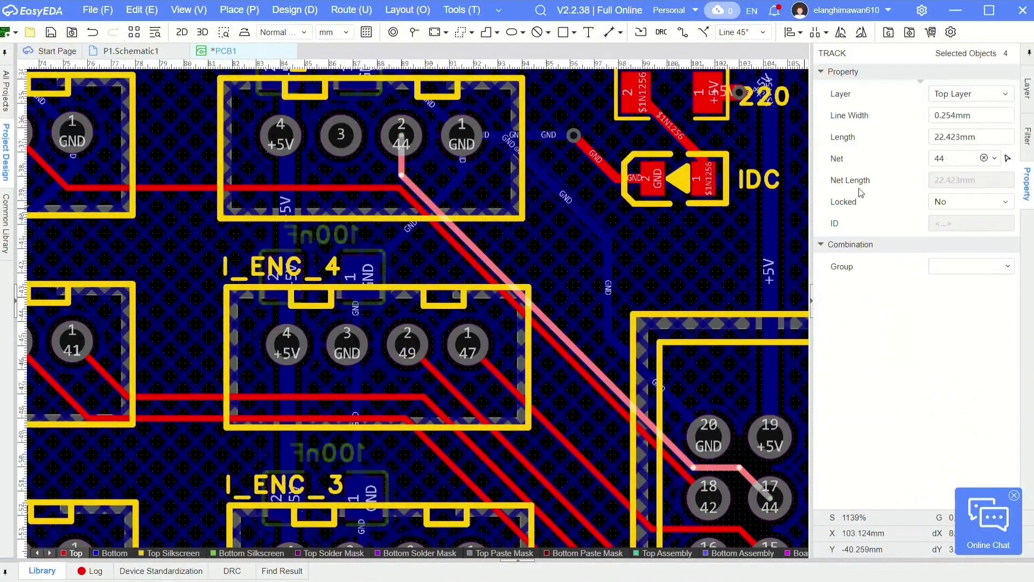
# - Set the net 42 track to 0.381 mm wide and shift its diagonal segment slightly away from the net 44 track
pyautogui.doubleClick(653, 440)
pyautogui.click(972, 121)
pyautogui.write('0.381')
pyautogui.click(631, 226)
pyautogui.moveTo(632, 226); pyautogui.dragTo(637, 157, button='right')
pyautogui.doubleClick(563, 275)
pyautogui.moveTo(562, 273); pyautogui.dragTo(555, 280)
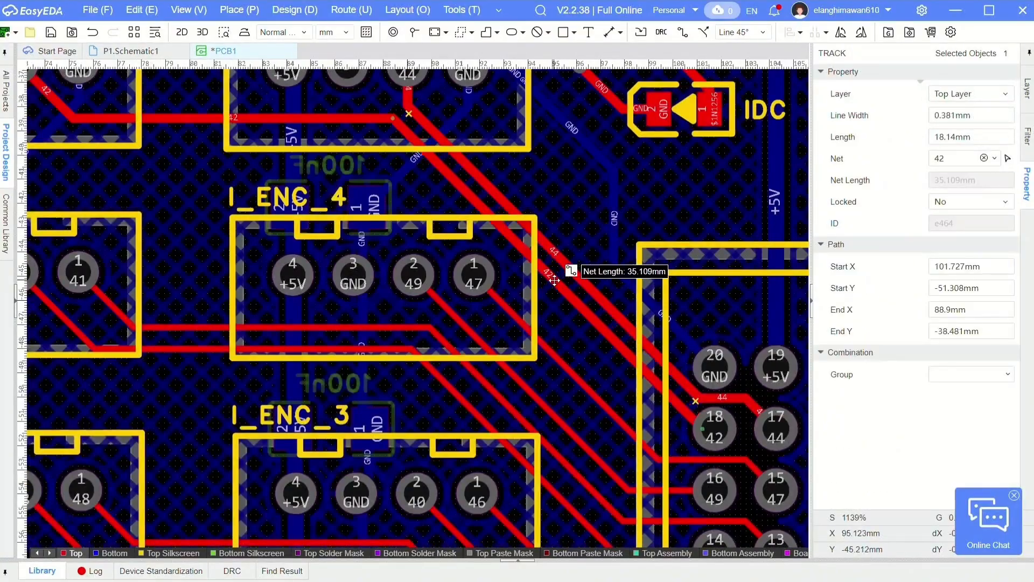
pyautogui.click(577, 255)
# - Set the line width of the complete net 47 and net 49 tracks to 0.381 mm
pyautogui.scroll(-1, 577, 255)
pyautogui.doubleClick(596, 357)
pyautogui.click(974, 118)
pyautogui.write('0.381')
pyautogui.click(609, 393)
pyautogui.doubleClick(603, 403)
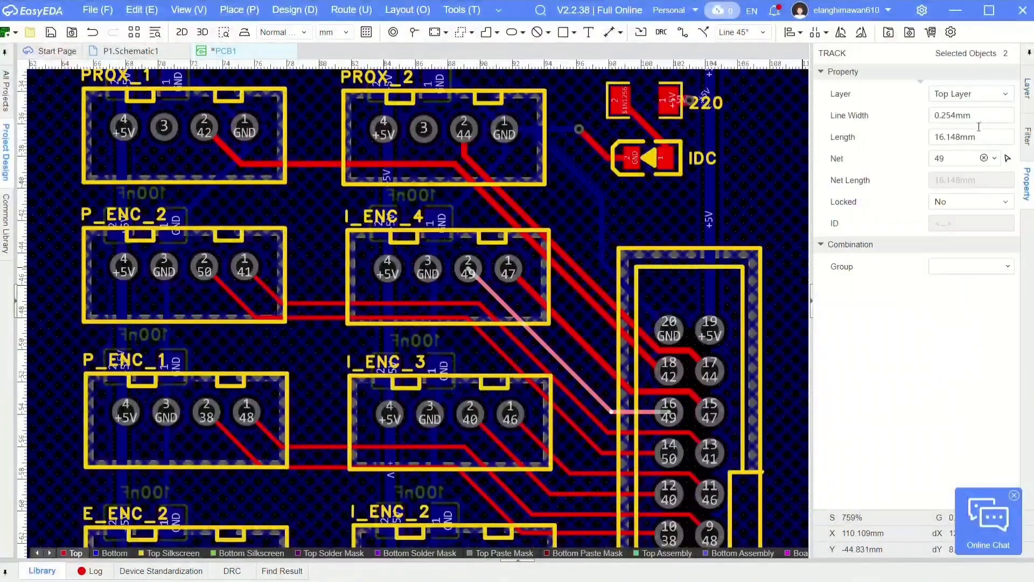
pyautogui.click(978, 119)
pyautogui.write('0.381')
# - Set the line width of the complete net 41 and net 50 tracks to 0.381 mm
pyautogui.moveTo(629, 432); pyautogui.dragTo(646, 309, button='right')
pyautogui.click(646, 308)
pyautogui.doubleClick(623, 305)
pyautogui.click(985, 113)
pyautogui.write('0.381')
pyautogui.doubleClick(597, 309)
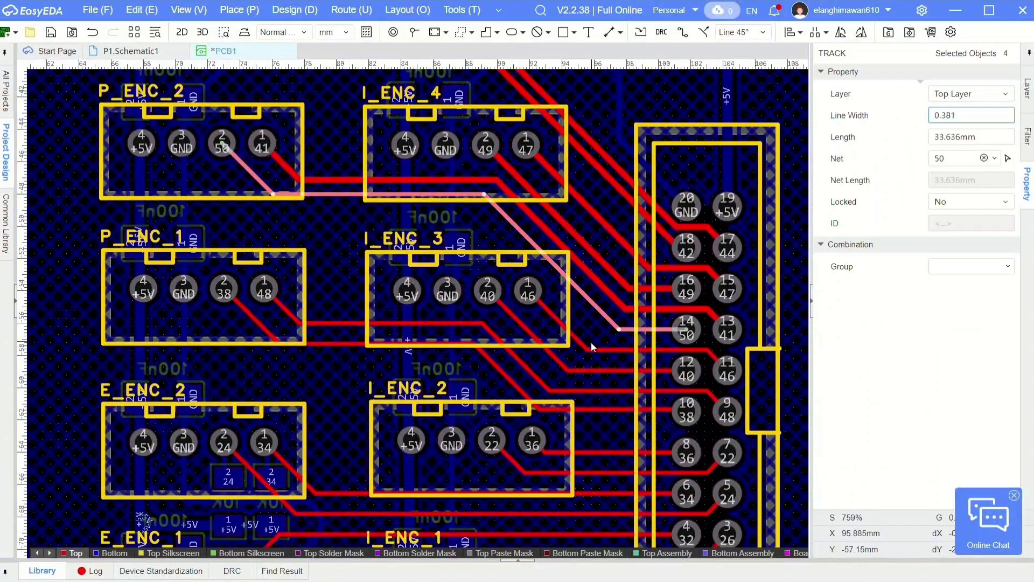
# - Set the line width of the complete net 46, net 40 and net 48 tracks to 0.381 mm
pyautogui.click(591, 345)
pyautogui.doubleClick(595, 350)
pyautogui.click(994, 115)
pyautogui.write('0.381')
pyautogui.doubleClick(587, 370)
pyautogui.click(986, 116)
pyautogui.write('0.381')
pyautogui.doubleClick(587, 391)
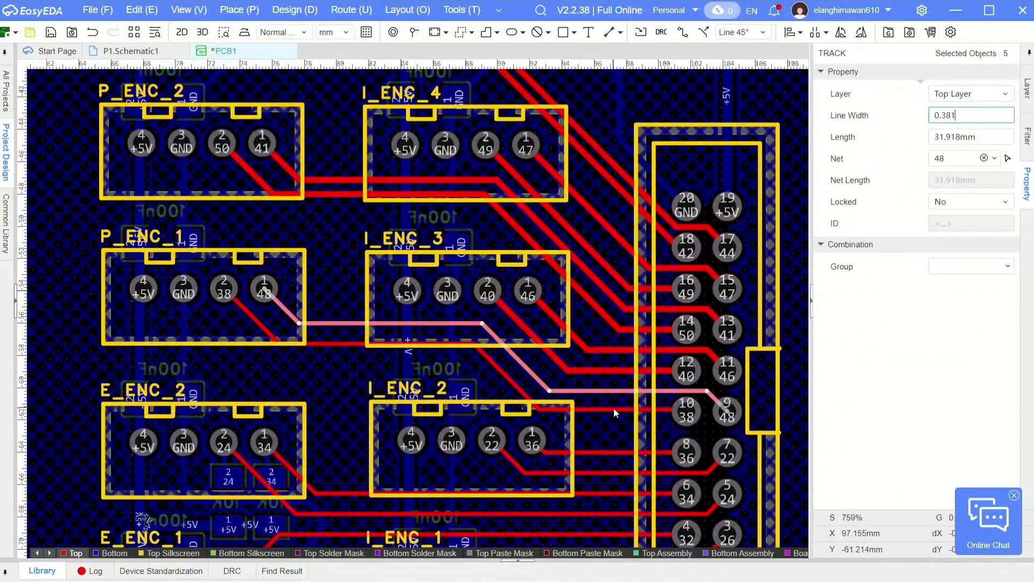
# - Set the line width of the complete net 38, net 36 and net 22 tracks to 0.381 mm
pyautogui.doubleClick(614, 410)
pyautogui.click(985, 117)
pyautogui.write('0.381')
pyautogui.doubleClick(632, 453)
pyautogui.click(994, 119)
pyautogui.write('0.381')
pyautogui.moveTo(613, 472); pyautogui.dragTo(621, 330, button='right')
pyautogui.doubleClick(621, 331)
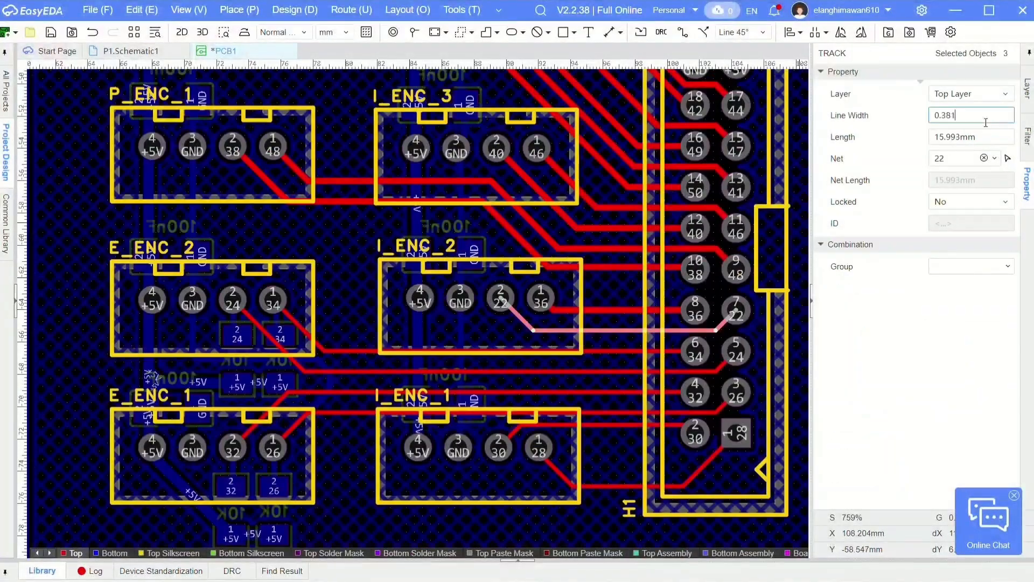
# - Set the line width of the complete net 34 and net 24 tracks to 0.381 mm
pyautogui.doubleClick(599, 351)
pyautogui.click(993, 120)
pyautogui.write('0.381')
pyautogui.doubleClick(578, 371)
pyautogui.click(993, 119)
pyautogui.write('0.381')
# - Set the line width of the complete net 32, net 26, net 30 and net 28 tracks to 0.381 mm
pyautogui.doubleClick(598, 393)
pyautogui.click(996, 120)
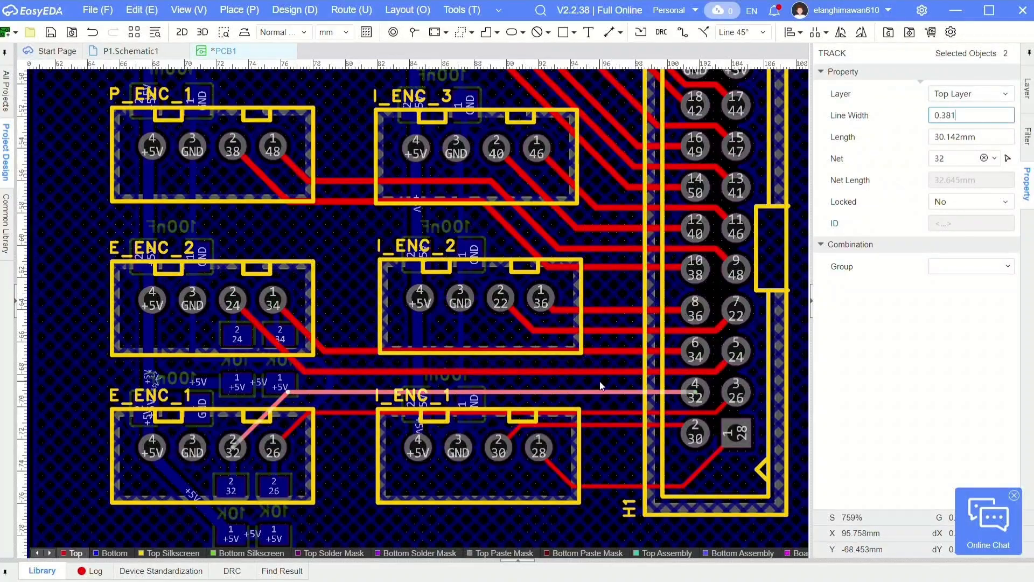
pyautogui.press('Return')
pyautogui.doubleClick(626, 485)
pyautogui.click(987, 116)
pyautogui.write('0.381')
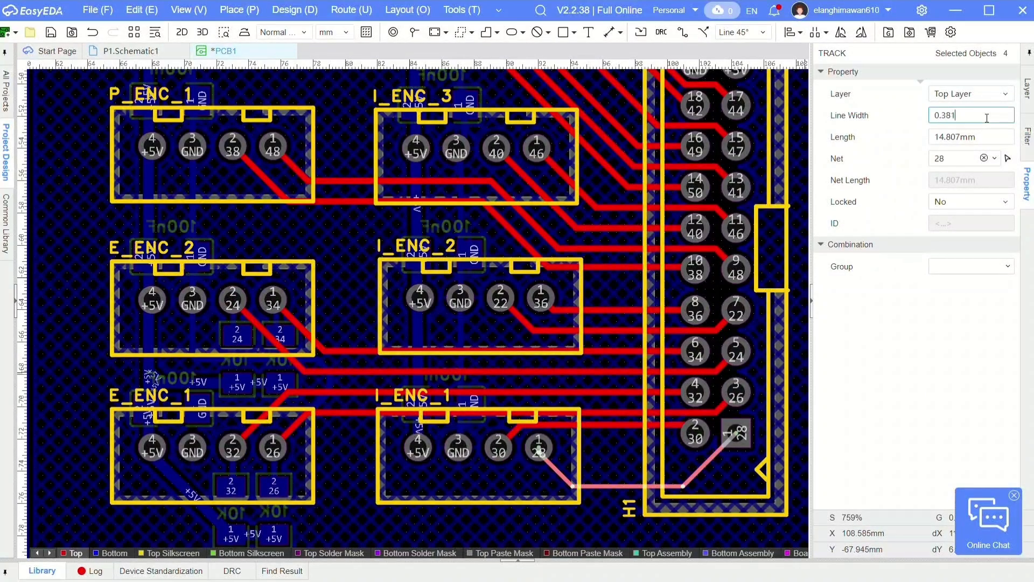
# - Shift the horizontal segment of the net 28 track upward, closer to its pad on I_ENC_1
pyautogui.scroll(-4, 584, 155)
pyautogui.click(586, 237)
pyautogui.scroll(5, 589, 218)
pyautogui.click(531, 322)
pyautogui.moveTo(532, 321); pyautogui.dragTo(543, 279)
pyautogui.scroll(-2, 553, 309)
pyautogui.click(543, 430)
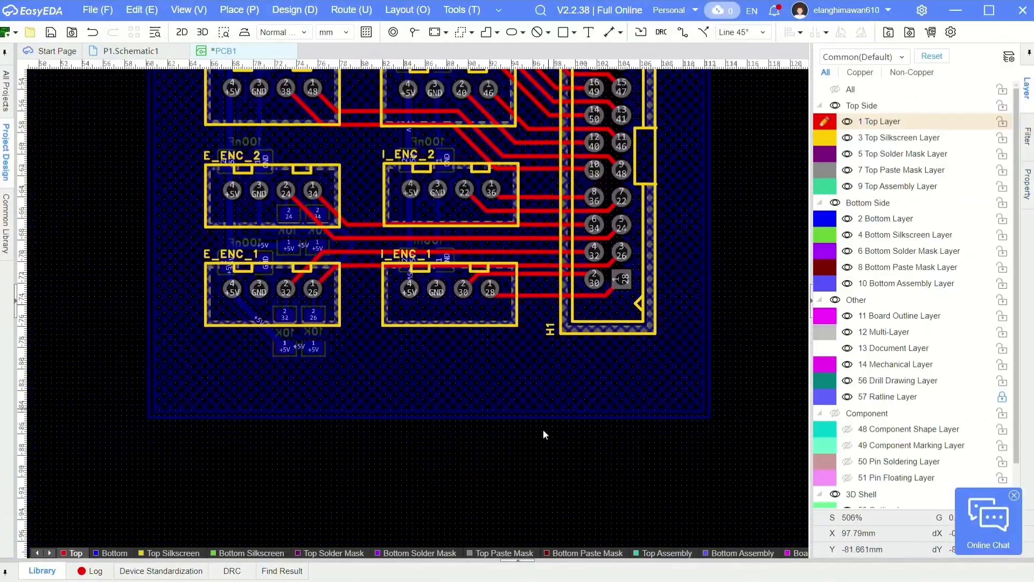
# - Draw a rectangular top-layer copper region from corner to corner over the whole board
pyautogui.scroll(-2, 512, 474)
pyautogui.click(295, 10)
pyautogui.click(341, 160)
pyautogui.click(590, 457)
pyautogui.scroll(-1, 673, 484)
pyautogui.rightClick(227, 107)
pyautogui.click(234, 11)
pyautogui.click(389, 146)
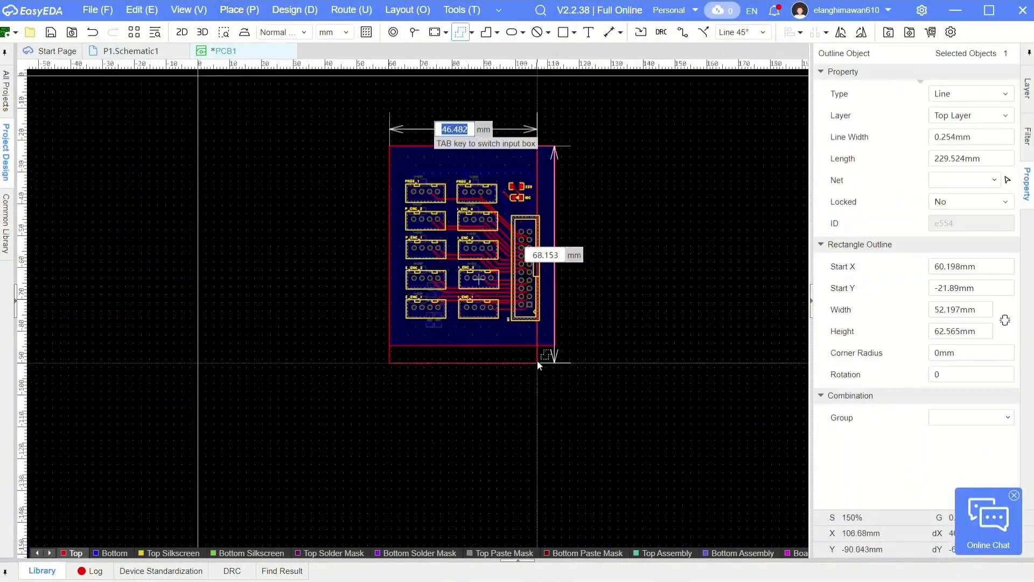
pyautogui.click(555, 345)
# - Add GND through vias with 6 mm outside and 3 mm inside diameter at the board corners, copying one to the lower-left corner
pyautogui.scroll(1, 688, 347)
pyautogui.scroll(3, 208, 108)
pyautogui.click(239, 10)
pyautogui.click(391, 158)
pyautogui.hotkey('ctrl', 'c')
pyautogui.hotkey('ctrl', 'v')
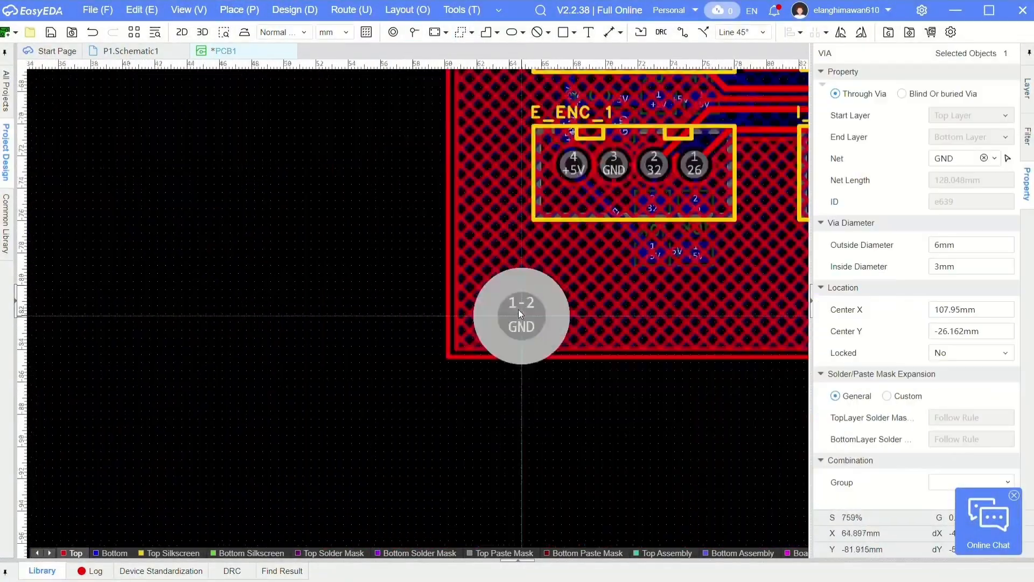
pyautogui.click(522, 316)
# - Place small GND vias with 0.61 mm outside and 0.305 mm inside diameter around the large corner vias
pyautogui.scroll(-4, 522, 316)
pyautogui.scroll(8, 389, 92)
pyautogui.click(414, 32)
pyautogui.click(375, 371)
pyautogui.click(259, 248)
pyautogui.click(459, 165)
pyautogui.click(282, 343)
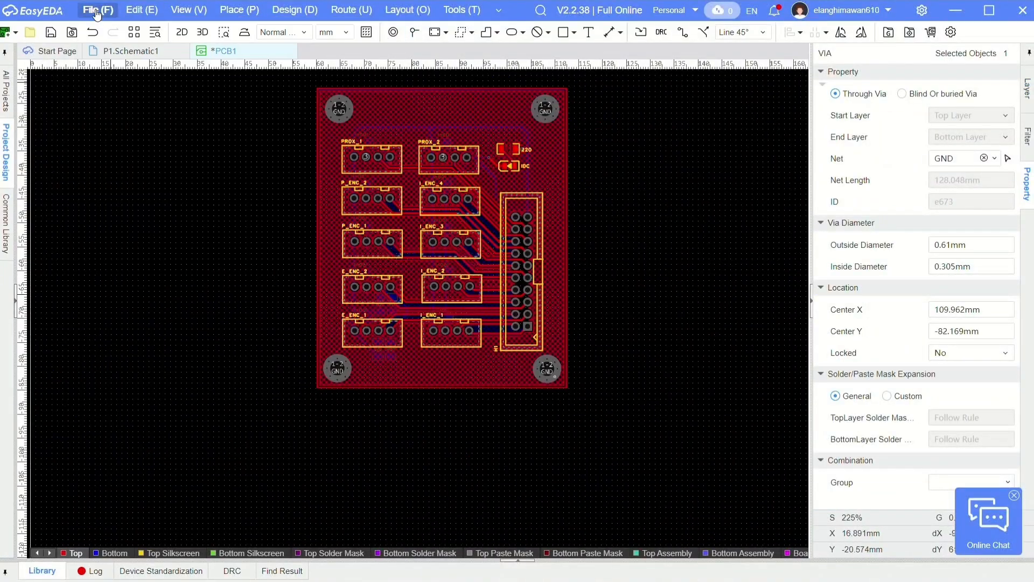
pyautogui.moveTo(99, 12)
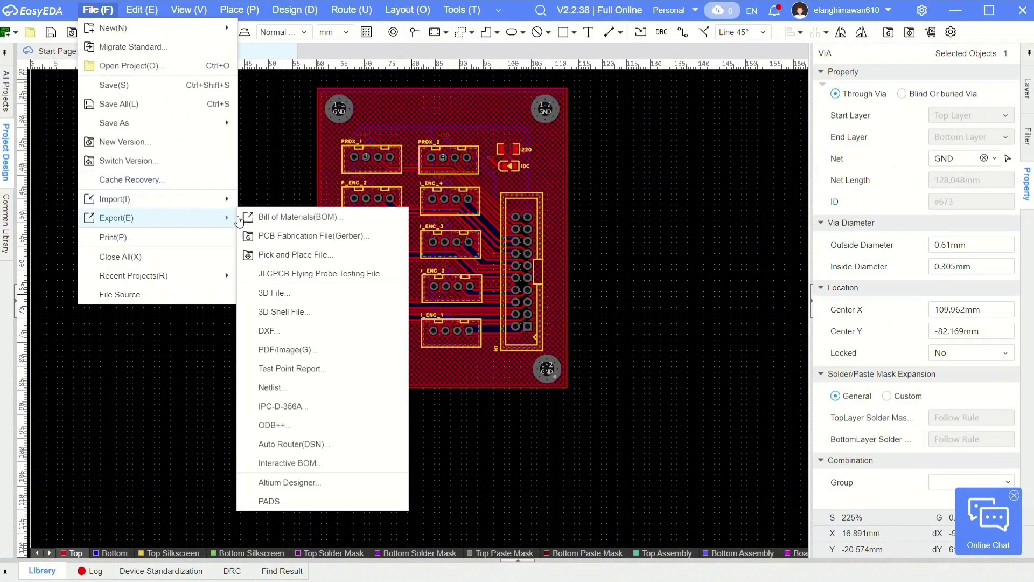
pyautogui.moveTo(233, 205)
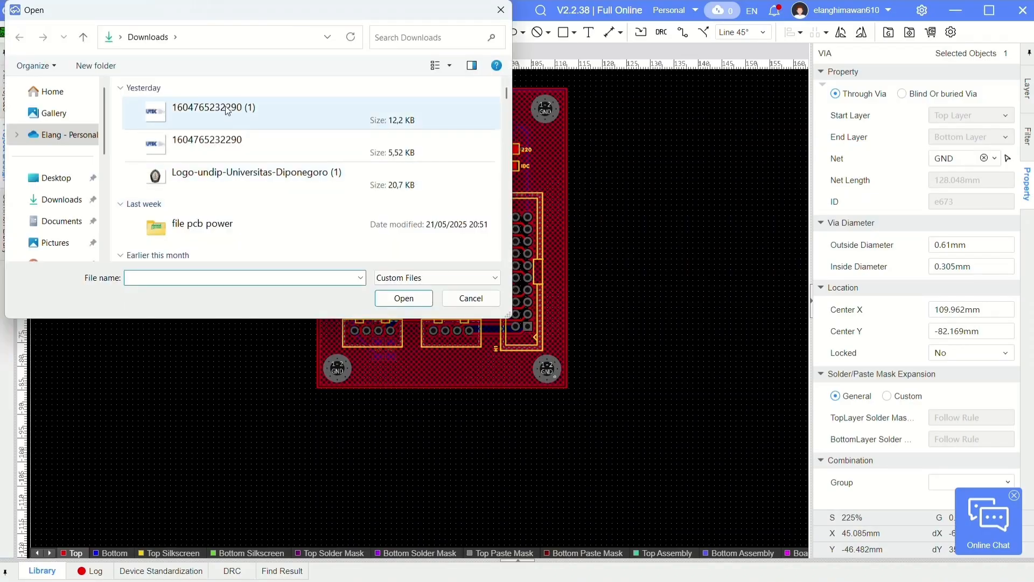
pyautogui.doubleClick(153, 113)
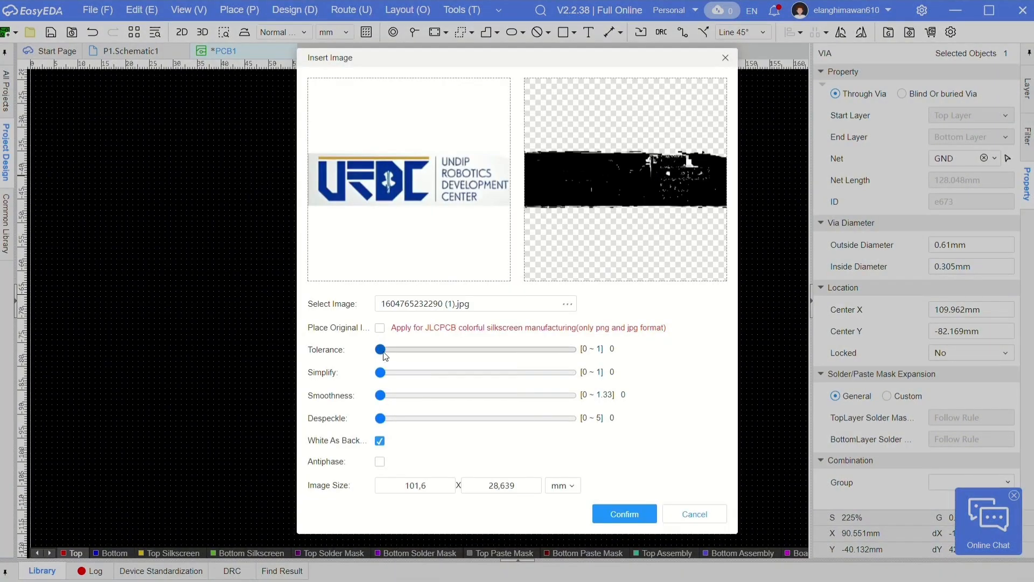
pyautogui.moveTo(428, 349); pyautogui.dragTo(442, 349)
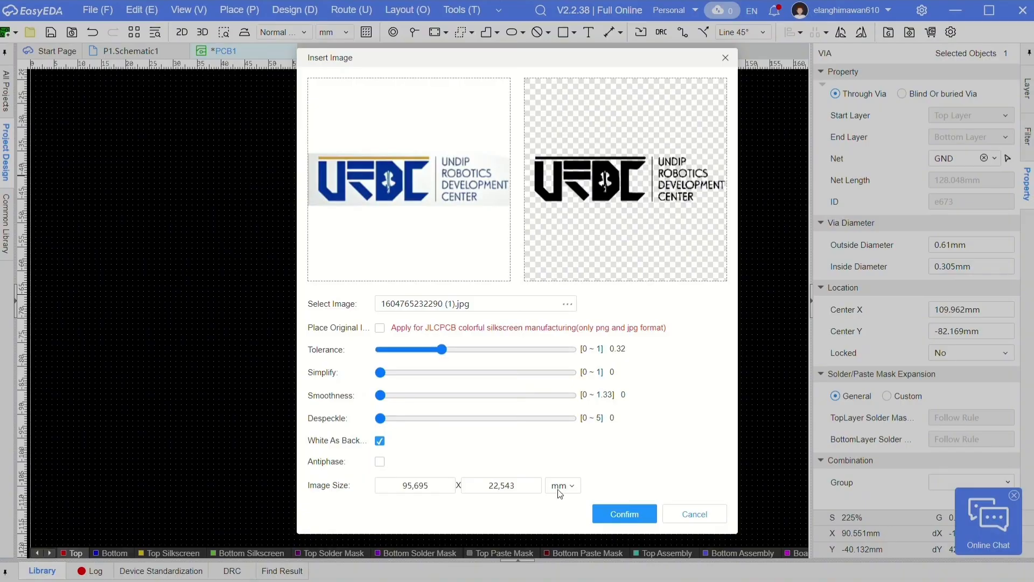
pyautogui.click(607, 518)
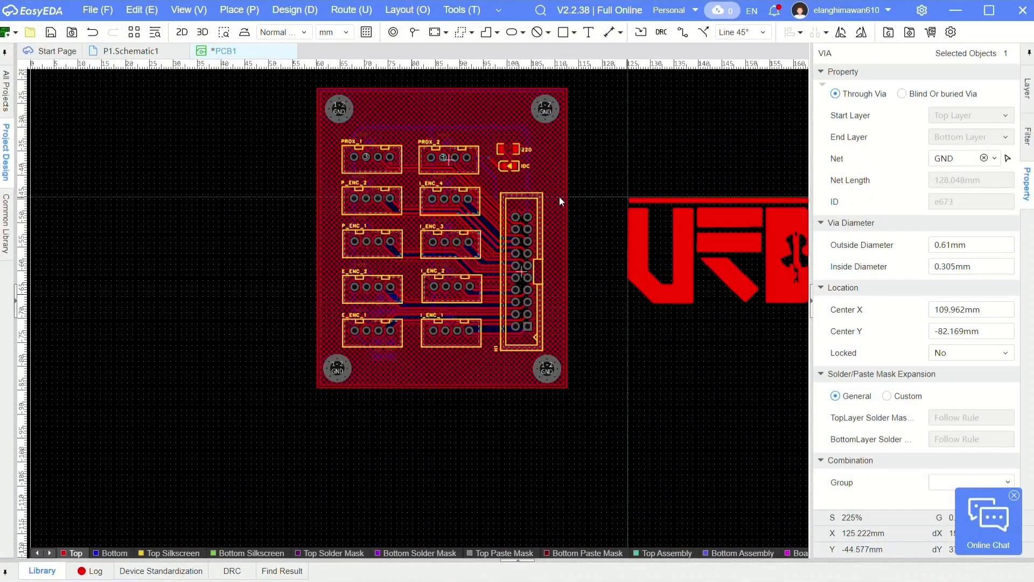
# - Place the URDC logo at 15.366 × 6.254 mm near the board's upper edge, just left of the upper-right corner via
pyautogui.click(595, 200)
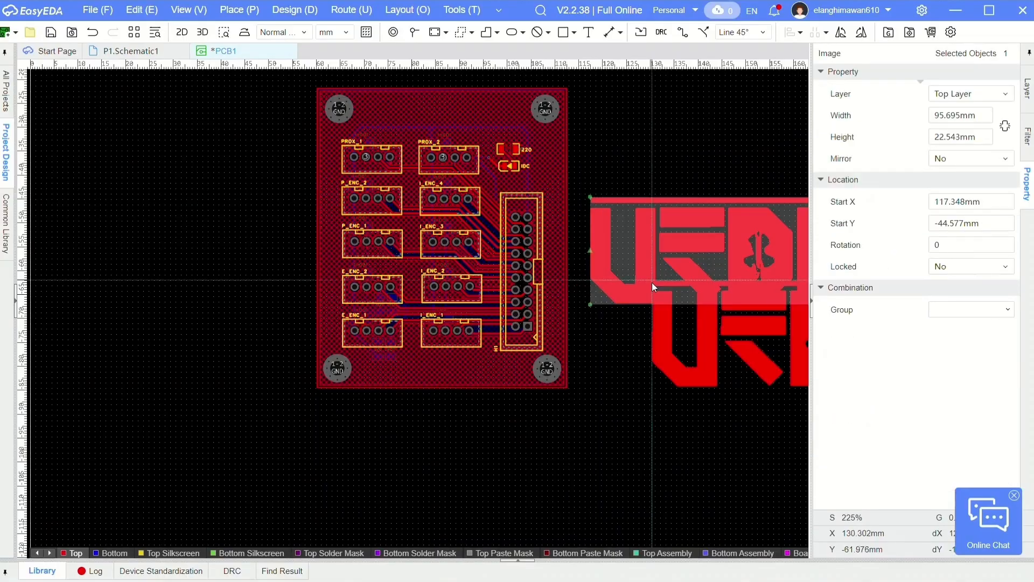
pyautogui.press('Escape')
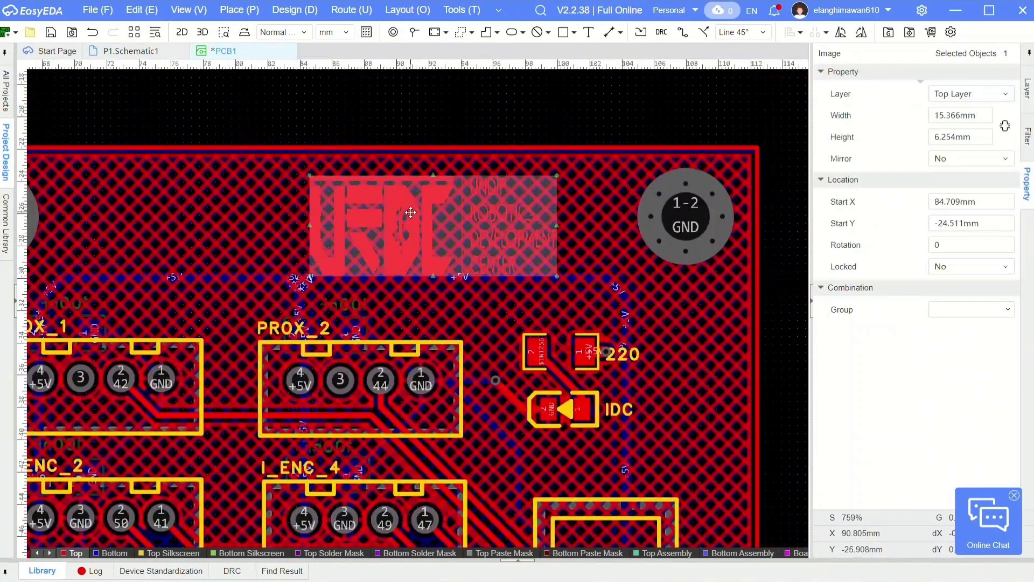
pyautogui.moveTo(408, 212); pyautogui.dragTo(422, 214)
pyautogui.click(437, 95)
pyautogui.moveTo(361, 135); pyautogui.dragTo(627, 167, button='right')
pyautogui.scroll(-1, 629, 170)
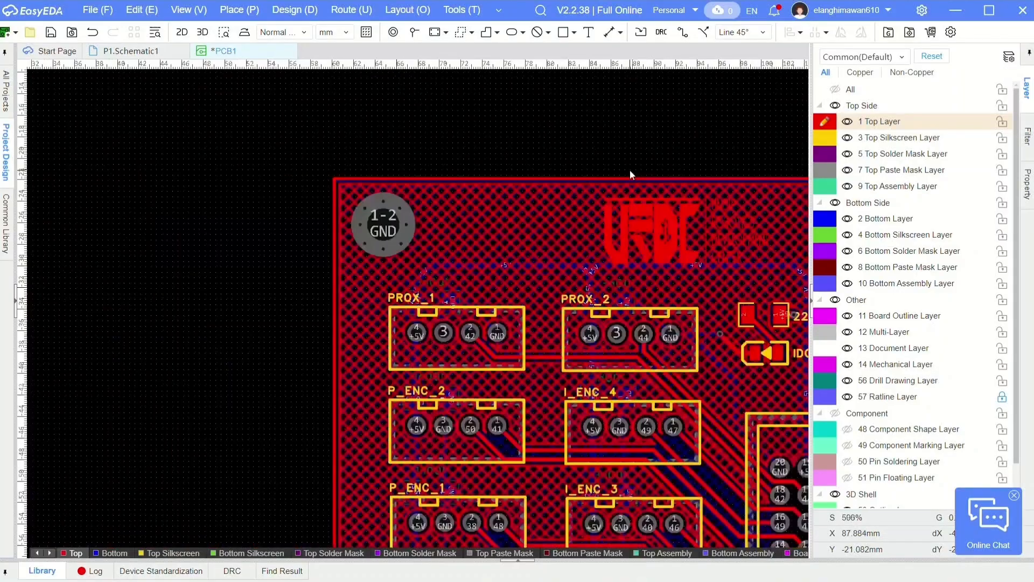
pyautogui.click(687, 244)
pyautogui.moveTo(688, 243); pyautogui.dragTo(723, 239)
pyautogui.scroll(-1, 621, 141)
pyautogui.moveTo(622, 142); pyautogui.dragTo(485, 143, button='right')
pyautogui.click(510, 148)
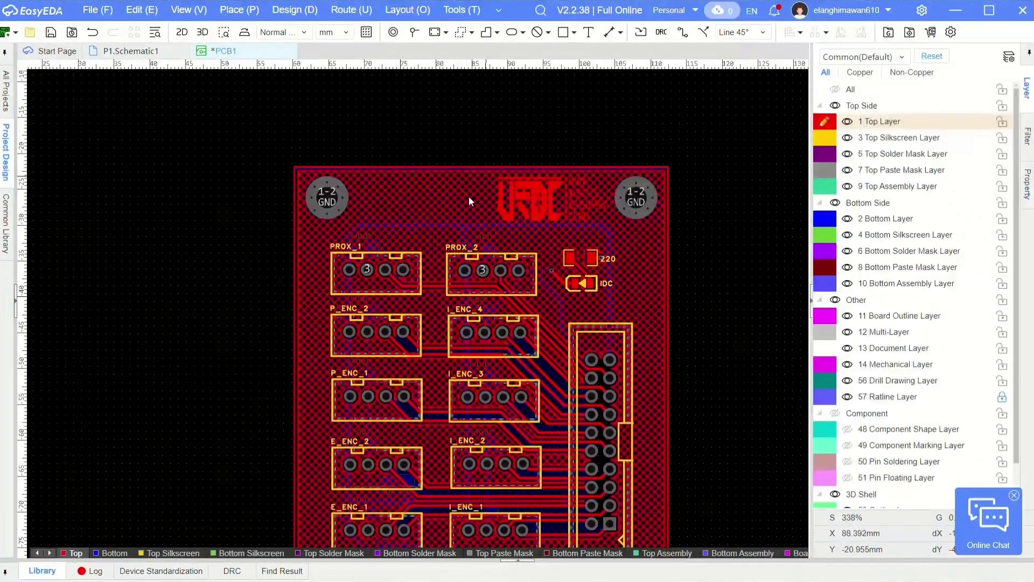
# - Import the university emblem image Logo-undip-Universitas-Diponegoro (1).png with a tolerance of 0.32
pyautogui.click(232, 11)
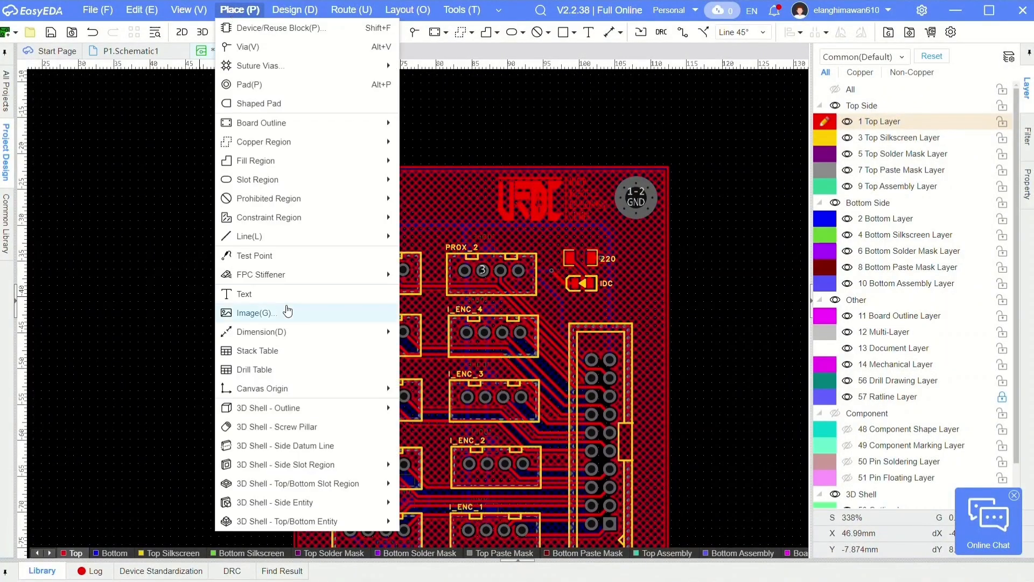
pyautogui.moveTo(105, 10)
pyautogui.moveTo(170, 207)
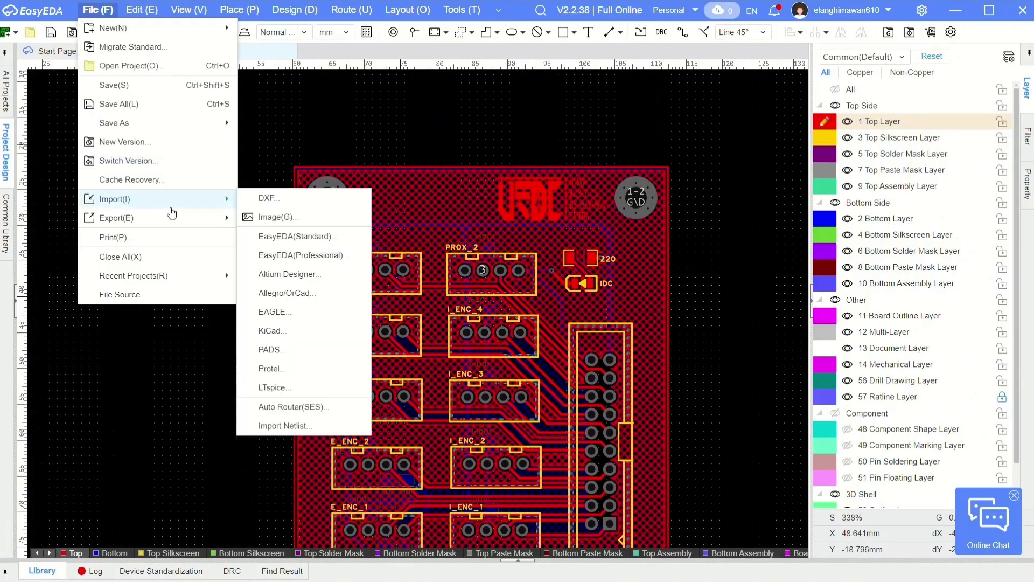
pyautogui.click(304, 216)
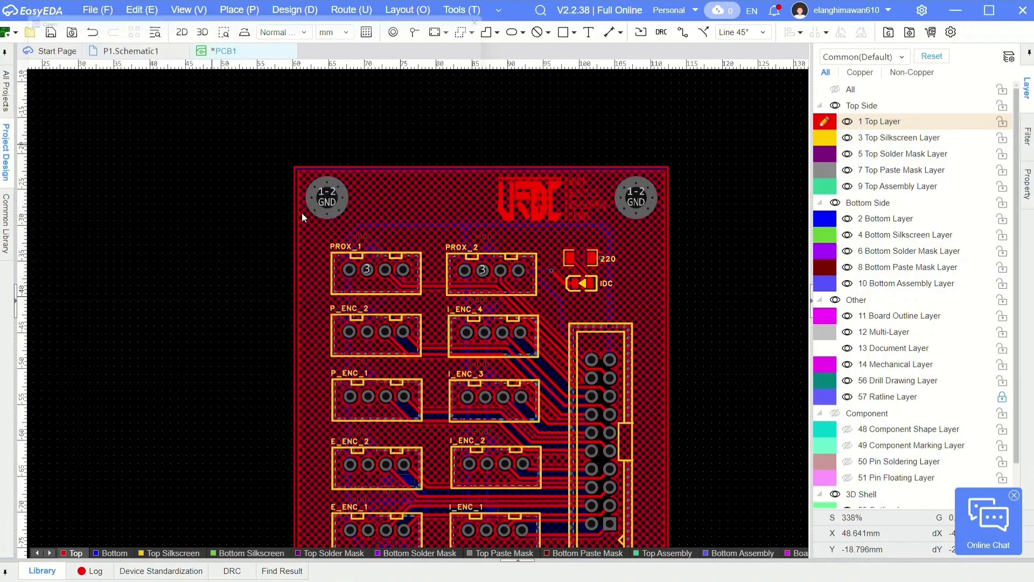
pyautogui.press('Escape')
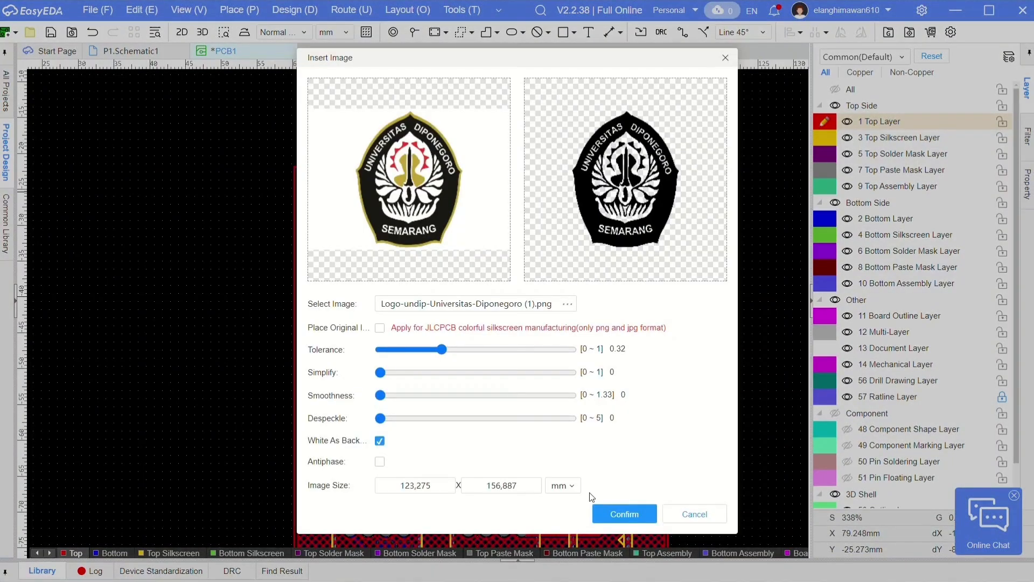
pyautogui.click(616, 512)
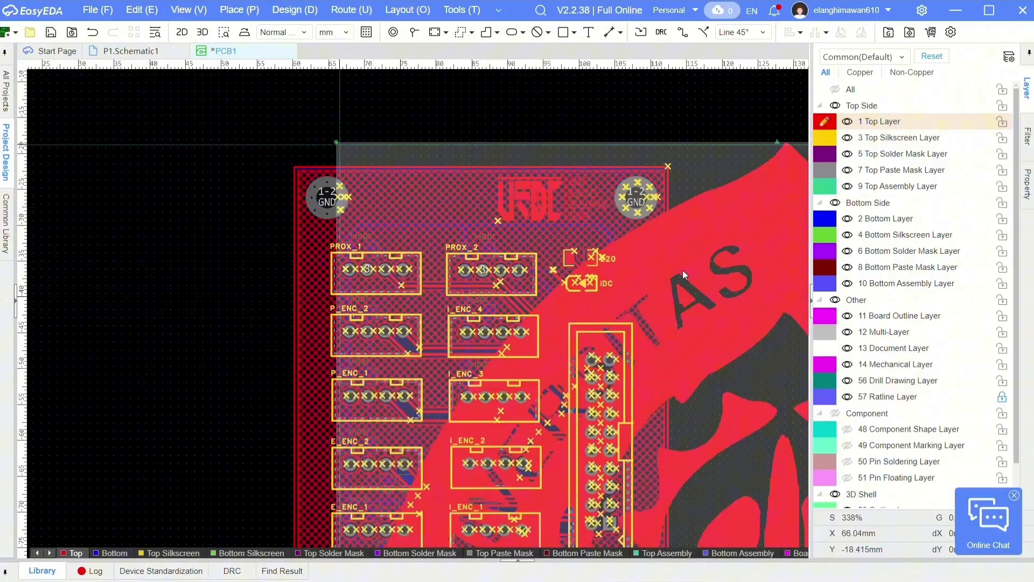
# - Place the university emblem on the top layer and shrink it to a small size
pyautogui.click(683, 270)
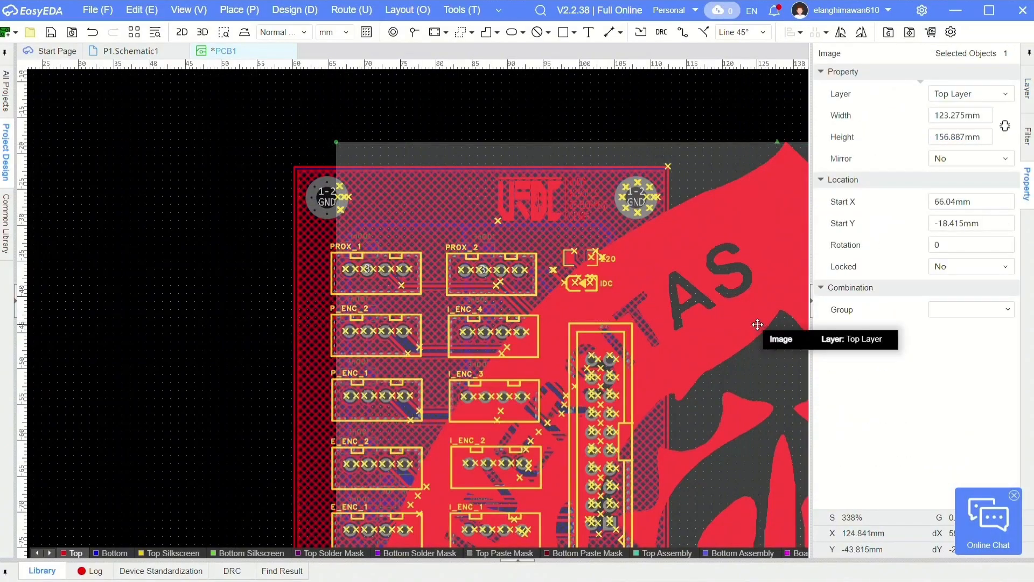
pyautogui.rightClick(757, 325)
pyautogui.click(157, 220)
pyautogui.click(724, 318)
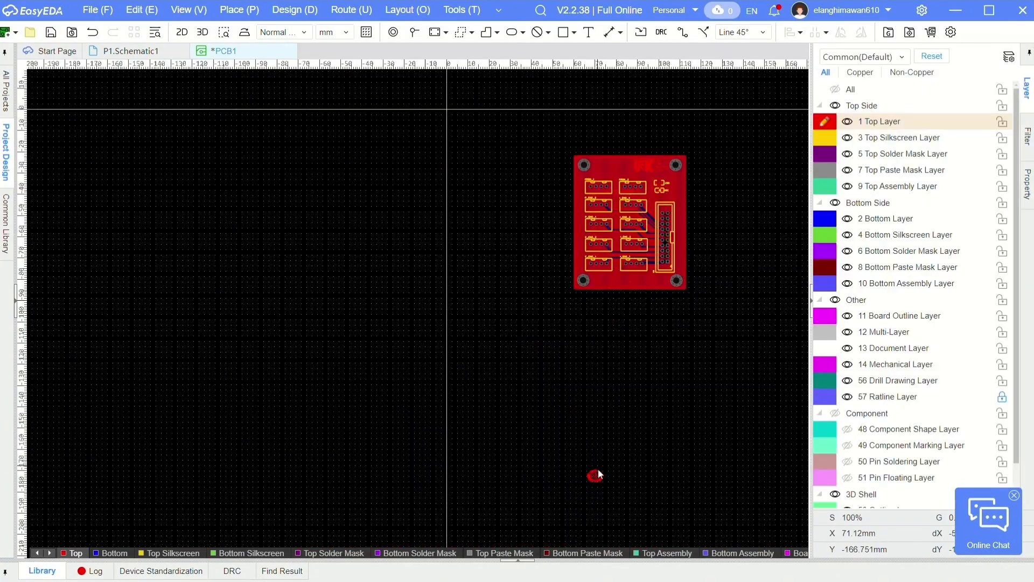
# - Add linear dimensions for the board's overall width above it and overall height beside it
pyautogui.click(239, 10)
pyautogui.moveTo(318, 331)
pyautogui.click(431, 331)
pyautogui.click(301, 95)
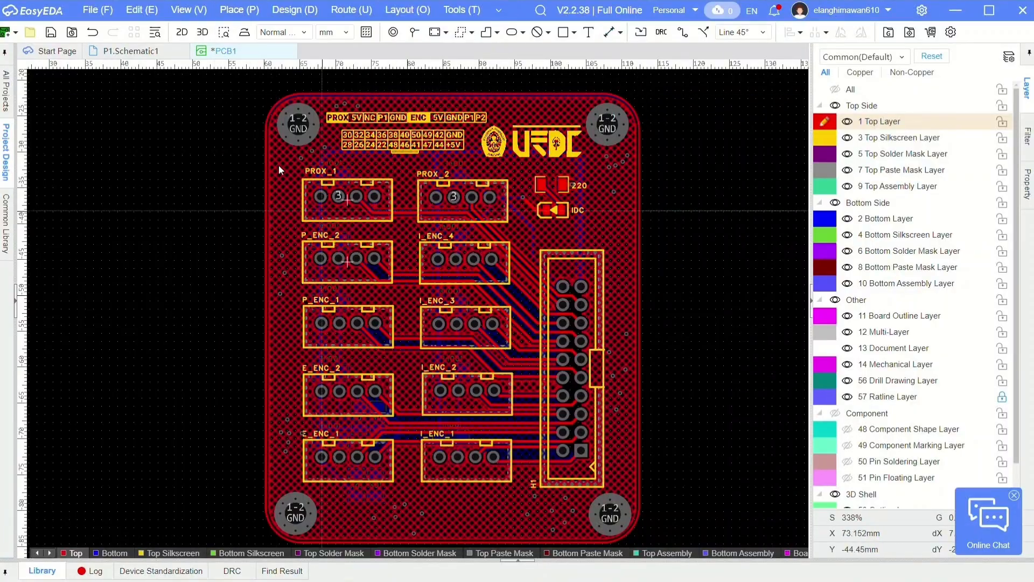
pyautogui.click(268, 132)
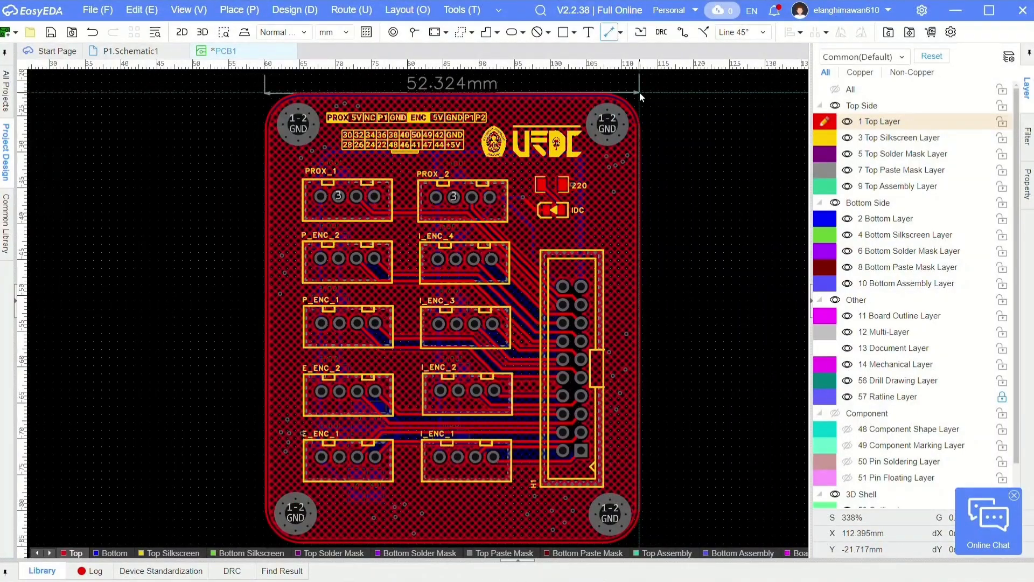
pyautogui.scroll(-3, 639, 92)
pyautogui.click(635, 110)
pyautogui.scroll(5, 496, 92)
pyautogui.scroll(4, 506, 199)
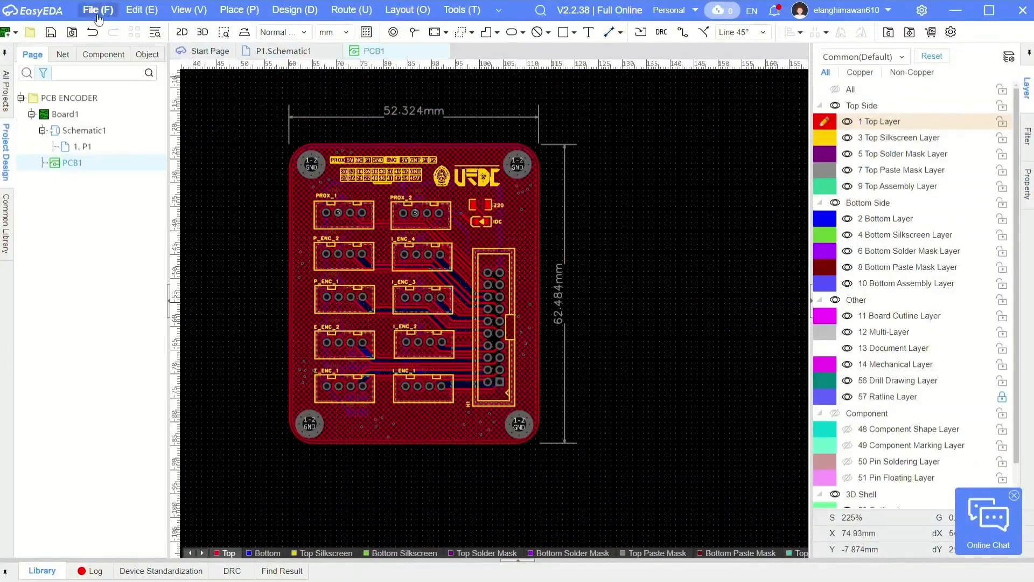
# - Try to save the project locally as ProPrj_PCB ENCODER_2025-05-26.epro without a password
pyautogui.click(86, 11)
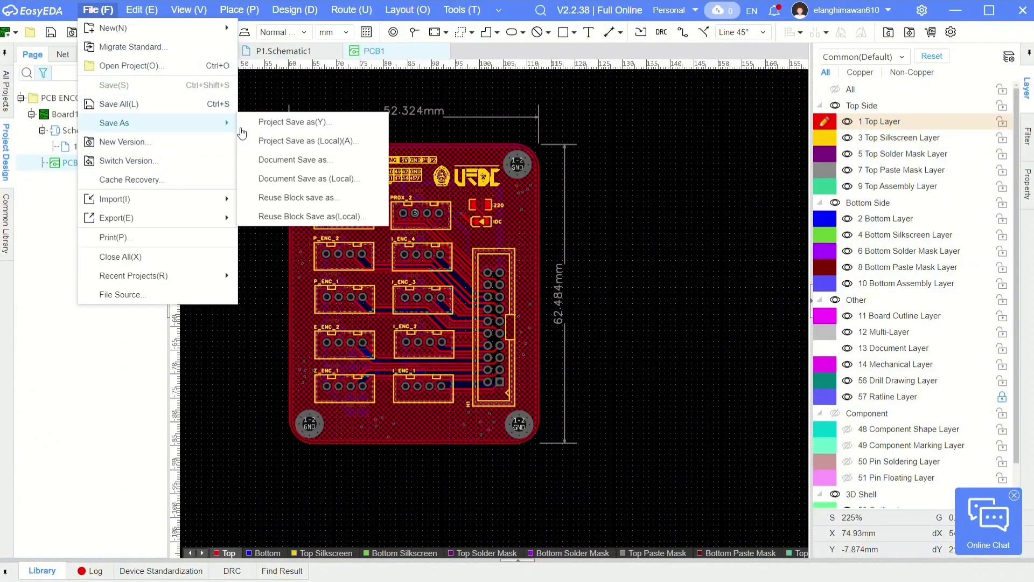
pyautogui.click(304, 140)
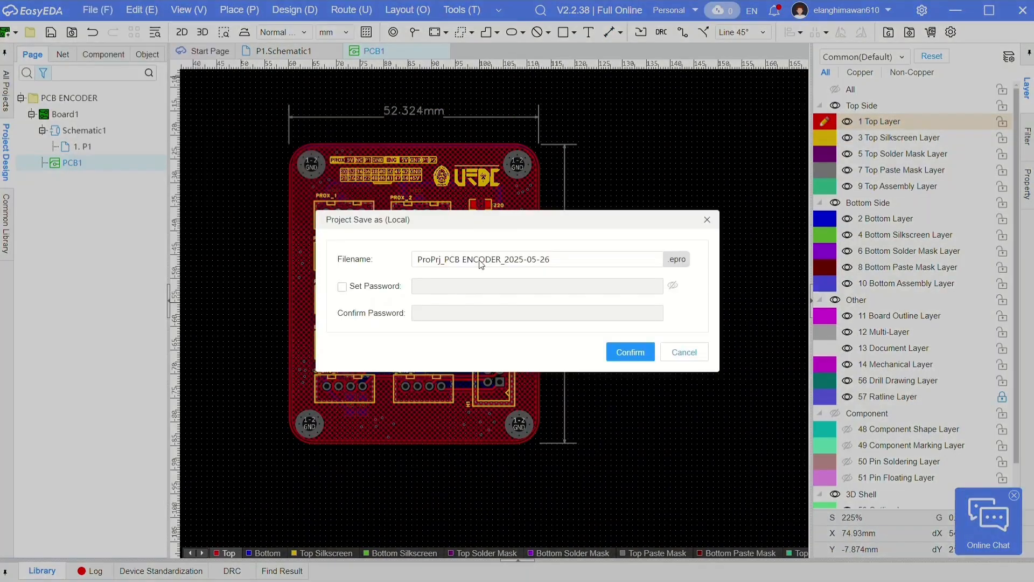
pyautogui.click(635, 351)
pyautogui.click(477, 303)
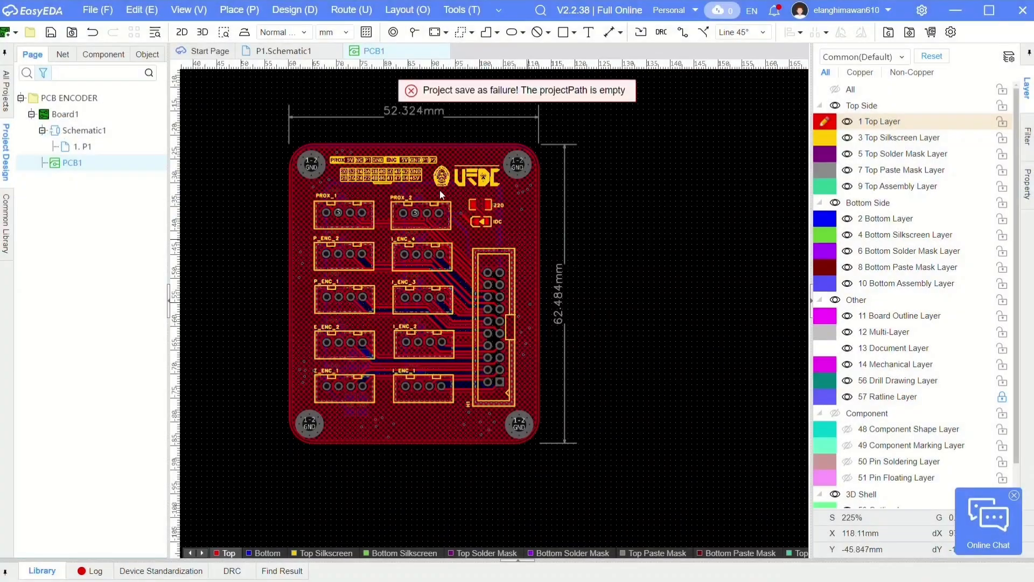
# - Switch to the JLCPCB ordering website and upload PCB power fix.zip as the Gerber file
pyautogui.click(206, 48)
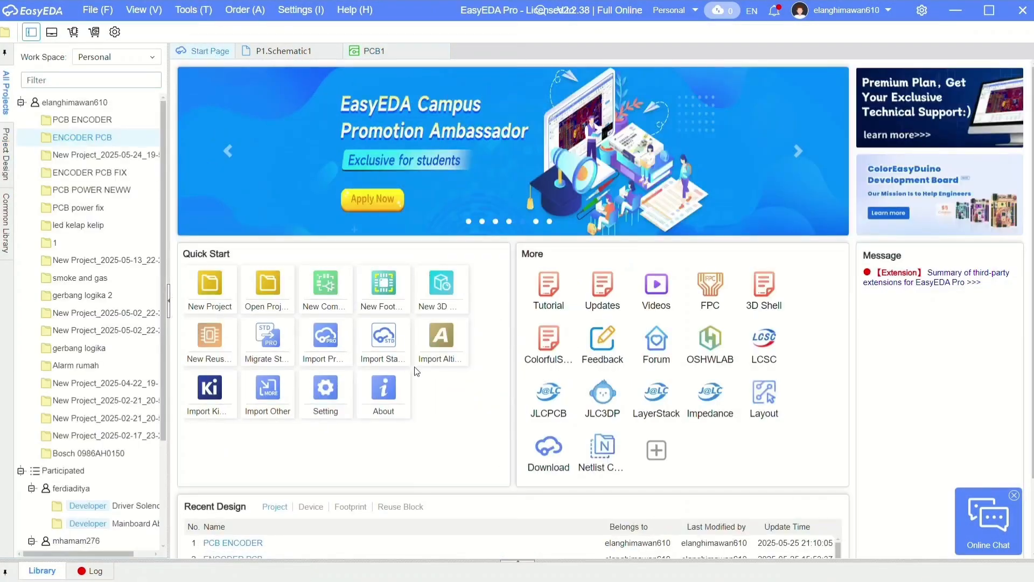
pyautogui.click(556, 397)
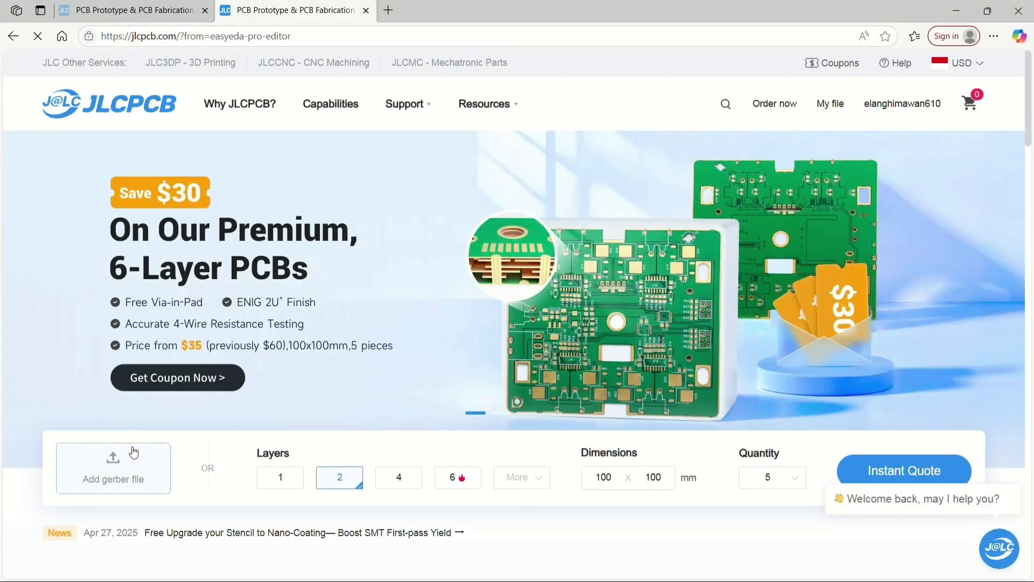
pyautogui.click(134, 453)
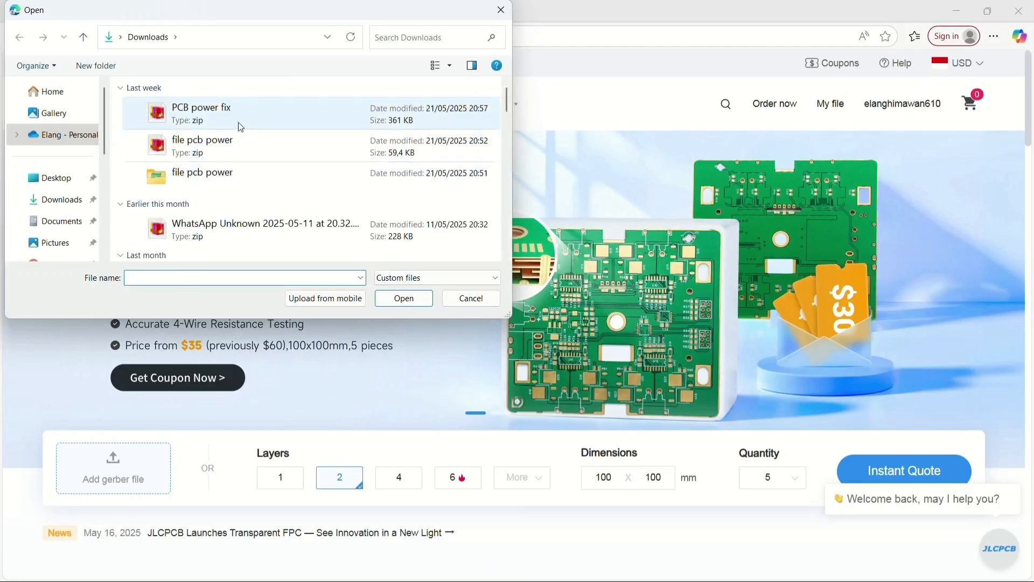
pyautogui.doubleClick(241, 128)
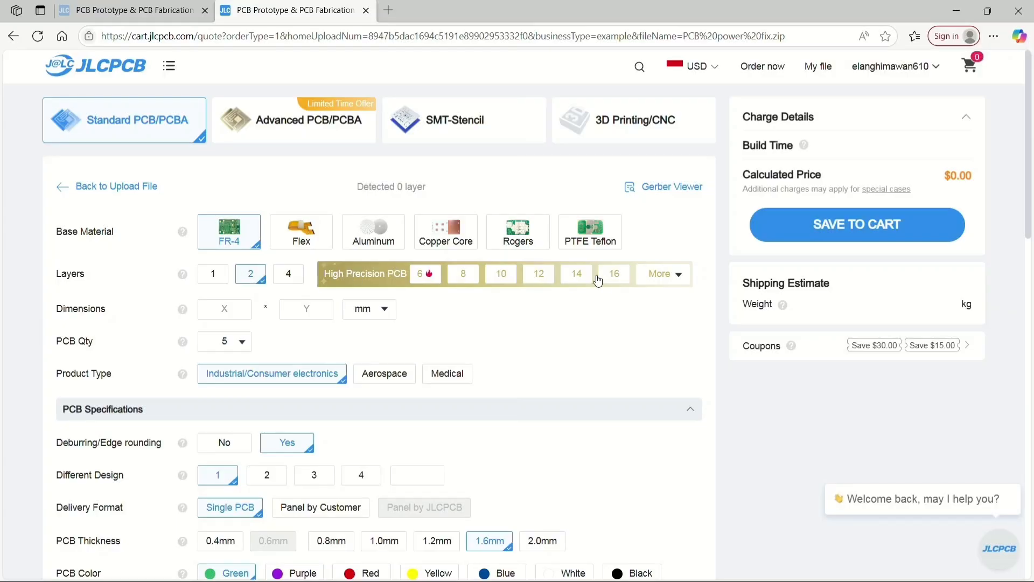
# - Set the board dimensions to 53 × 63 mm and open the PCB quantity options
pyautogui.click(658, 276)
pyautogui.click(315, 315)
pyautogui.write('63')
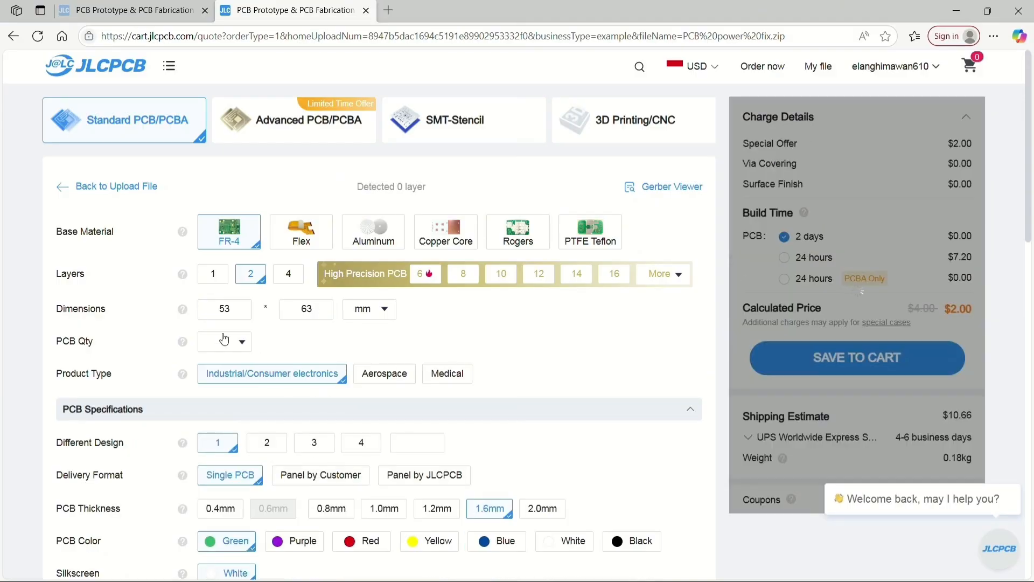
pyautogui.click(225, 339)
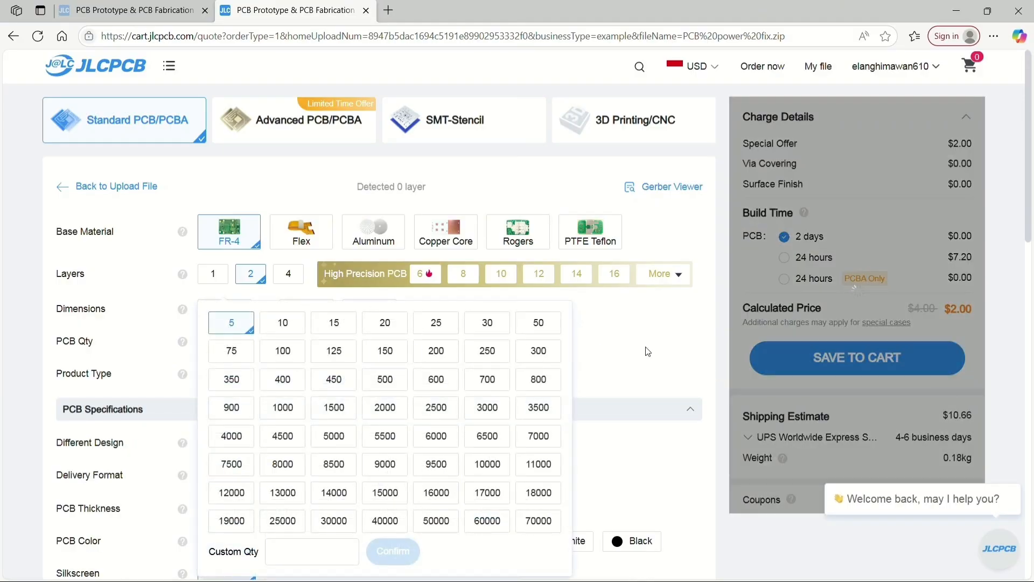
# - Choose Blue as the PCB color in the PCB specifications
pyautogui.scroll(-1, 293, 379)
pyautogui.scroll(-1, 143, 339)
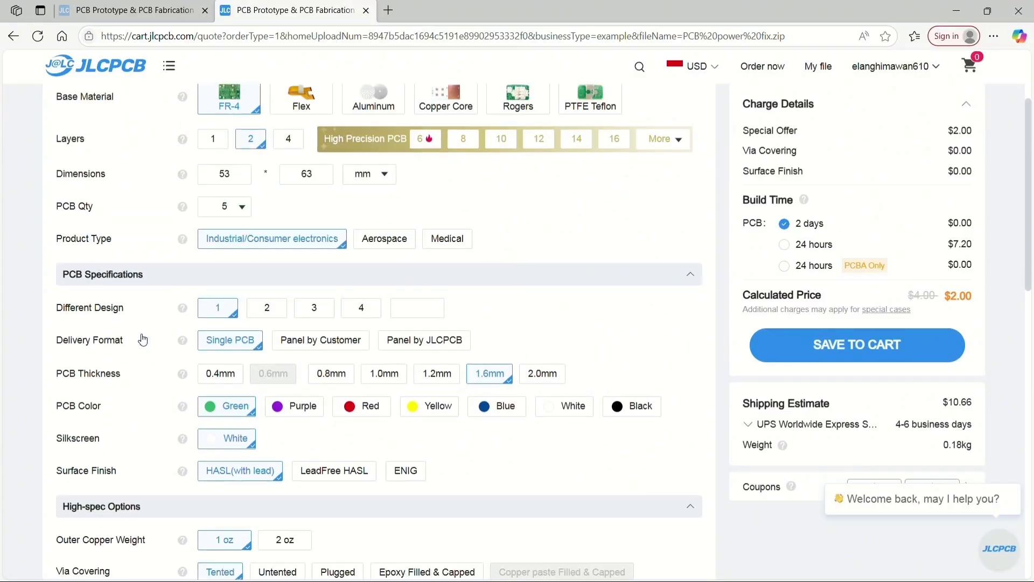
pyautogui.scroll(-1, 150, 334)
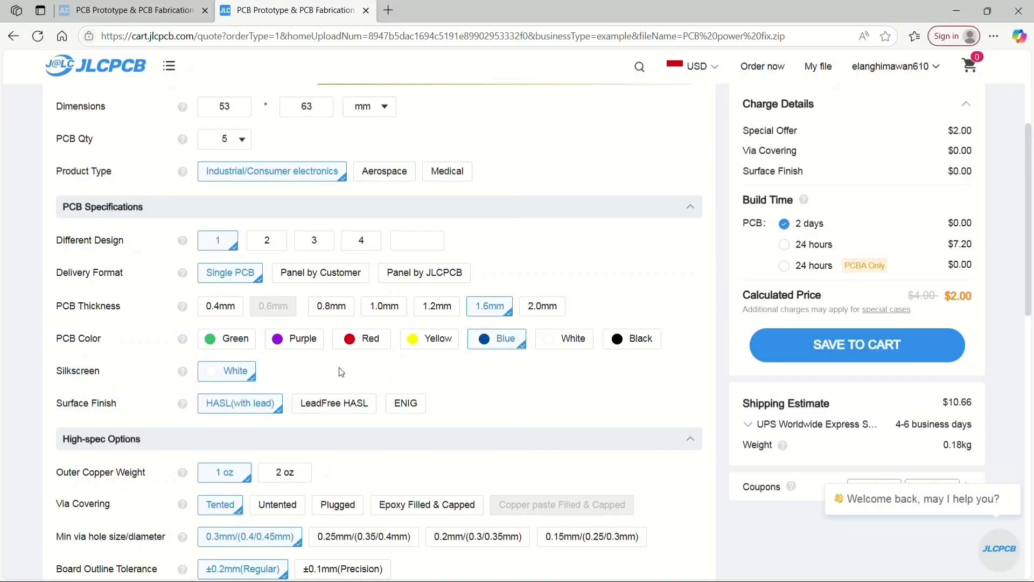
# - Save the configured board to the cart and open the shopping cart
pyautogui.scroll(-4, 341, 372)
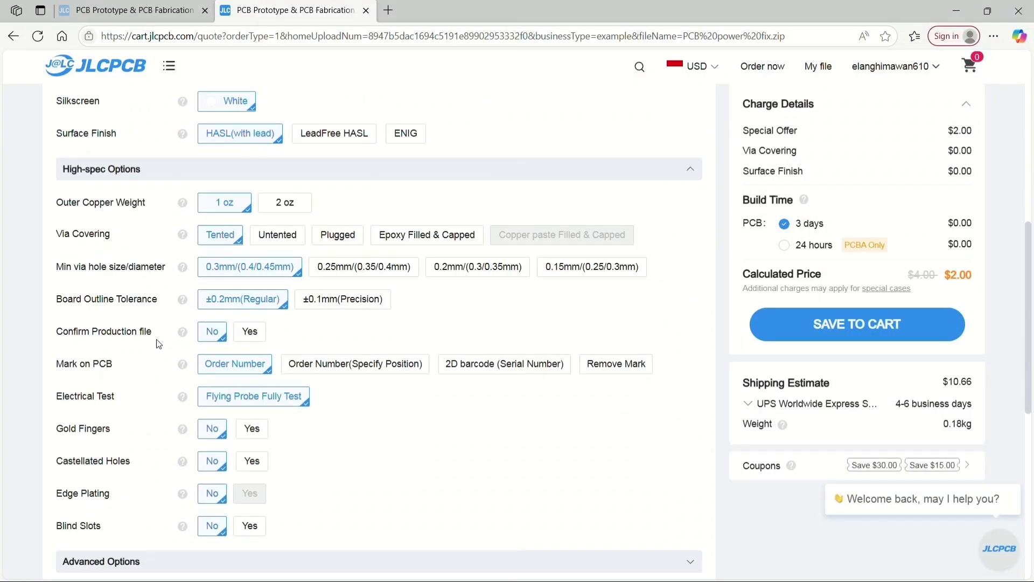
pyautogui.scroll(-5, 159, 343)
pyautogui.click(838, 237)
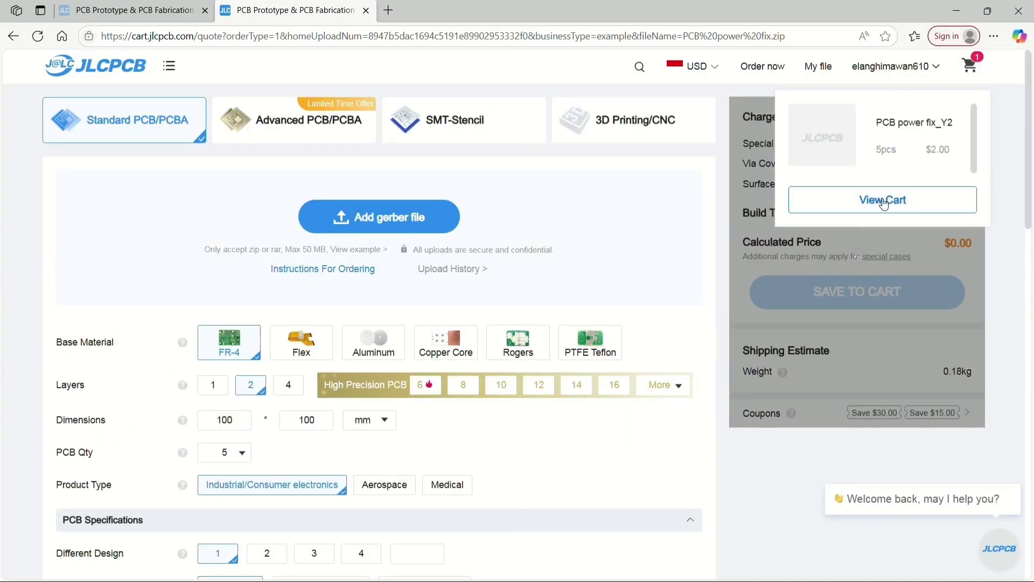
pyautogui.click(884, 200)
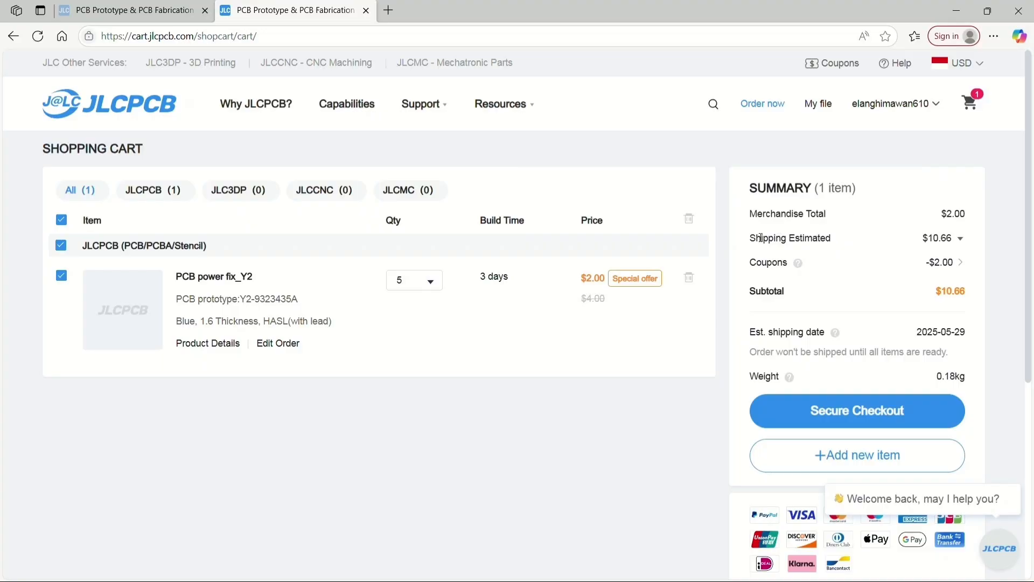
# - Examine the available shipping methods with their costs and delivery times, and the accepted payment methods
pyautogui.click(957, 241)
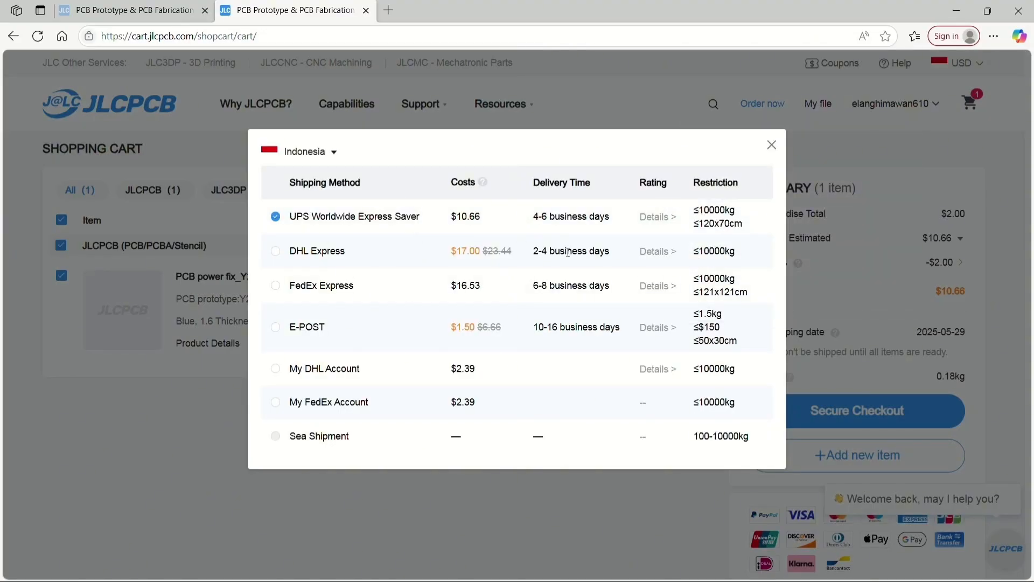
pyautogui.click(771, 145)
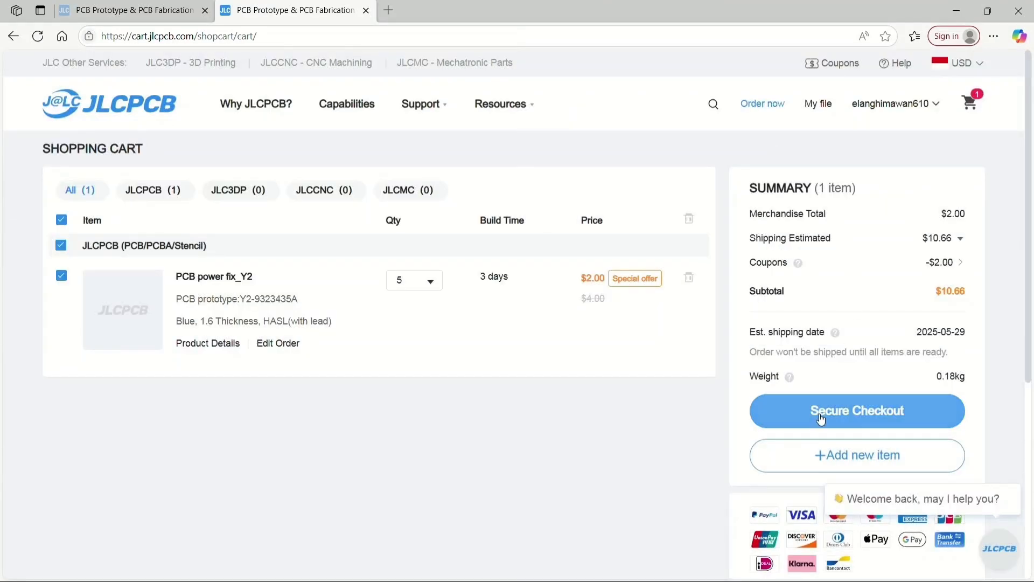
pyautogui.scroll(-3, 820, 419)
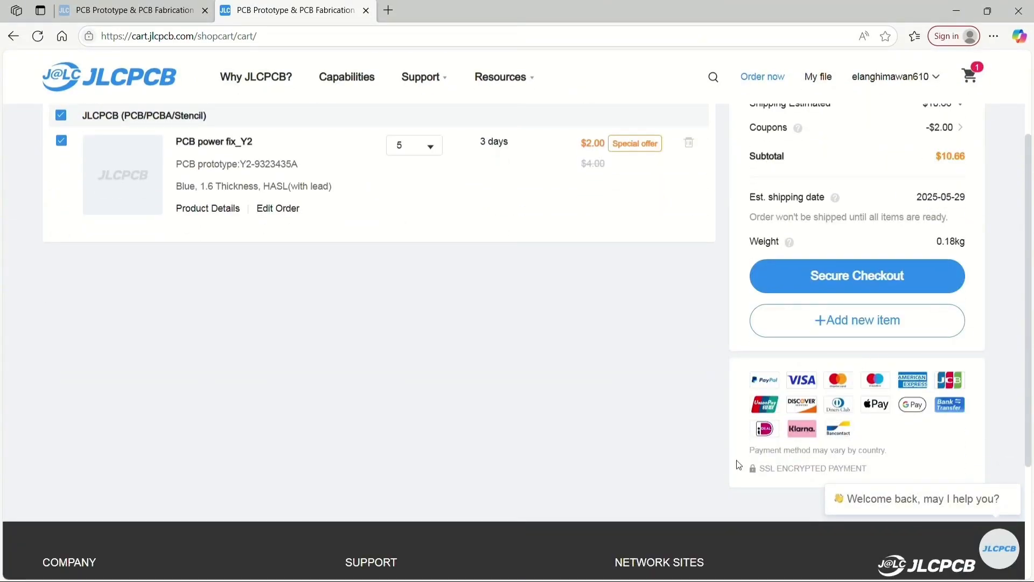
pyautogui.scroll(3, 811, 293)
# - Proceed to secure checkout for the cart and look over the shipping address form
pyautogui.click(808, 403)
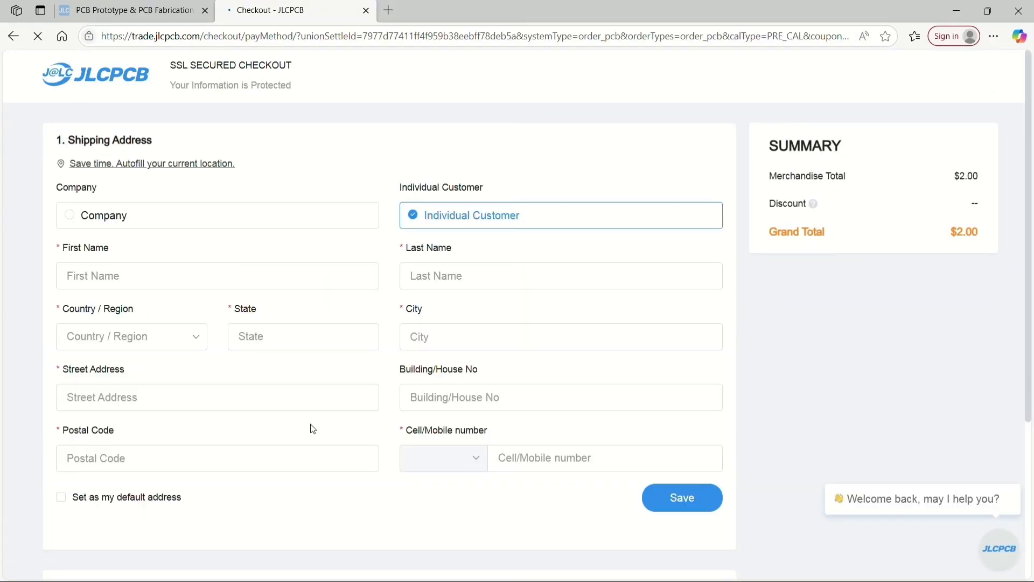
pyautogui.scroll(-3, 505, 130)
pyautogui.scroll(-1, 508, 369)
pyautogui.scroll(4, 508, 370)
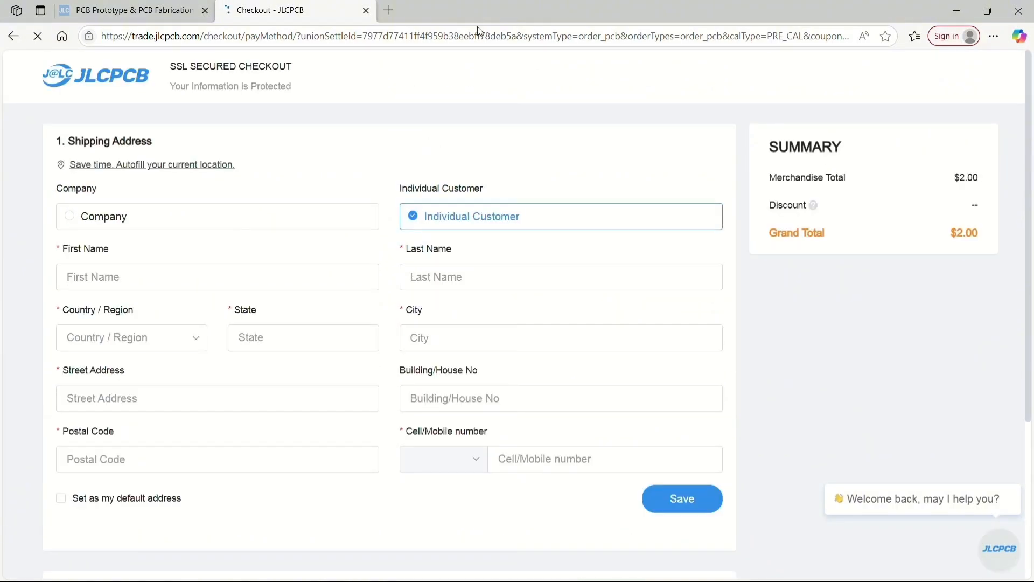